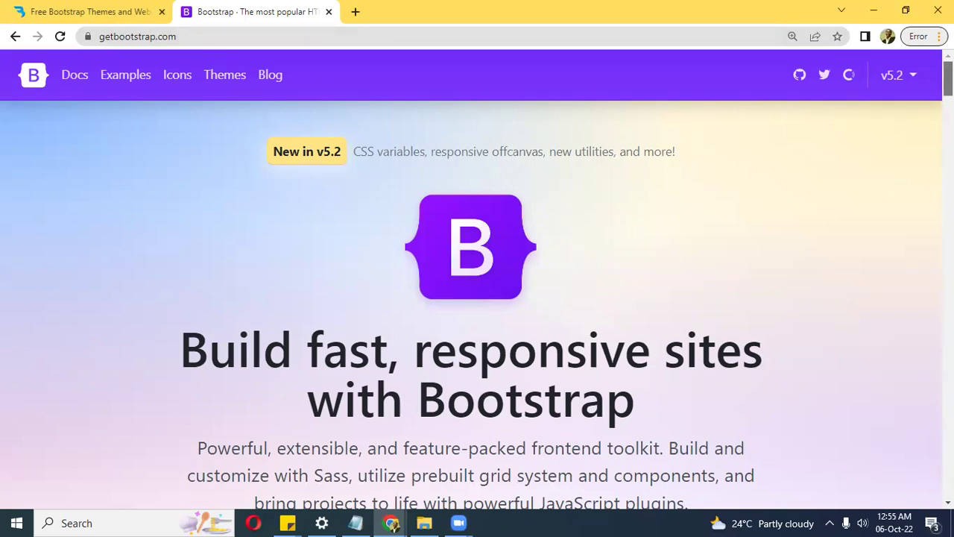
Scroll through the getbootstrap.com homepage and return to its top.
{"action": "scroll", "coordinate": [477, 298], "scroll_direction": "down", "scroll_amount": 2}
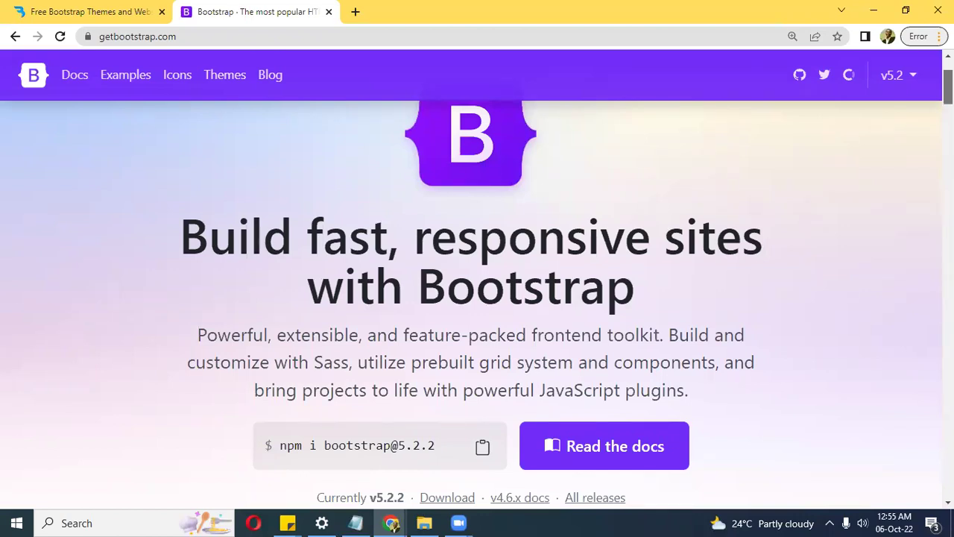
{"action": "scroll", "coordinate": [477, 299], "scroll_direction": "up", "scroll_amount": 2}
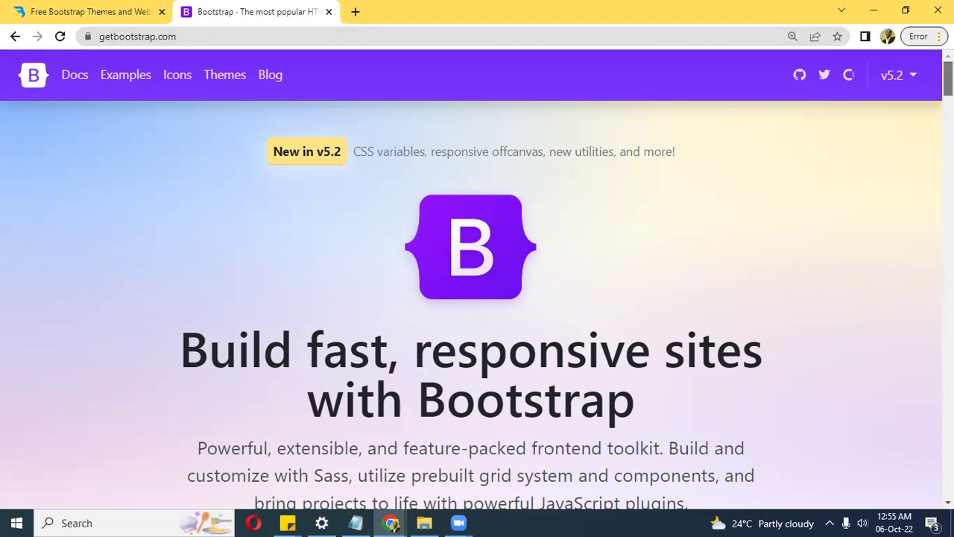
{"action": "scroll", "coordinate": [477, 298], "scroll_direction": "down", "scroll_amount": 10}
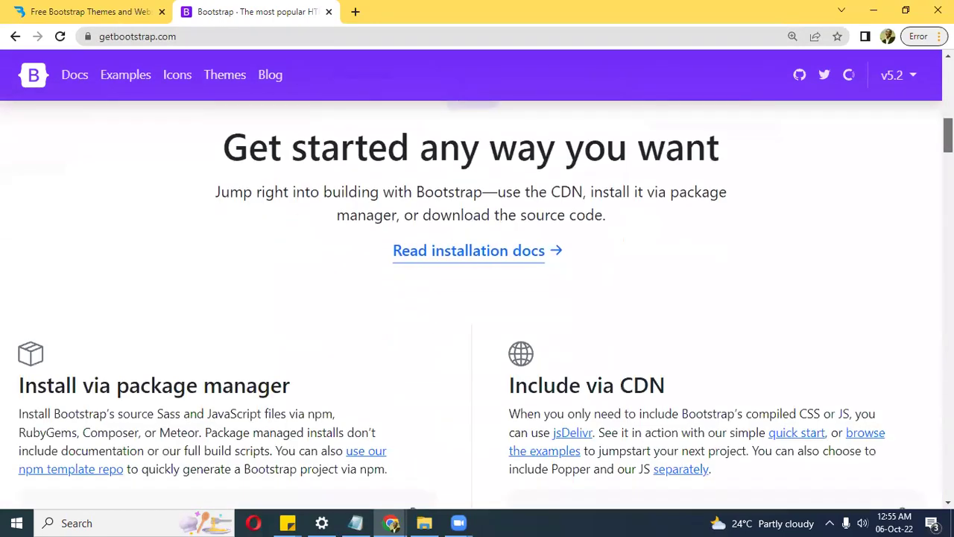
{"action": "scroll", "coordinate": [477, 298], "scroll_direction": "down", "scroll_amount": 10}
{"action": "scroll", "coordinate": [477, 298], "scroll_direction": "up", "scroll_amount": 2}
{"action": "scroll", "coordinate": [477, 298], "scroll_direction": "down", "scroll_amount": 10}
{"action": "scroll", "coordinate": [477, 298], "scroll_direction": "down", "scroll_amount": 10}
{"action": "key", "text": "Home"}
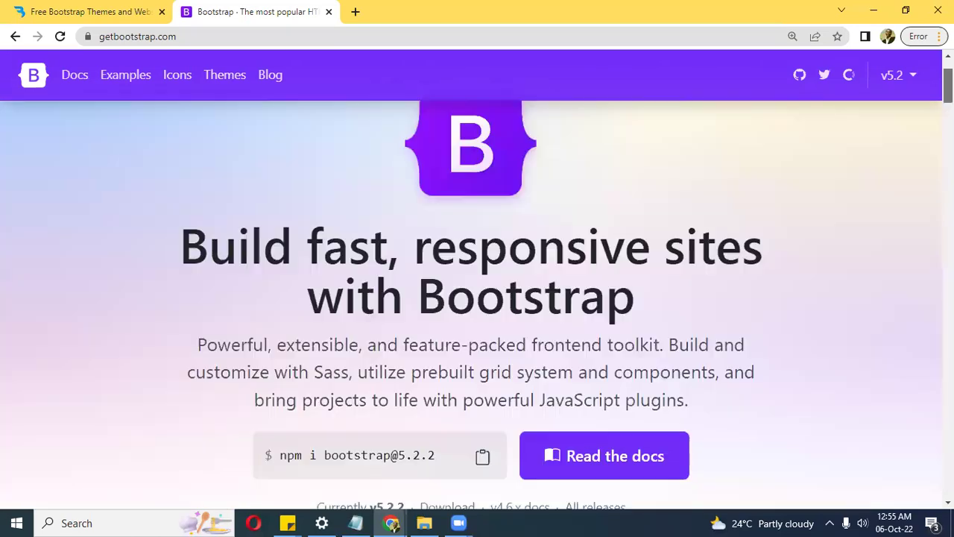
{"action": "scroll", "coordinate": [449, 71], "scroll_direction": "up", "scroll_amount": 1}
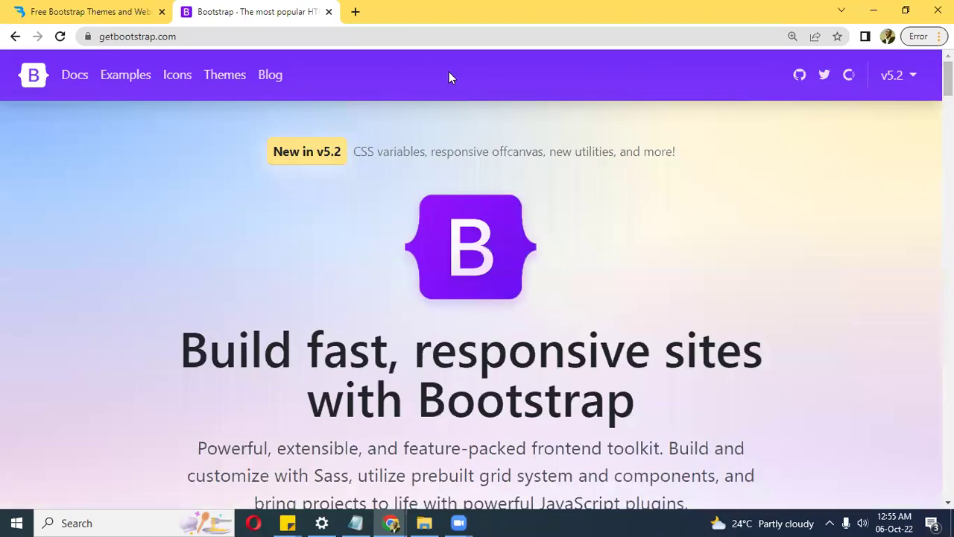
Go to the Examples page, preview the Headers example, then go back to Examples.
{"action": "left_click", "coordinate": [124, 77]}
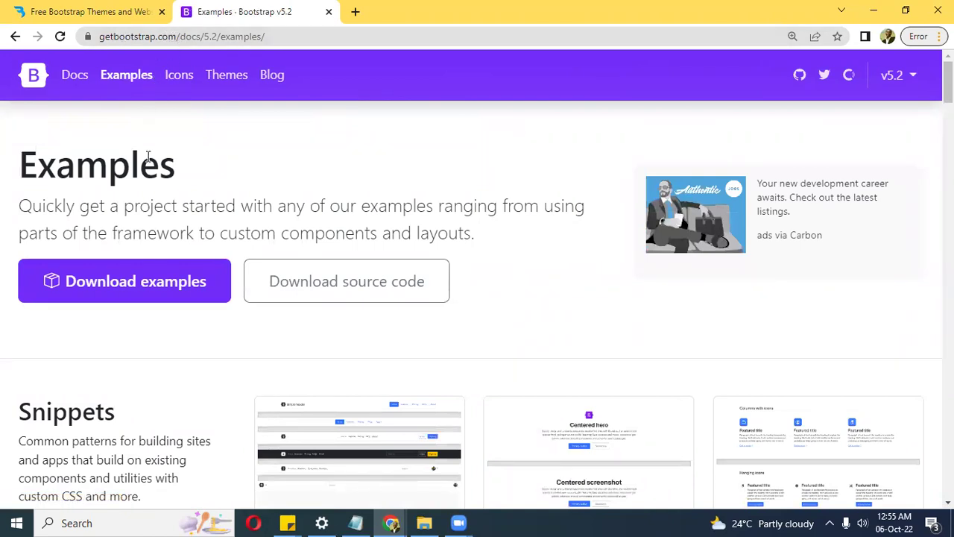
{"action": "scroll", "coordinate": [789, 155], "scroll_direction": "down", "scroll_amount": 3}
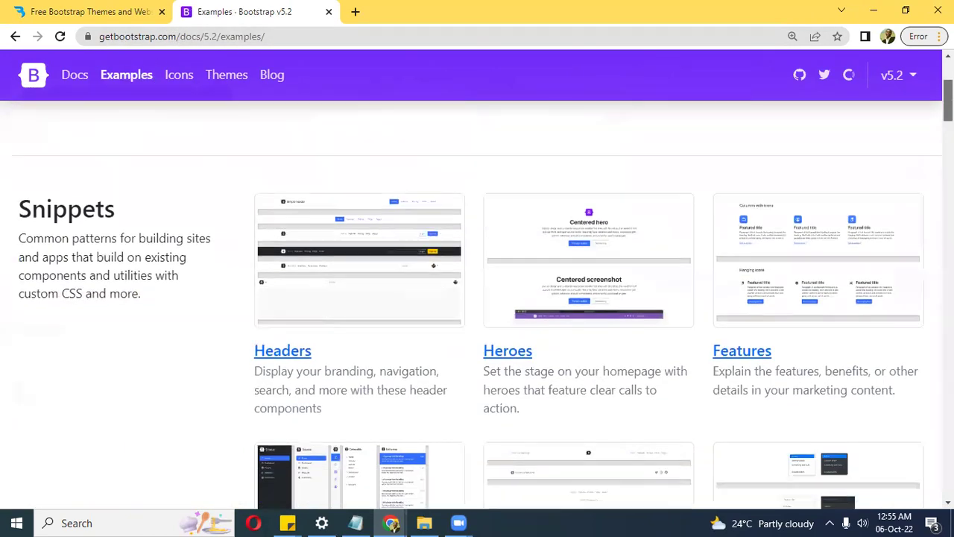
{"action": "left_click", "coordinate": [331, 254]}
{"action": "right_click", "coordinate": [331, 254]}
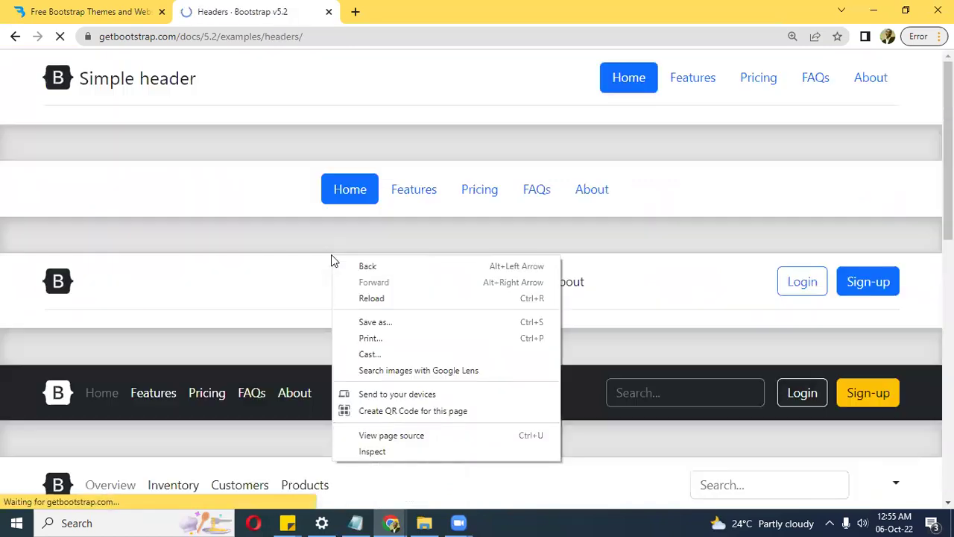
{"action": "left_click", "coordinate": [461, 80]}
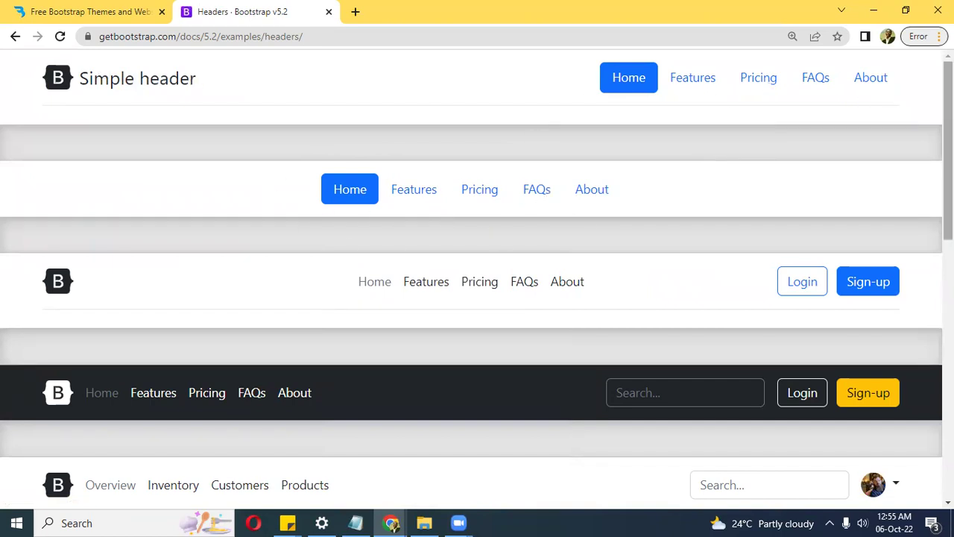
{"action": "scroll", "coordinate": [949, 149], "scroll_direction": "down", "scroll_amount": 3}
{"action": "scroll", "coordinate": [477, 299], "scroll_direction": "down", "scroll_amount": 6}
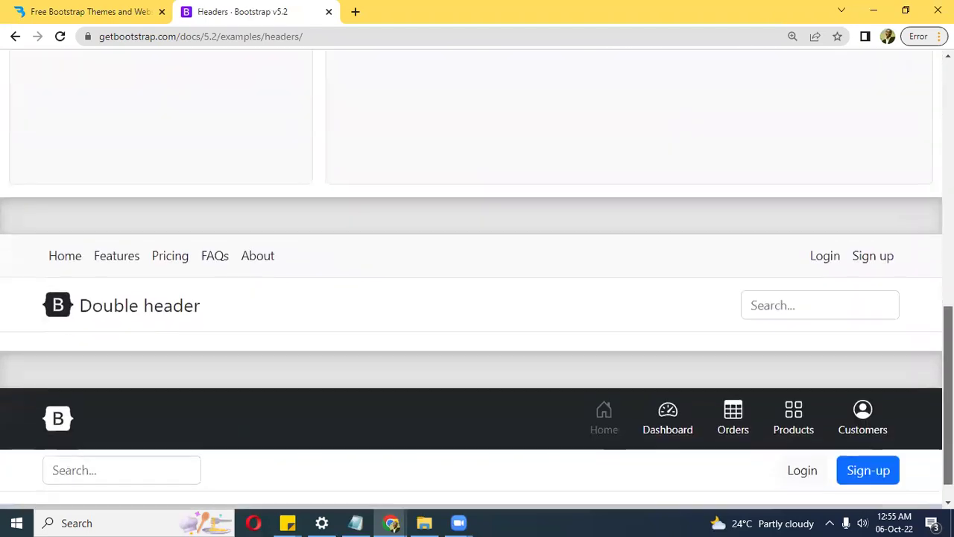
{"action": "scroll", "coordinate": [221, 109], "scroll_direction": "up", "scroll_amount": 10}
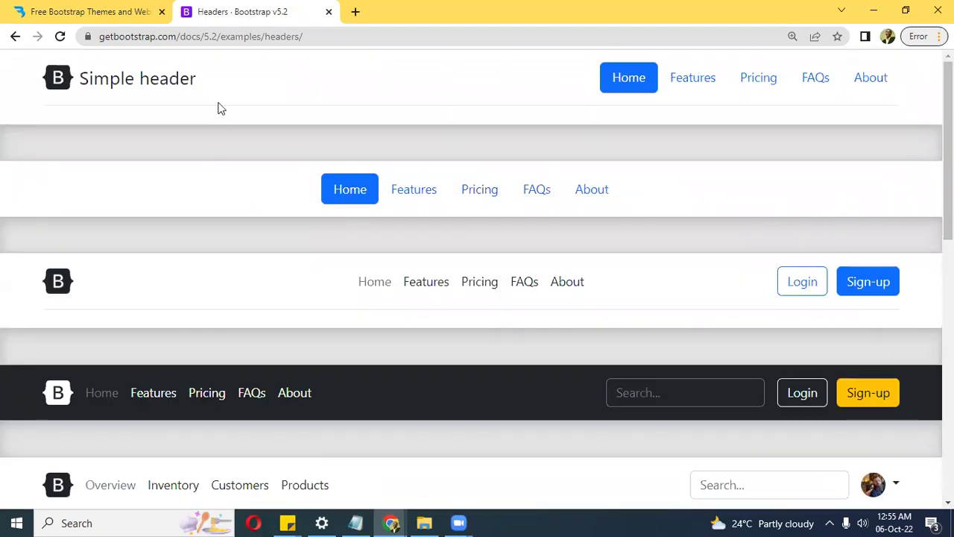
{"action": "key", "text": "alt+Left"}
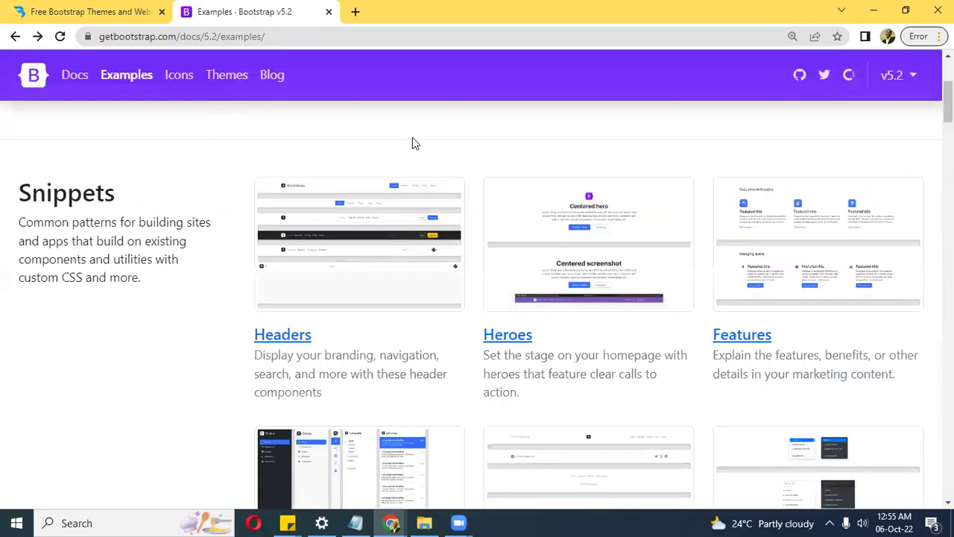
Open the Heroes example in a new tab and scroll the Examples list.
{"action": "right_click", "coordinate": [568, 235]}
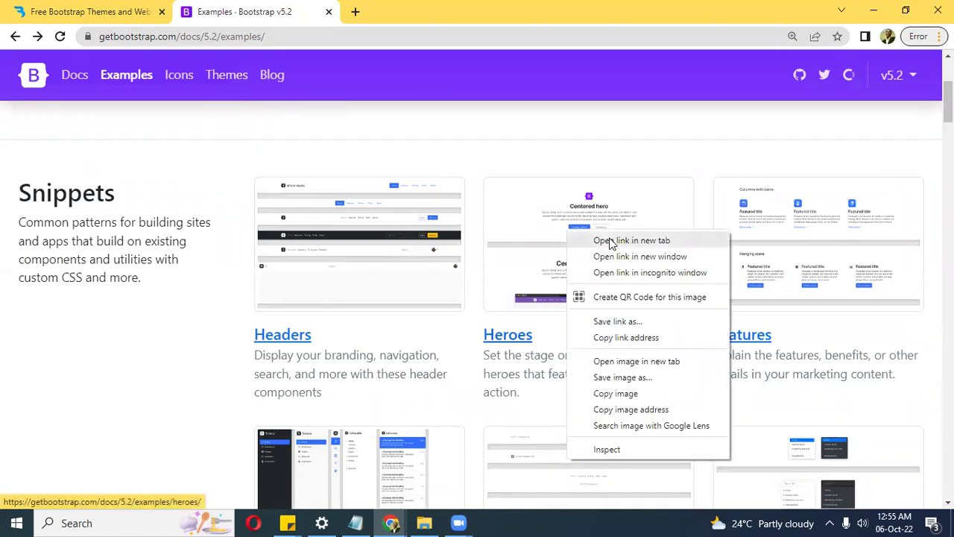
{"action": "left_click", "coordinate": [641, 241]}
{"action": "scroll", "coordinate": [477, 299], "scroll_direction": "down", "scroll_amount": 5}
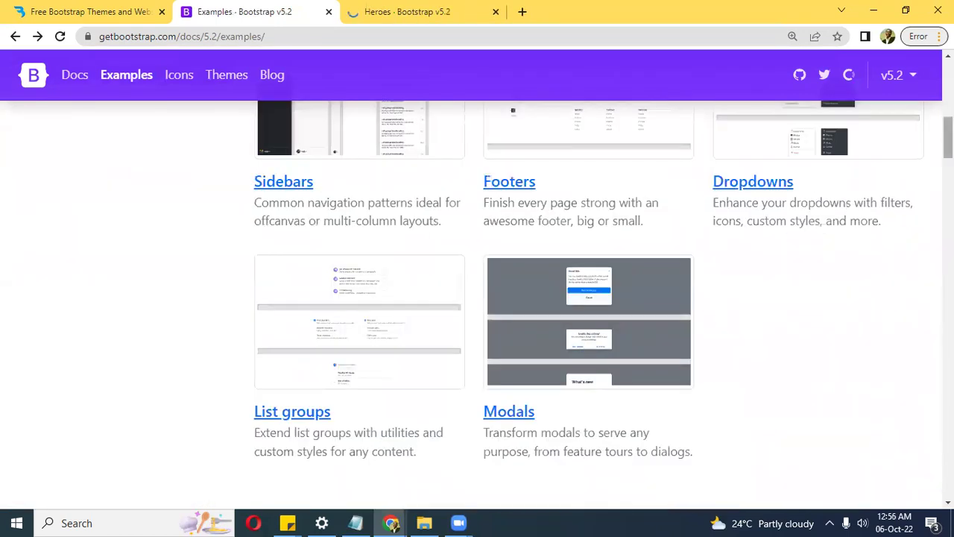
{"action": "scroll", "coordinate": [478, 299], "scroll_direction": "up", "scroll_amount": 3}
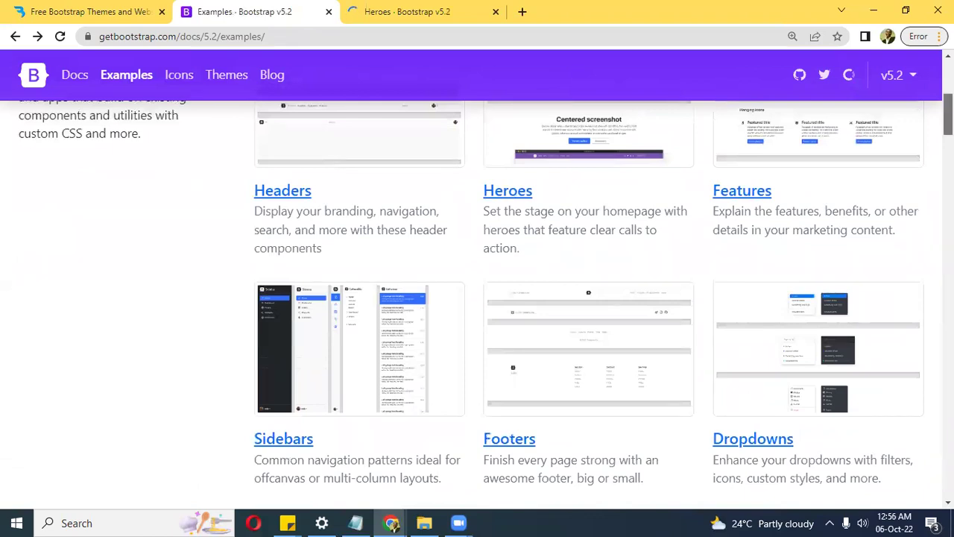
{"action": "scroll", "coordinate": [478, 298], "scroll_direction": "down", "scroll_amount": 4}
{"action": "scroll", "coordinate": [377, 268], "scroll_direction": "down", "scroll_amount": 4}
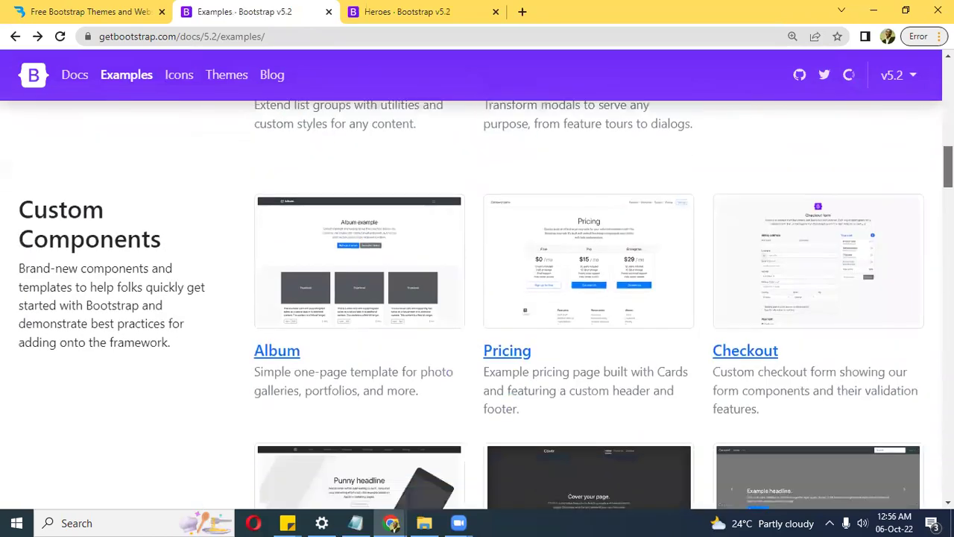
Open the Album example in a new tab, view it, then return to Examples.
{"action": "right_click", "coordinate": [377, 268]}
{"action": "left_click", "coordinate": [440, 273]}
{"action": "left_click", "coordinate": [574, 6]}
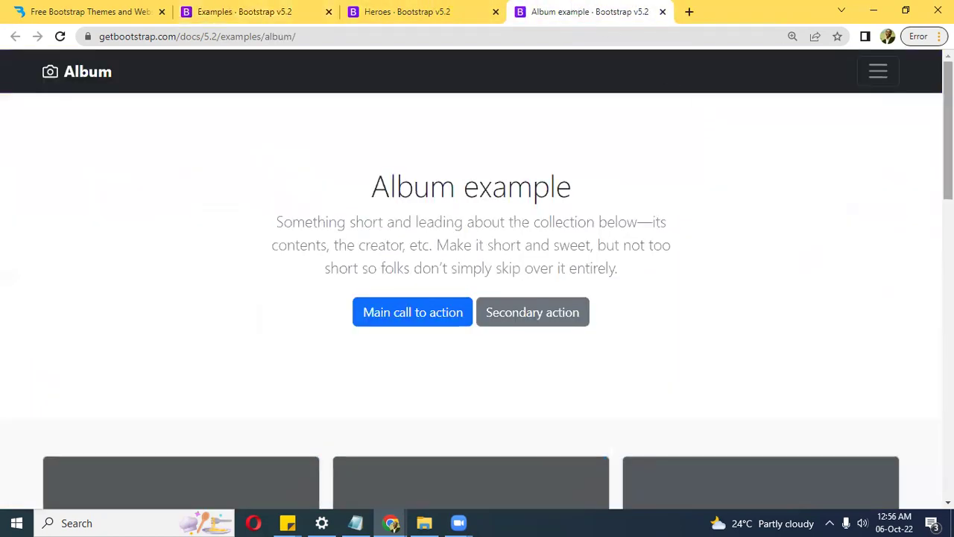
{"action": "scroll", "coordinate": [674, 82], "scroll_direction": "down", "scroll_amount": 3}
{"action": "scroll", "coordinate": [477, 281], "scroll_direction": "down", "scroll_amount": 3}
{"action": "scroll", "coordinate": [477, 281], "scroll_direction": "up", "scroll_amount": 4}
{"action": "scroll", "coordinate": [477, 281], "scroll_direction": "down", "scroll_amount": 4}
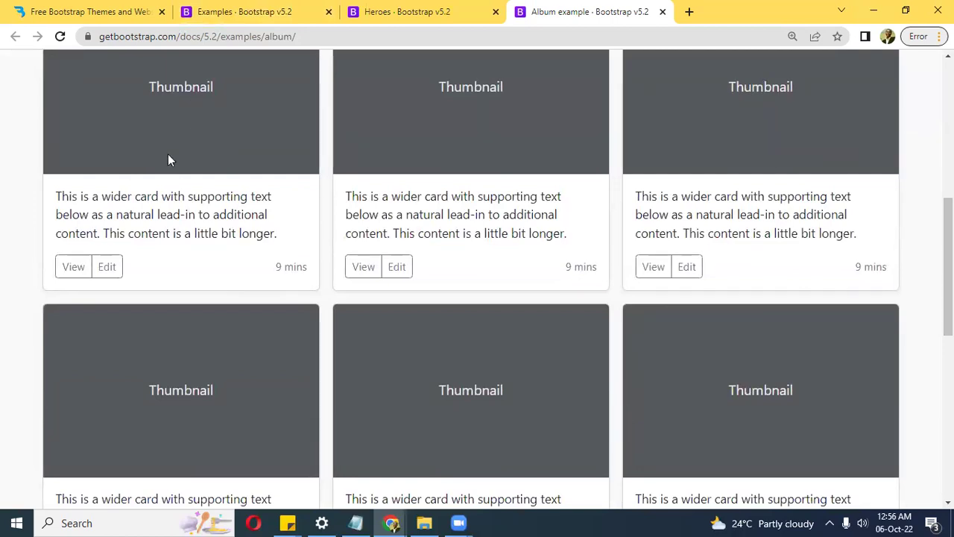
{"action": "left_click", "coordinate": [384, 11]}
{"action": "left_click", "coordinate": [265, 12]}
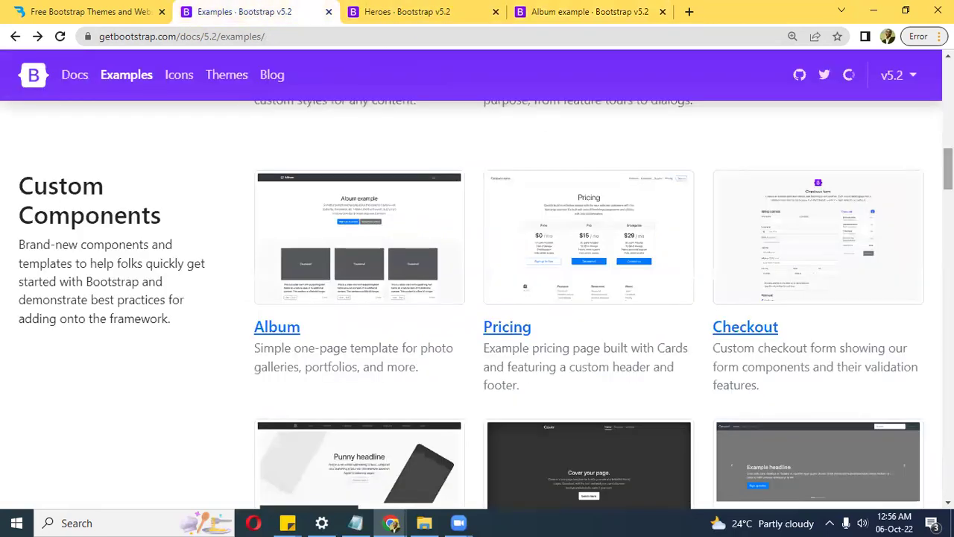
Open the Pricing example in a new tab and look it over.
{"action": "right_click", "coordinate": [592, 280]}
{"action": "left_click", "coordinate": [660, 281]}
{"action": "left_click", "coordinate": [709, 11]}
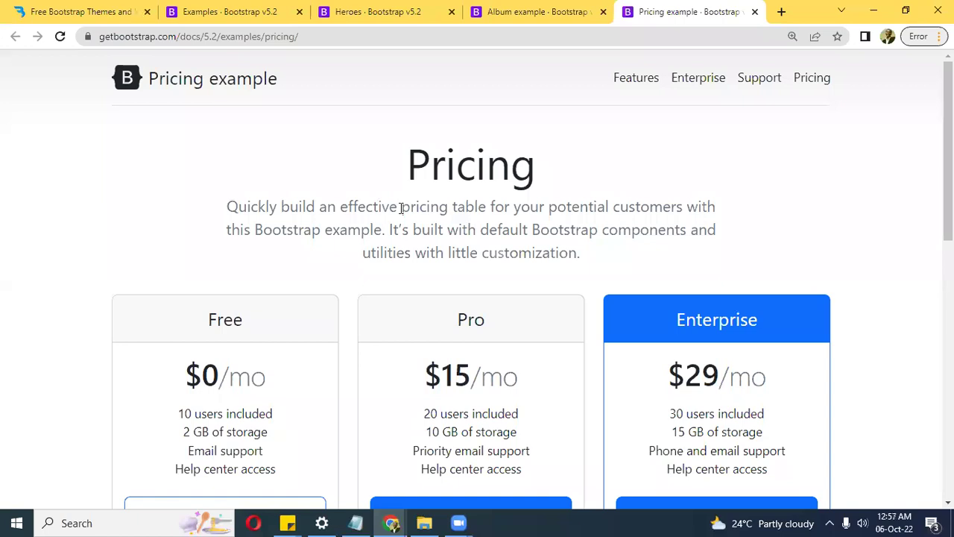
{"action": "scroll", "coordinate": [533, 281], "scroll_direction": "down", "scroll_amount": 10}
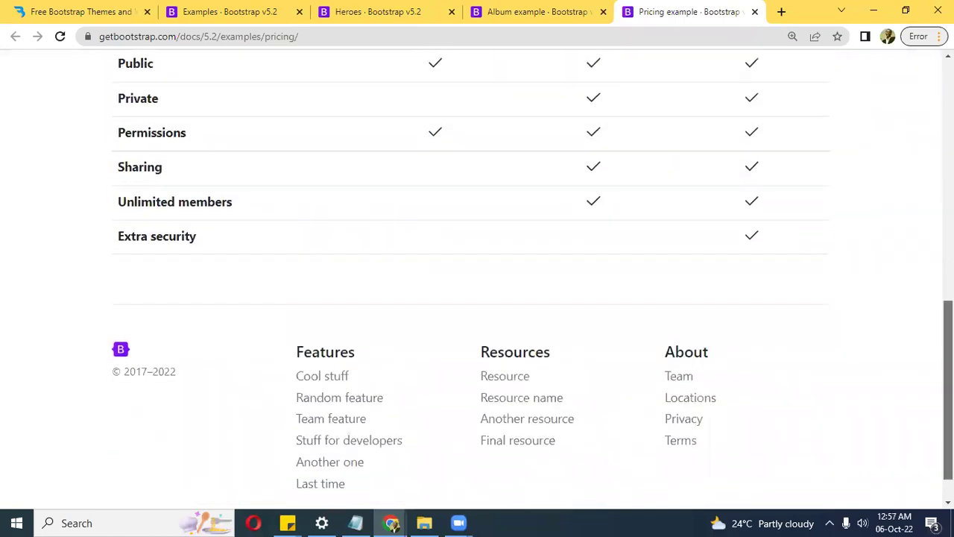
{"action": "scroll", "coordinate": [477, 283], "scroll_direction": "up", "scroll_amount": 10}
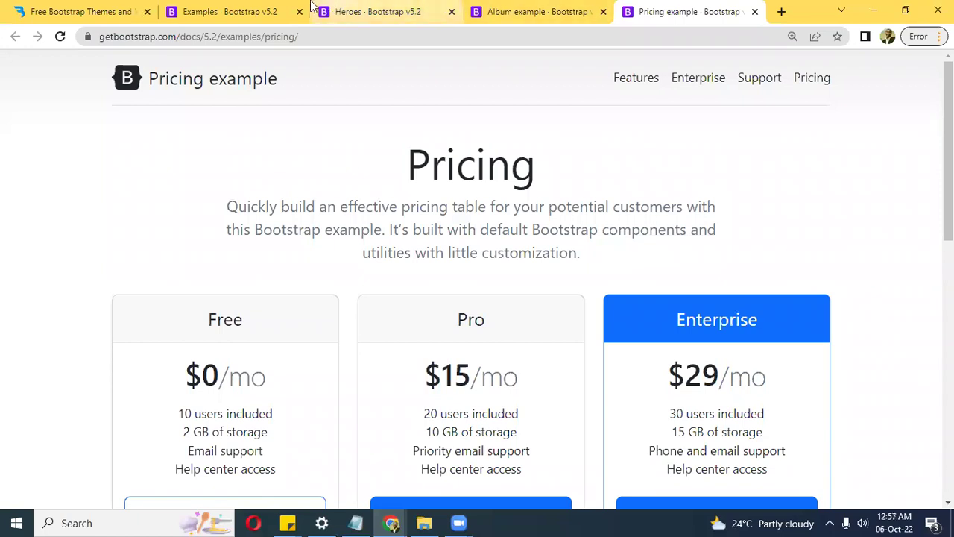
Open the Blog example in a new tab and view the Blog Template page.
{"action": "left_click", "coordinate": [240, 9]}
{"action": "scroll", "coordinate": [477, 298], "scroll_direction": "down", "scroll_amount": 7}
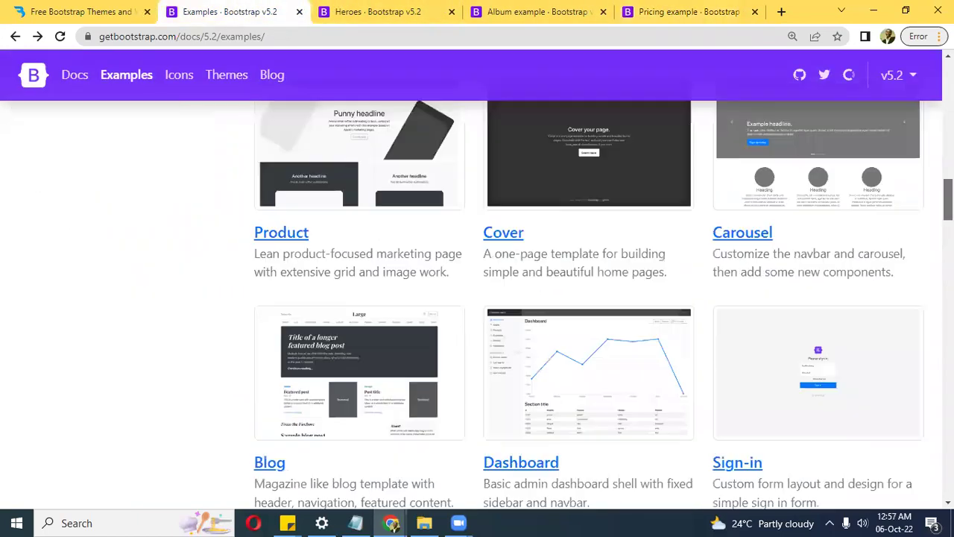
{"action": "scroll", "coordinate": [477, 298], "scroll_direction": "up", "scroll_amount": 4}
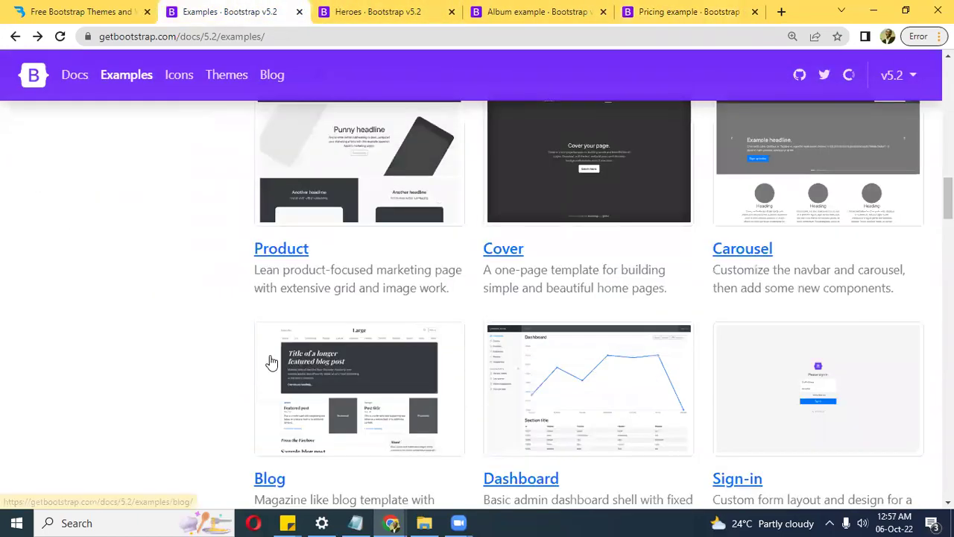
{"action": "right_click", "coordinate": [304, 382]}
{"action": "left_click", "coordinate": [367, 159]}
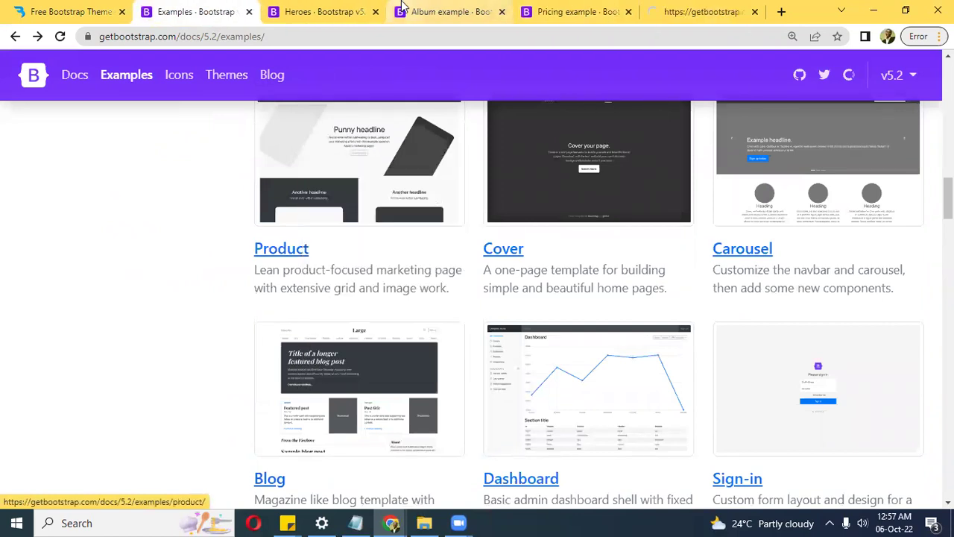
{"action": "left_click", "coordinate": [682, 10]}
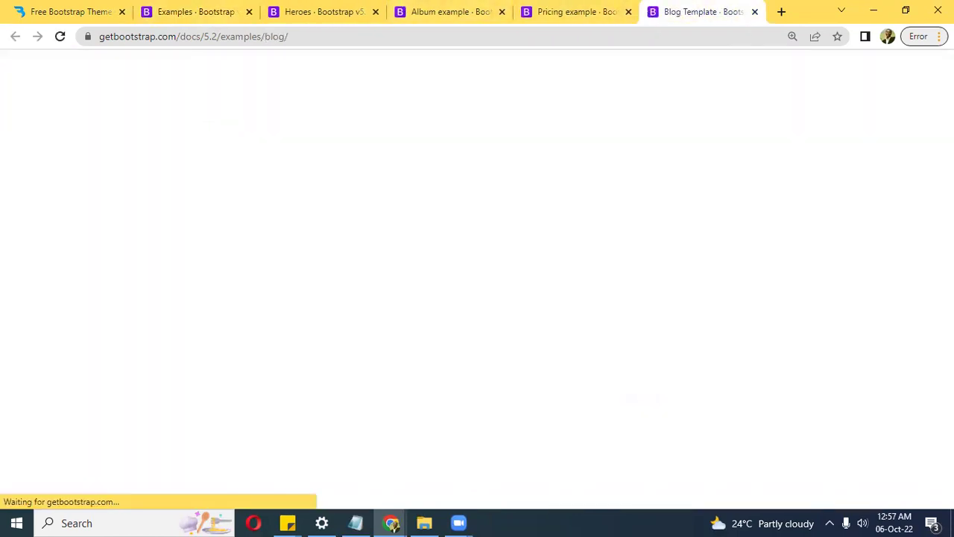
{"action": "scroll", "coordinate": [478, 283], "scroll_direction": "down", "scroll_amount": 10}
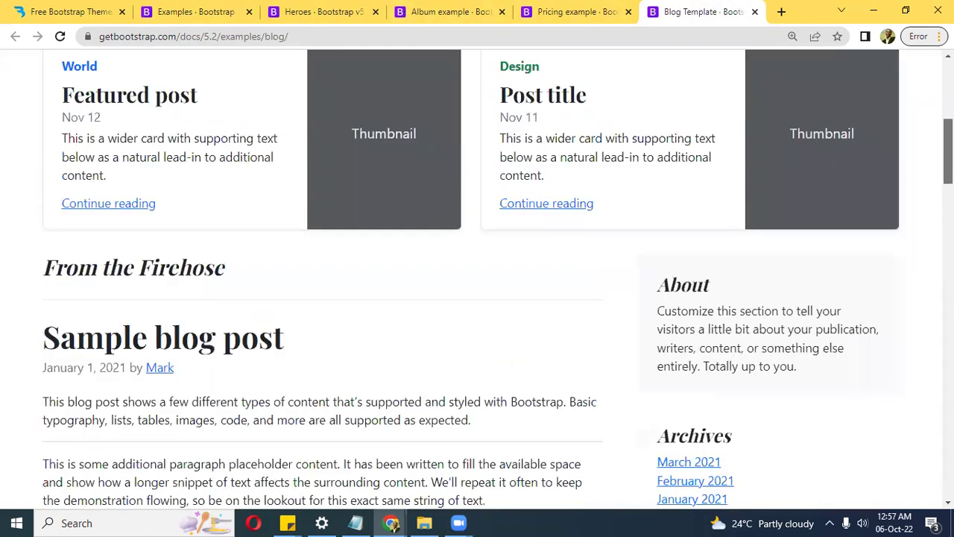
{"action": "scroll", "coordinate": [478, 283], "scroll_direction": "up", "scroll_amount": 10}
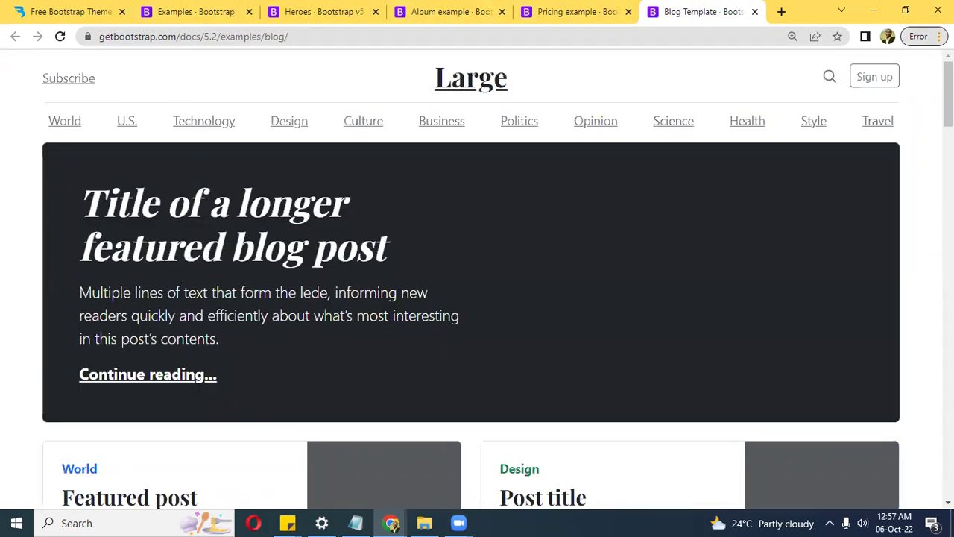
Close the Album, Pricing, Blog and Heroes tabs and scroll the Examples page.
{"action": "left_click", "coordinate": [440, 12]}
{"action": "left_click", "coordinate": [502, 12]}
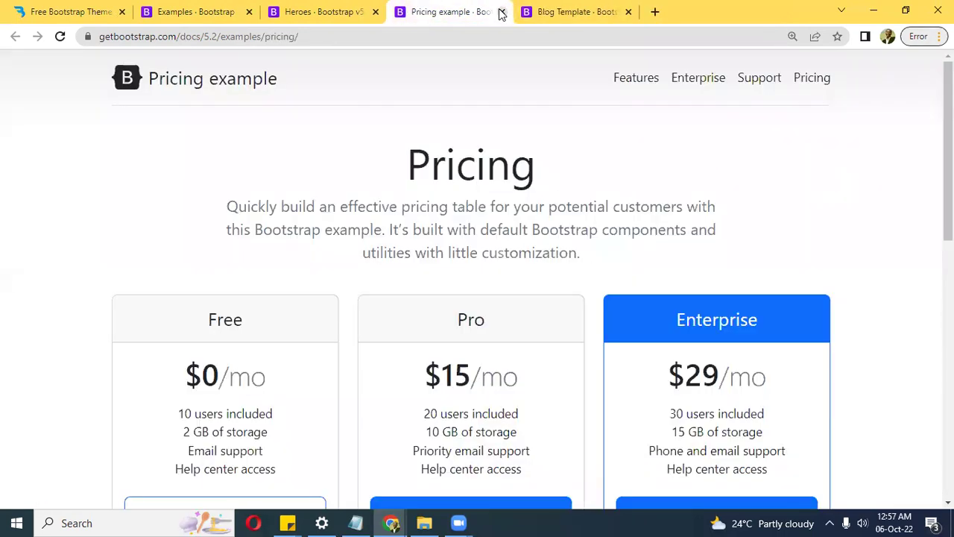
{"action": "left_click", "coordinate": [502, 12]}
{"action": "left_click", "coordinate": [502, 12]}
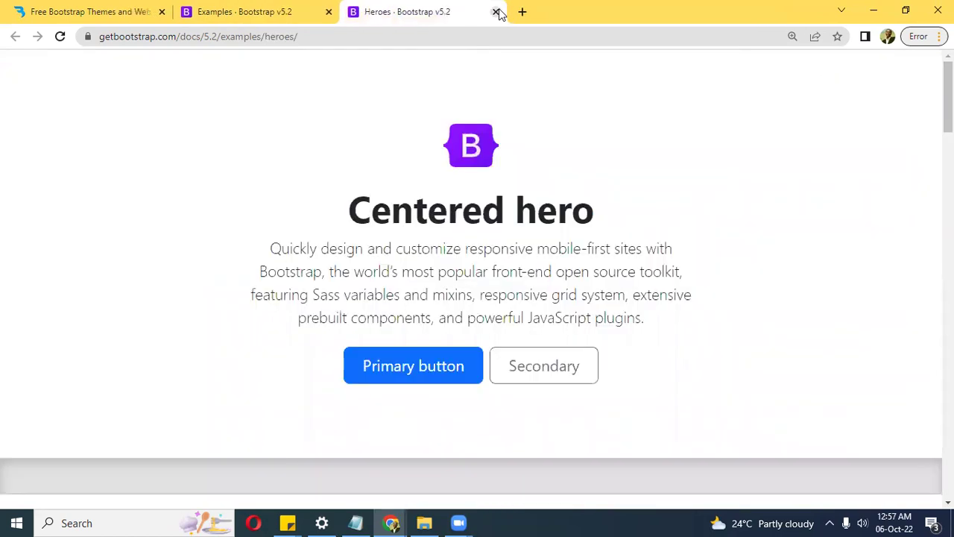
{"action": "left_click", "coordinate": [496, 12]}
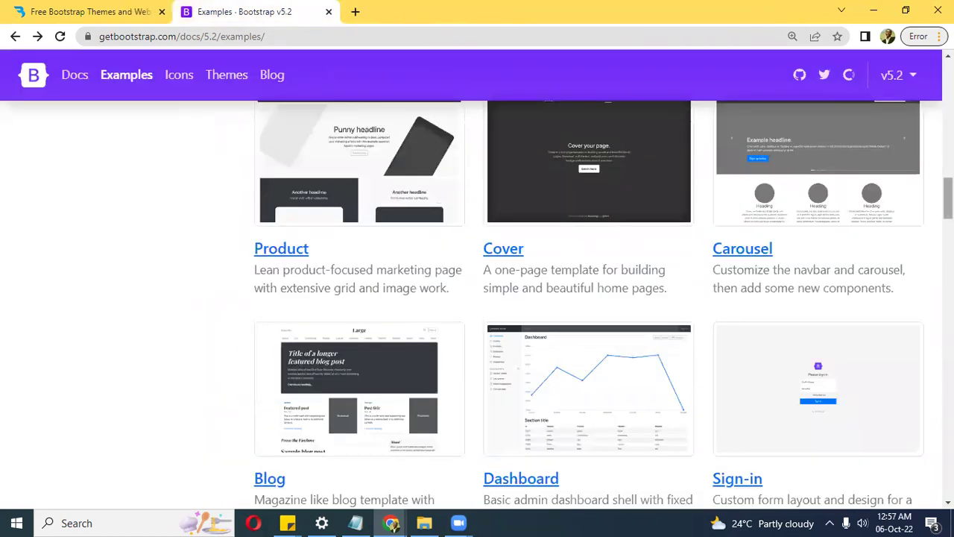
{"action": "scroll", "coordinate": [485, 305], "scroll_direction": "down", "scroll_amount": 10}
{"action": "scroll", "coordinate": [356, 162], "scroll_direction": "down", "scroll_amount": 20}
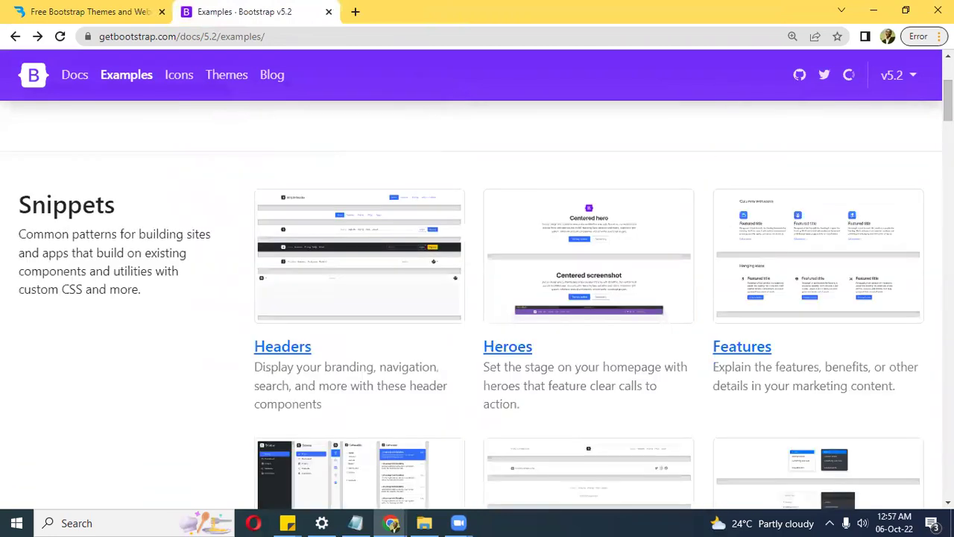
{"action": "scroll", "coordinate": [471, 298], "scroll_direction": "up", "scroll_amount": 3}
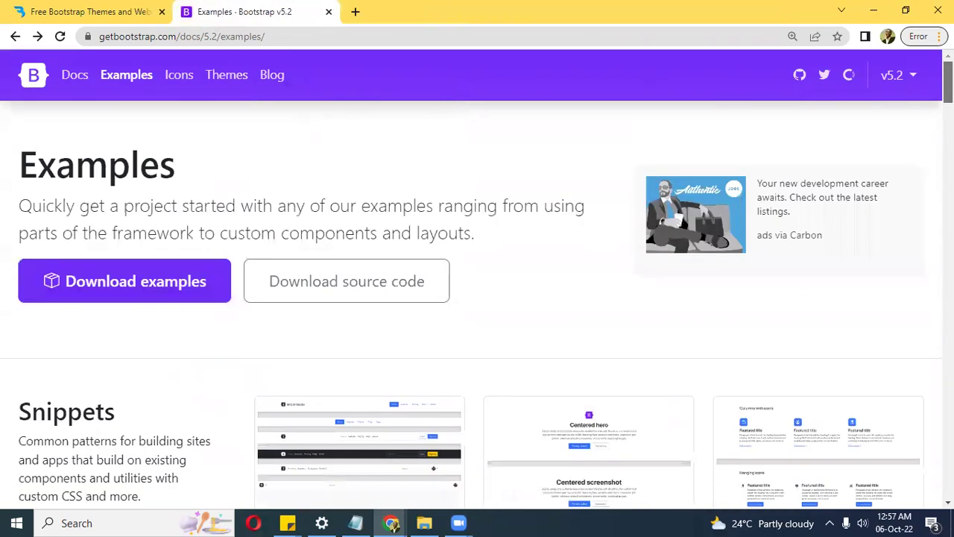
Browse BootstrapMade's free template listings and Templates menu, then open a blank new tab.
{"action": "left_click", "coordinate": [74, 7]}
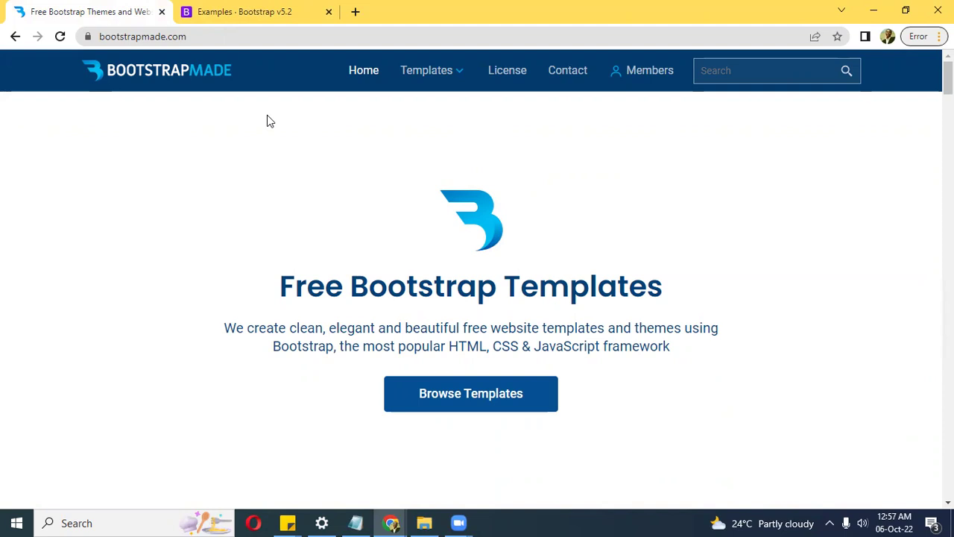
{"action": "scroll", "coordinate": [948, 78], "scroll_direction": "down", "scroll_amount": 5}
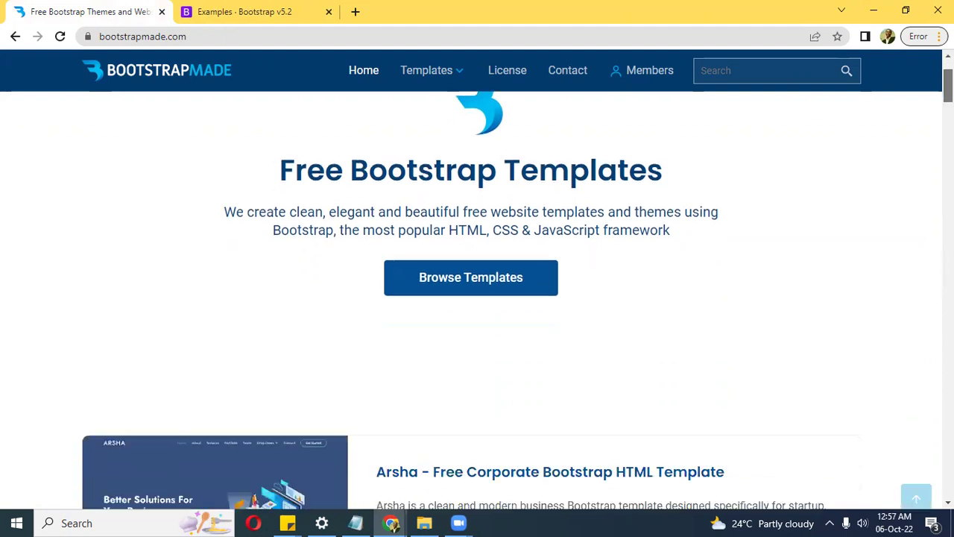
{"action": "scroll", "coordinate": [478, 299], "scroll_direction": "down", "scroll_amount": 2}
{"action": "scroll", "coordinate": [477, 298], "scroll_direction": "up", "scroll_amount": 1}
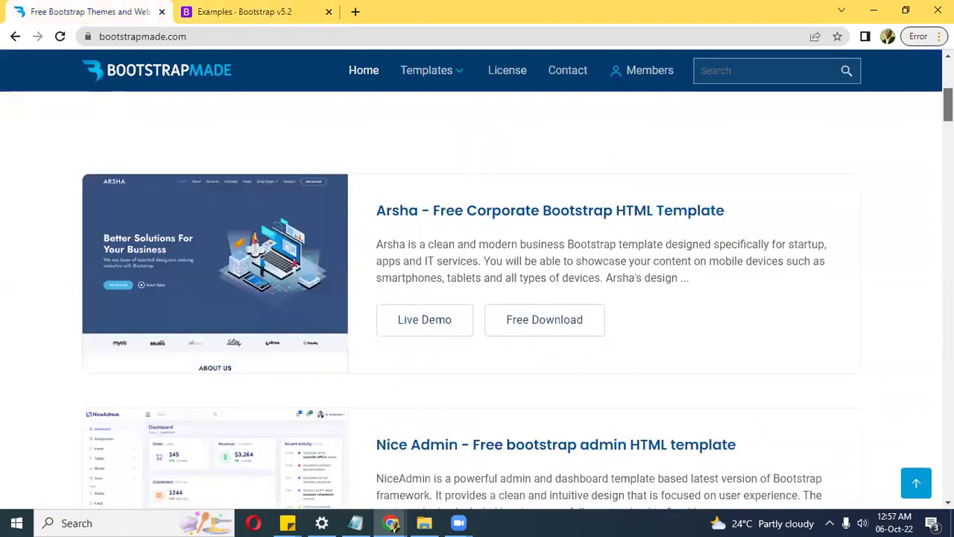
{"action": "mouse_move", "coordinate": [450, 66]}
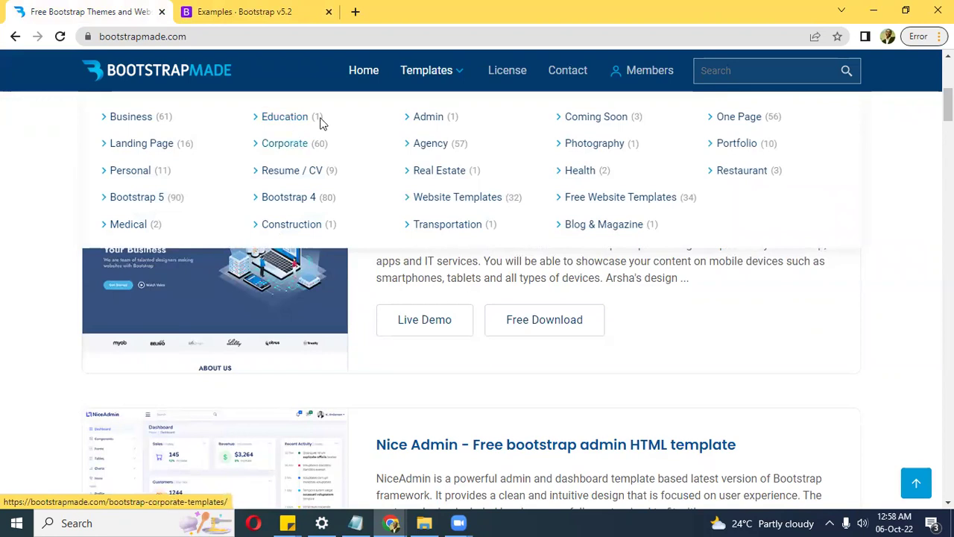
{"action": "left_click", "coordinate": [355, 12]}
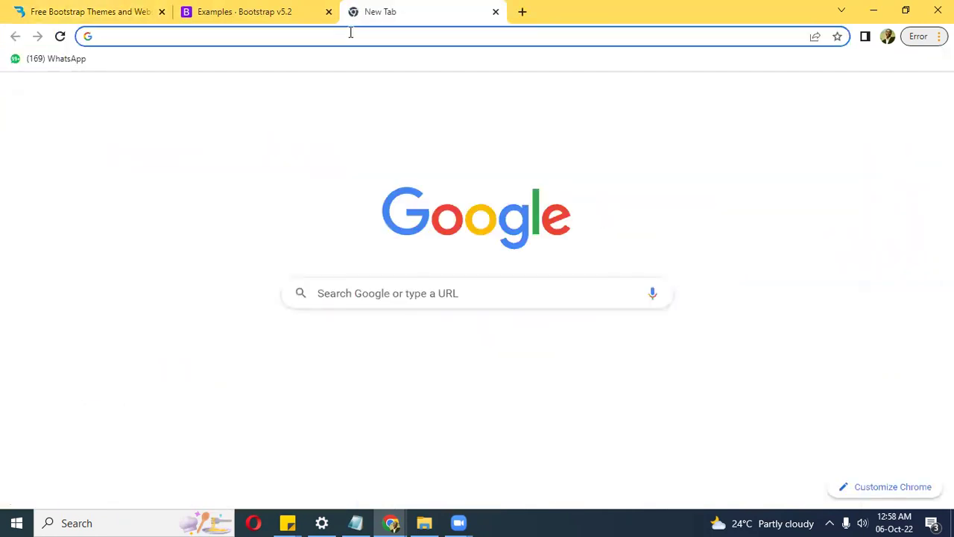
Search Google for the 'sistodiagnostics services' suggestion from the typed 'sistodia'.
{"action": "type", "text": "sistodia"}
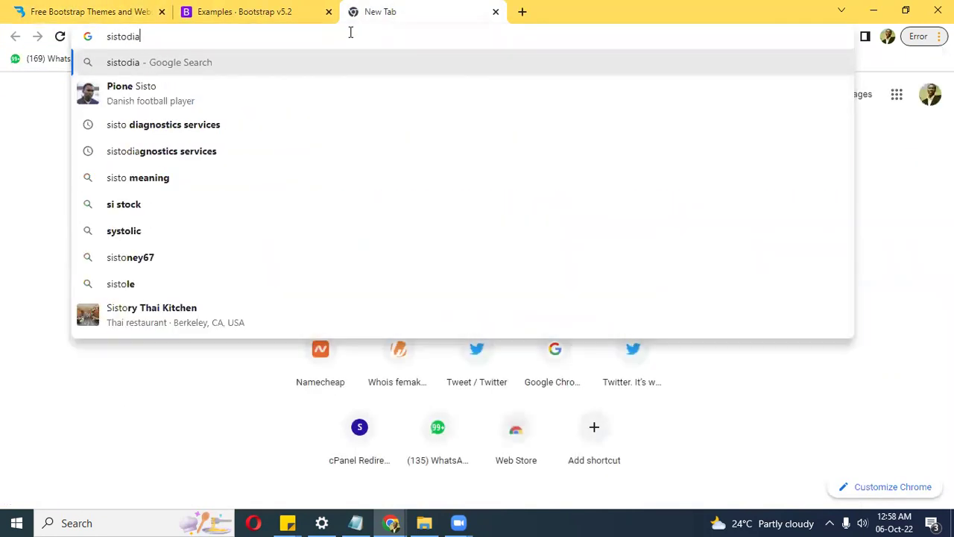
{"action": "key", "text": "Down"}
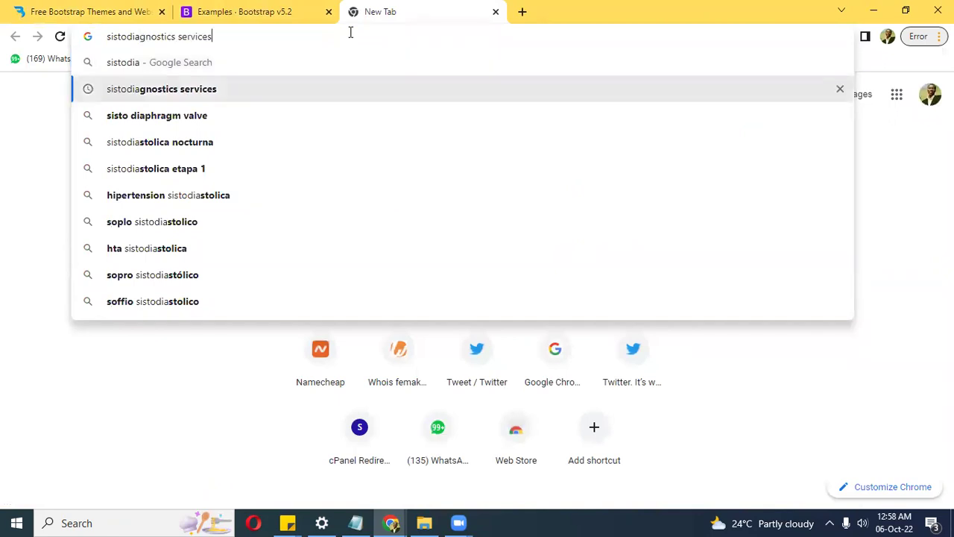
{"action": "key", "text": "Return"}
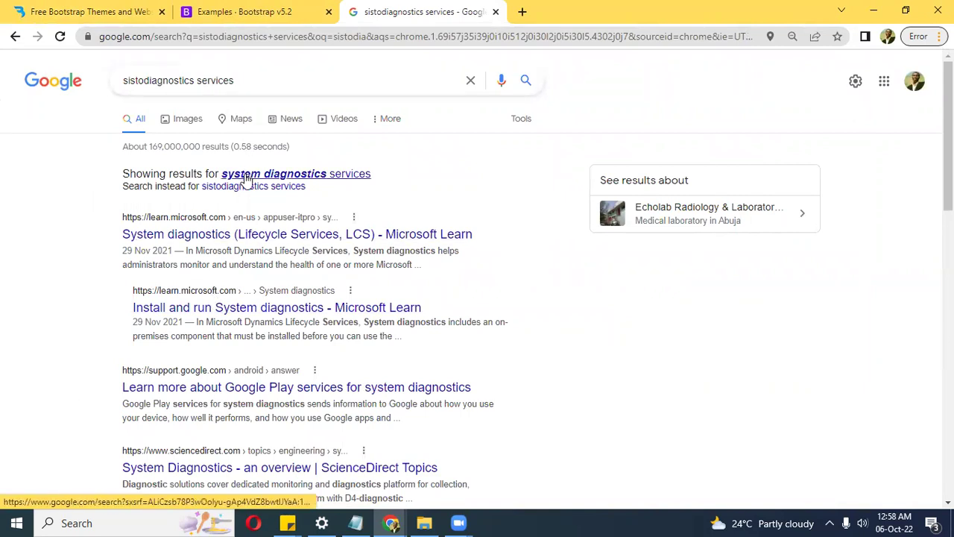
Refine the query to 'sistodiagnostics services.com' and open the Sisto Diagnostics Services site.
{"action": "left_click", "coordinate": [255, 79]}
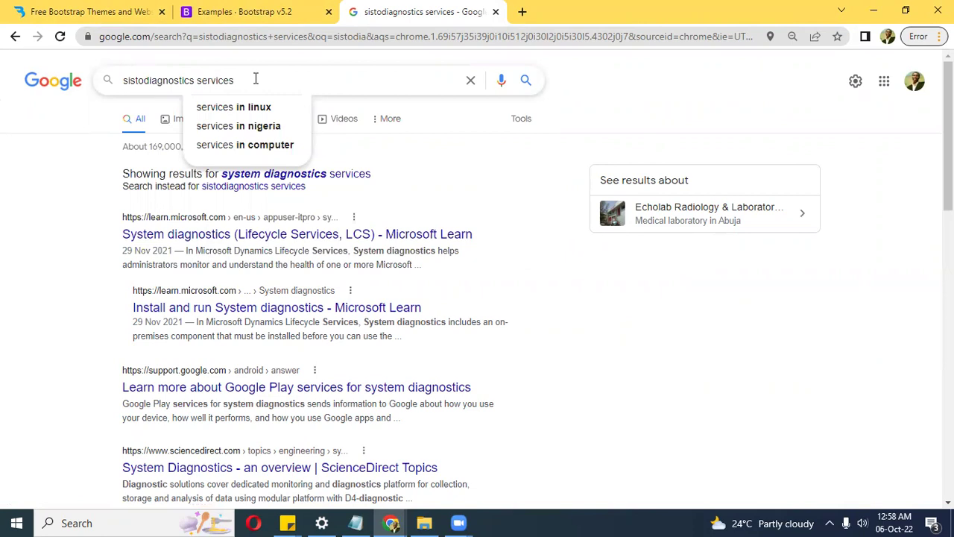
{"action": "key", "text": "BackSpace"}
{"action": "type", "text": ".com"}
{"action": "key", "text": "Return"}
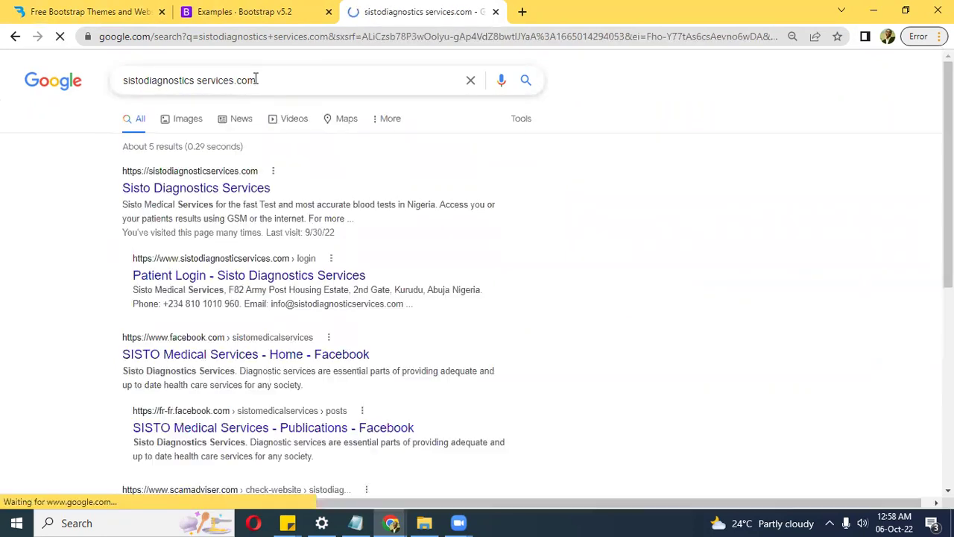
{"action": "left_click", "coordinate": [211, 187]}
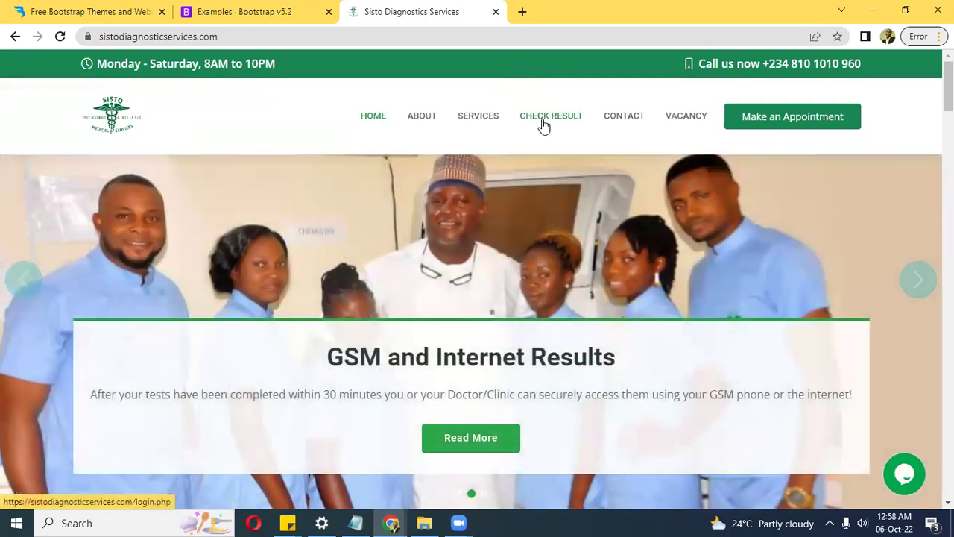
{"action": "left_click", "coordinate": [544, 123]}
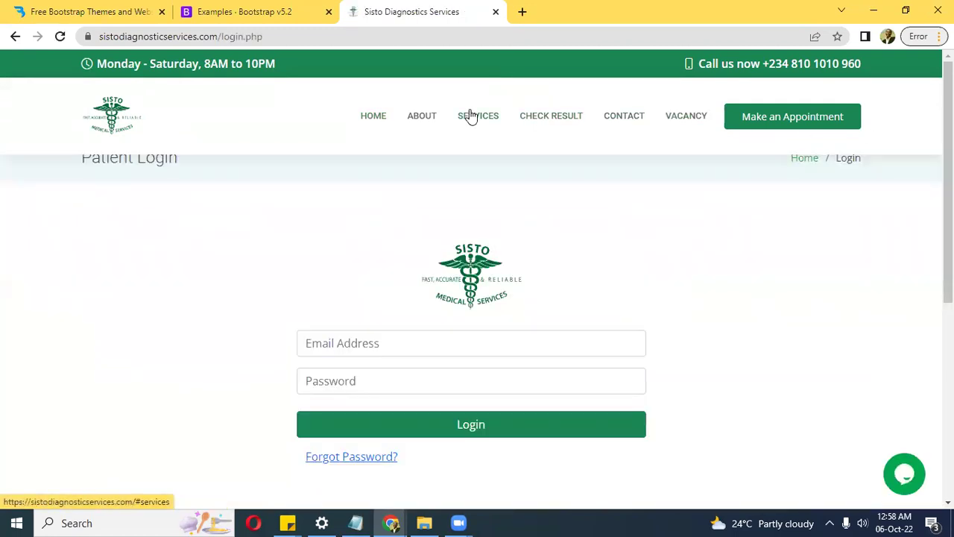
{"action": "left_click", "coordinate": [374, 125]}
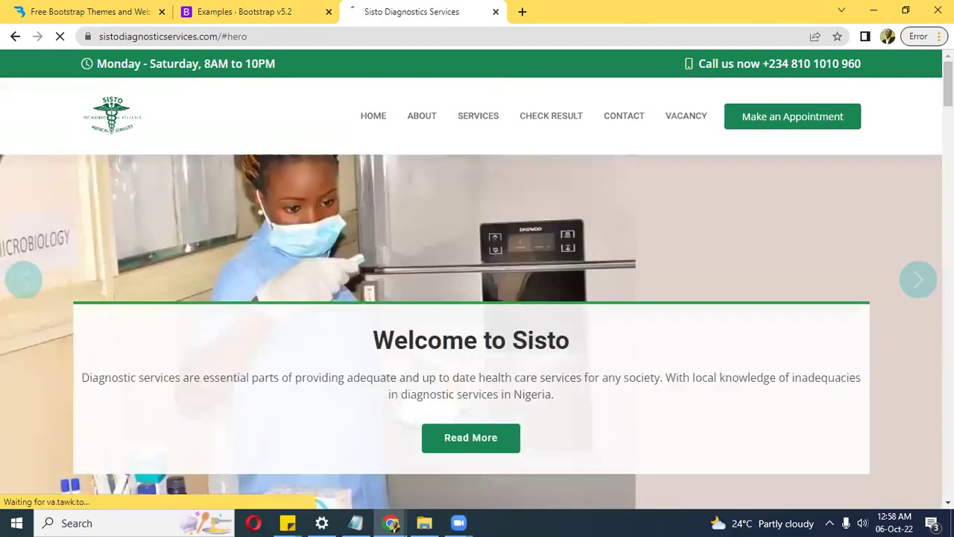
{"action": "scroll", "coordinate": [478, 299], "scroll_direction": "down", "scroll_amount": 15}
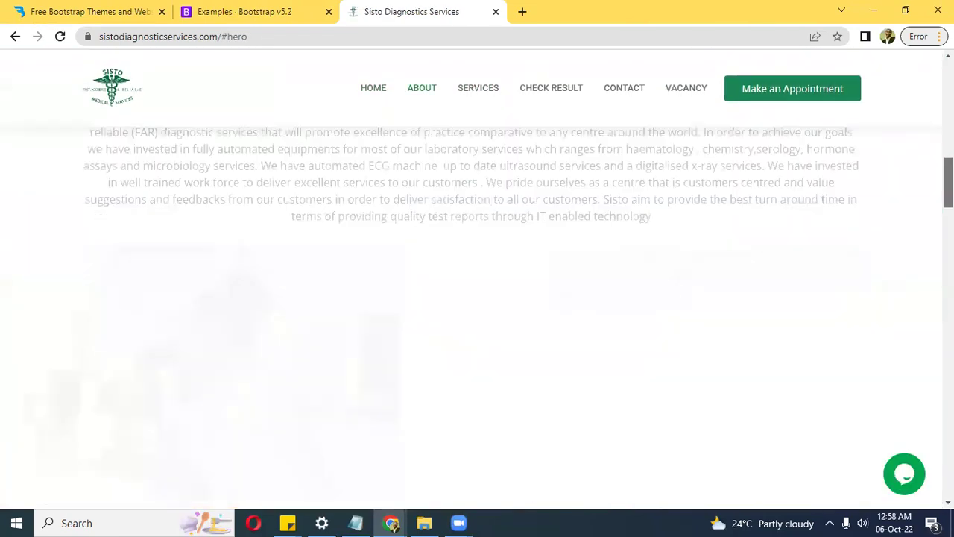
{"action": "scroll", "coordinate": [477, 298], "scroll_direction": "down", "scroll_amount": 12}
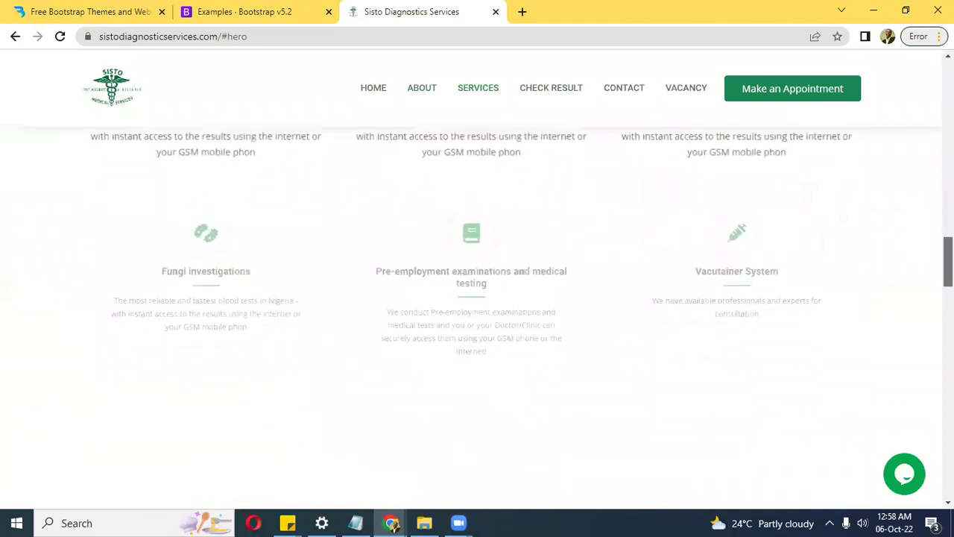
{"action": "scroll", "coordinate": [477, 299], "scroll_direction": "down", "scroll_amount": 15}
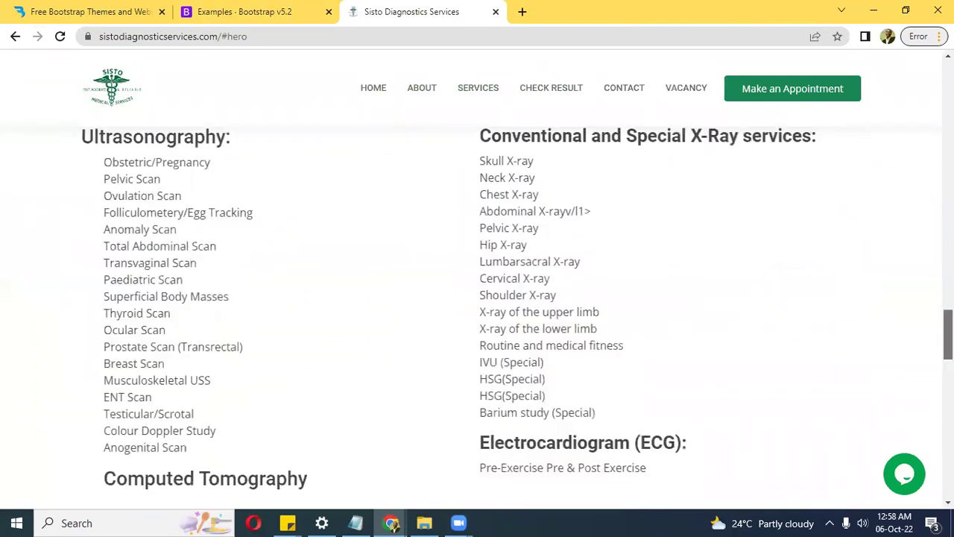
{"action": "scroll", "coordinate": [477, 299], "scroll_direction": "down", "scroll_amount": 15}
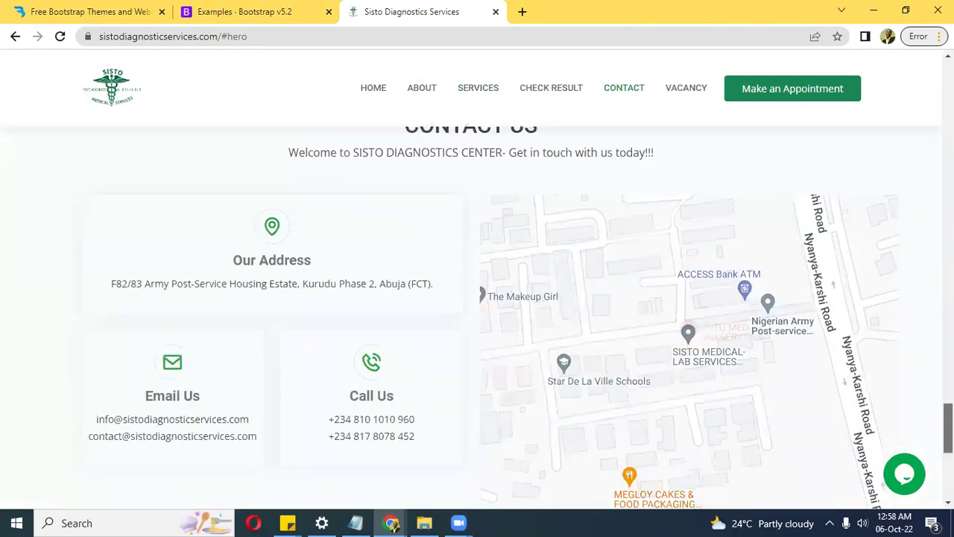
{"action": "key", "text": "Home"}
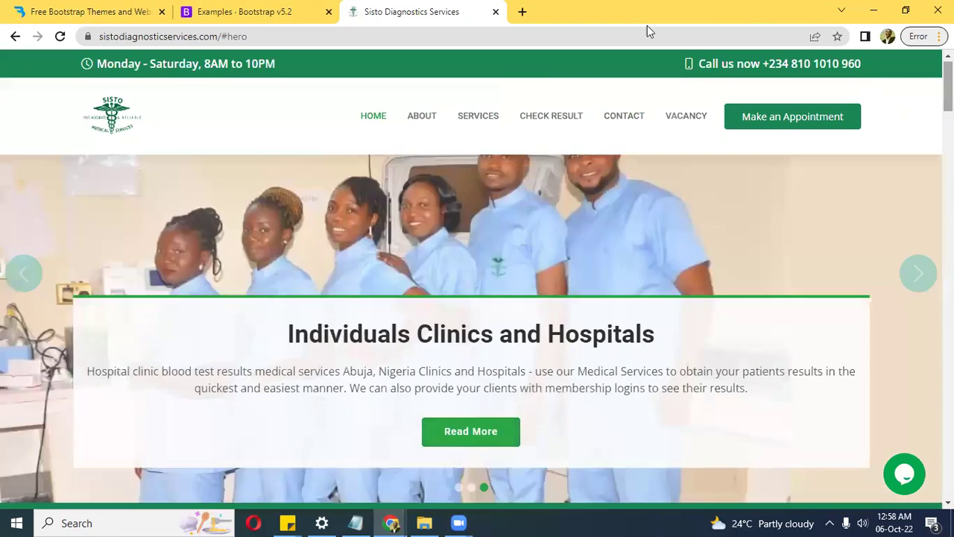
Load soutechventures.com/ilearn in a new tab, scroll its courses, then return to BootstrapMade.
{"action": "left_click", "coordinate": [522, 12]}
{"action": "type", "text": "soutech"}
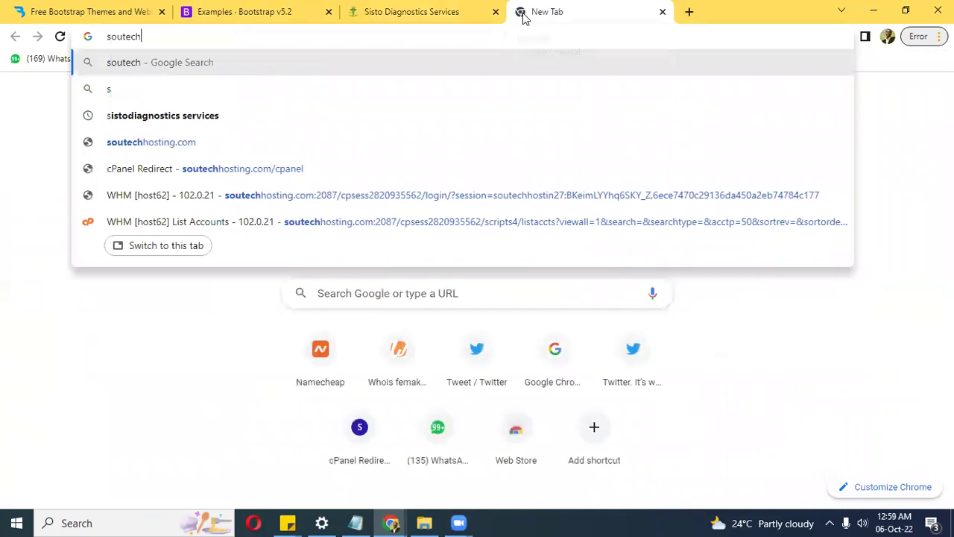
{"action": "type", "text": "ventures.com/ile"}
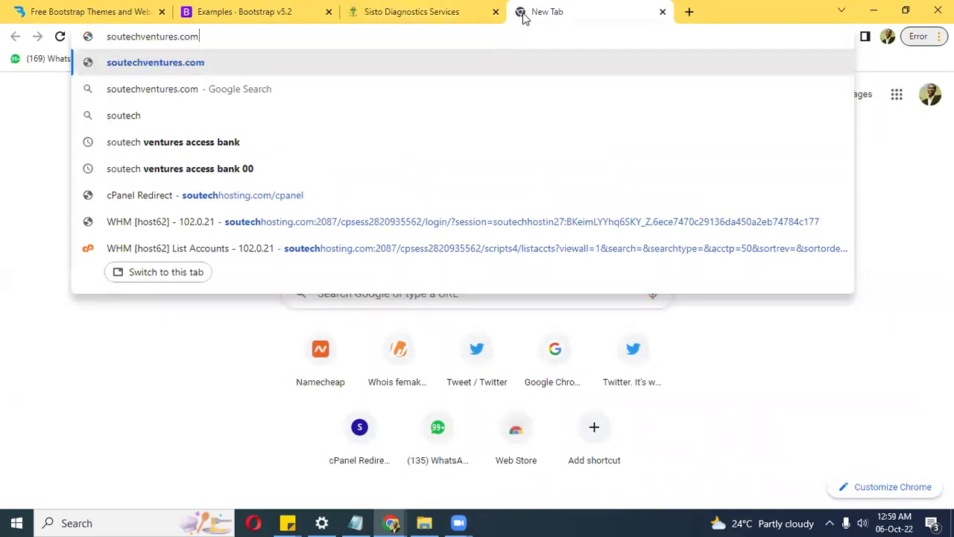
{"action": "type", "text": "arn"}
{"action": "key", "text": "Return"}
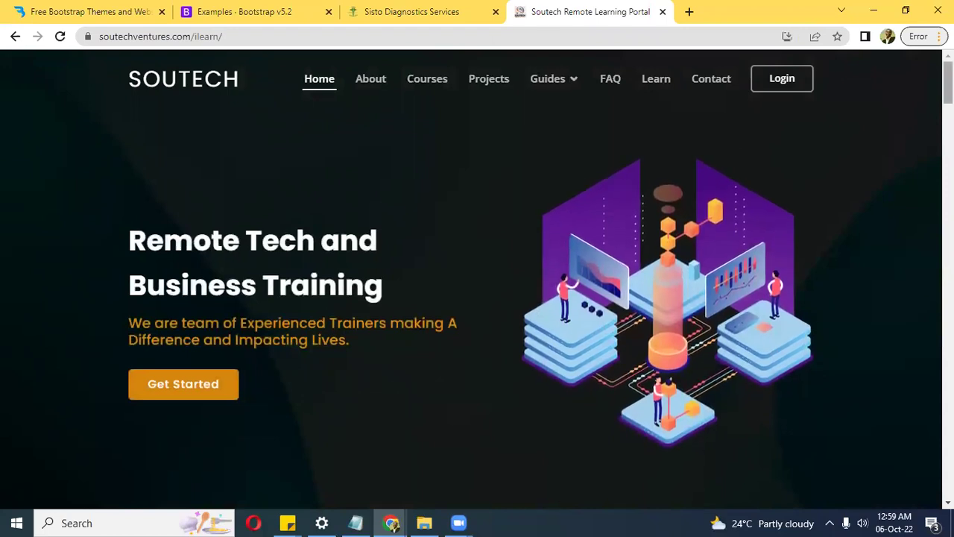
{"action": "scroll", "coordinate": [584, 171], "scroll_direction": "down", "scroll_amount": 1}
{"action": "scroll", "coordinate": [477, 299], "scroll_direction": "down", "scroll_amount": 5}
{"action": "scroll", "coordinate": [477, 298], "scroll_direction": "down", "scroll_amount": 4}
{"action": "scroll", "coordinate": [477, 298], "scroll_direction": "down", "scroll_amount": 5}
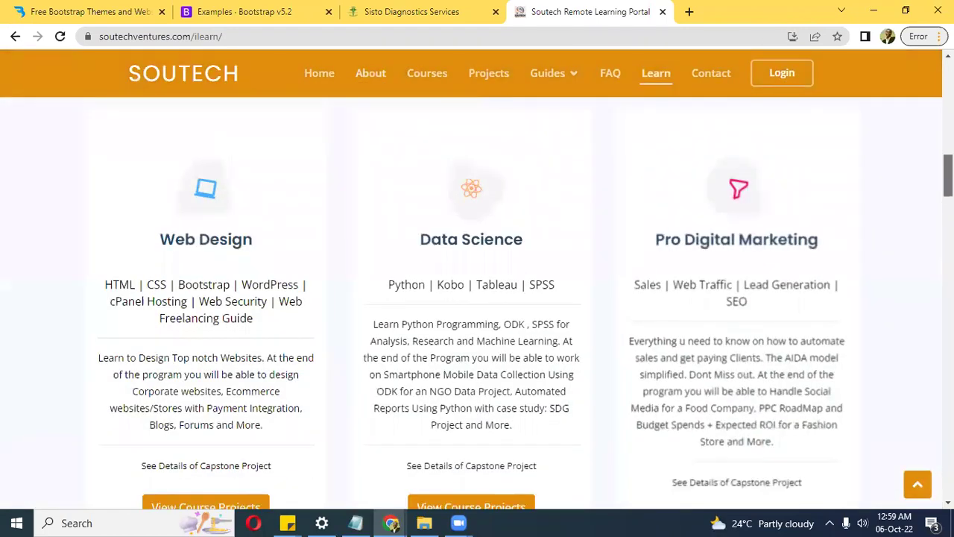
{"action": "scroll", "coordinate": [653, 457], "scroll_direction": "down", "scroll_amount": 3}
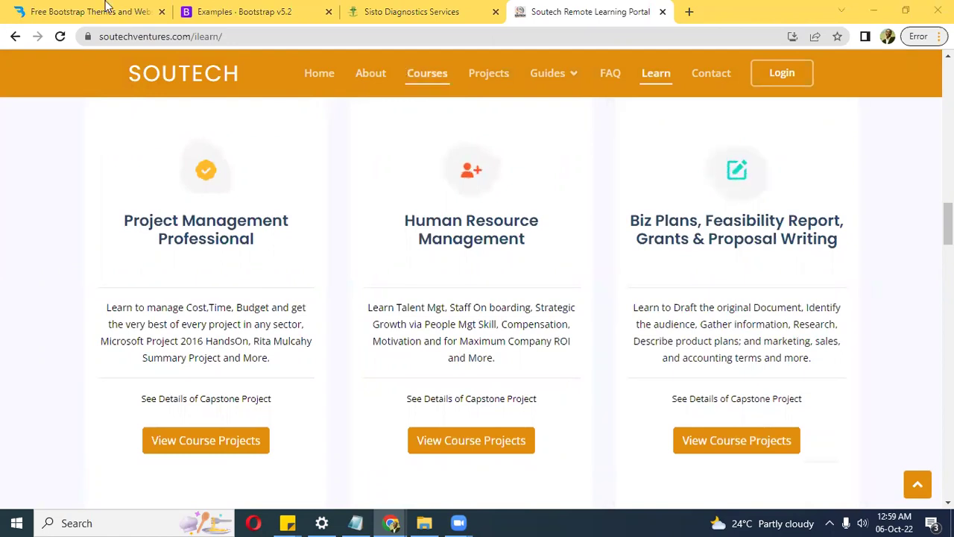
{"action": "left_click", "coordinate": [107, 6]}
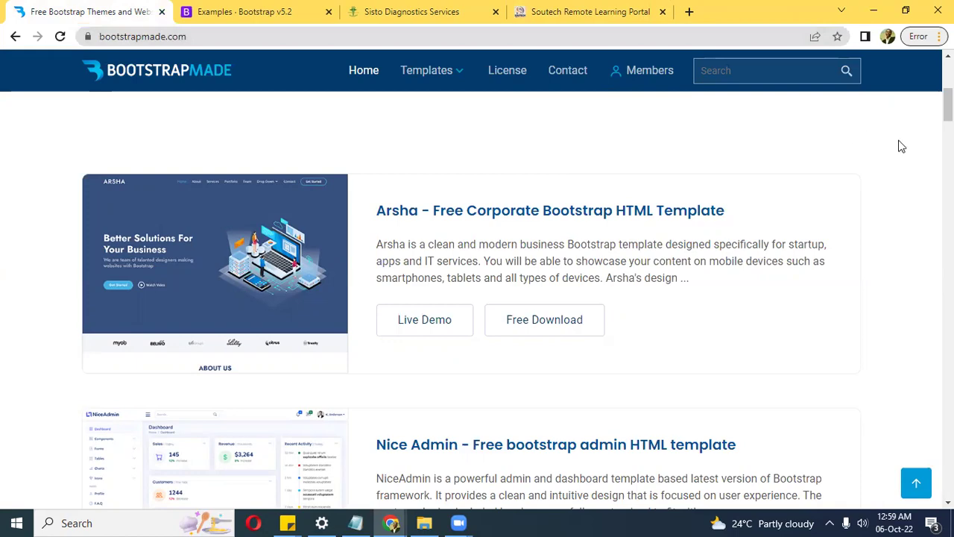
Scroll down to the Mentor template, open its page in a new tab, and switch to it.
{"action": "scroll", "coordinate": [477, 298], "scroll_direction": "down", "scroll_amount": 5}
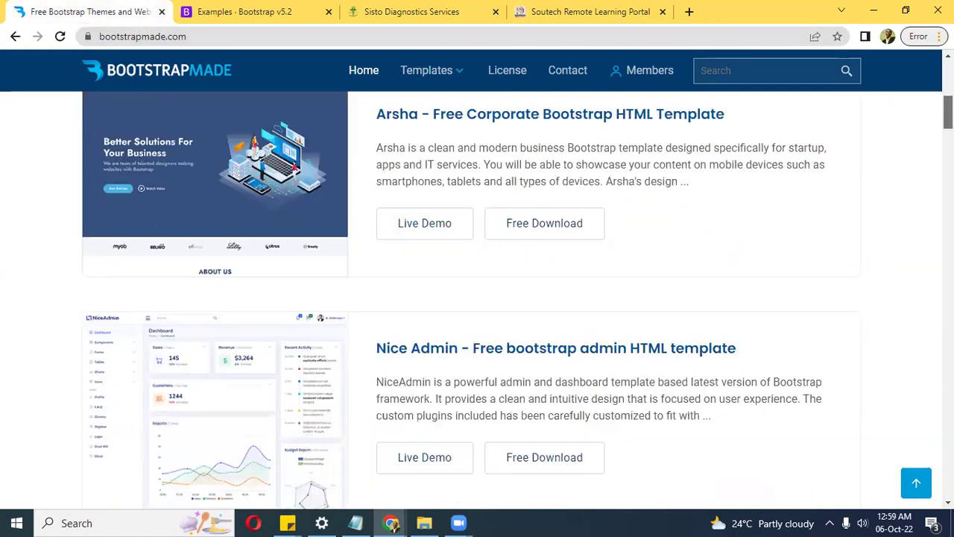
{"action": "scroll", "coordinate": [477, 298], "scroll_direction": "down", "scroll_amount": 11}
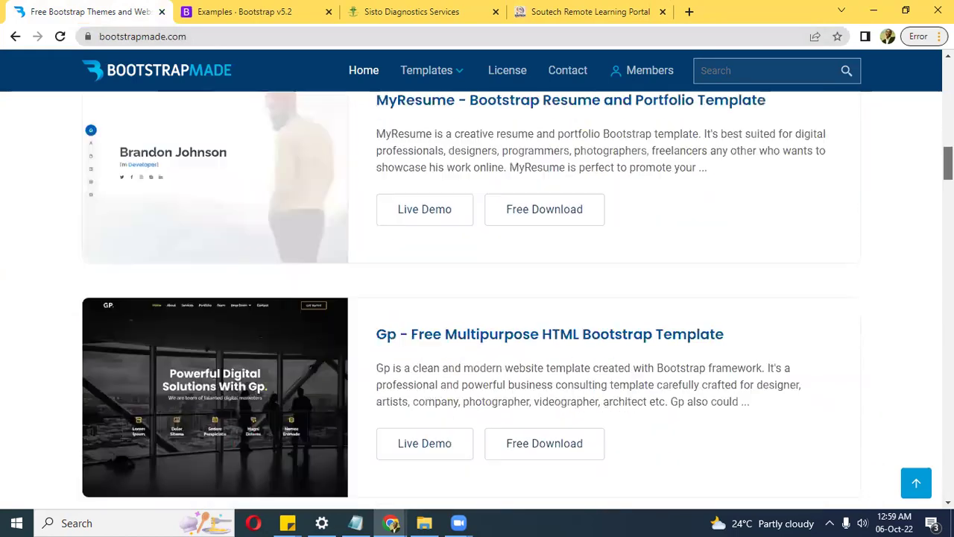
{"action": "scroll", "coordinate": [477, 298], "scroll_direction": "down", "scroll_amount": 15}
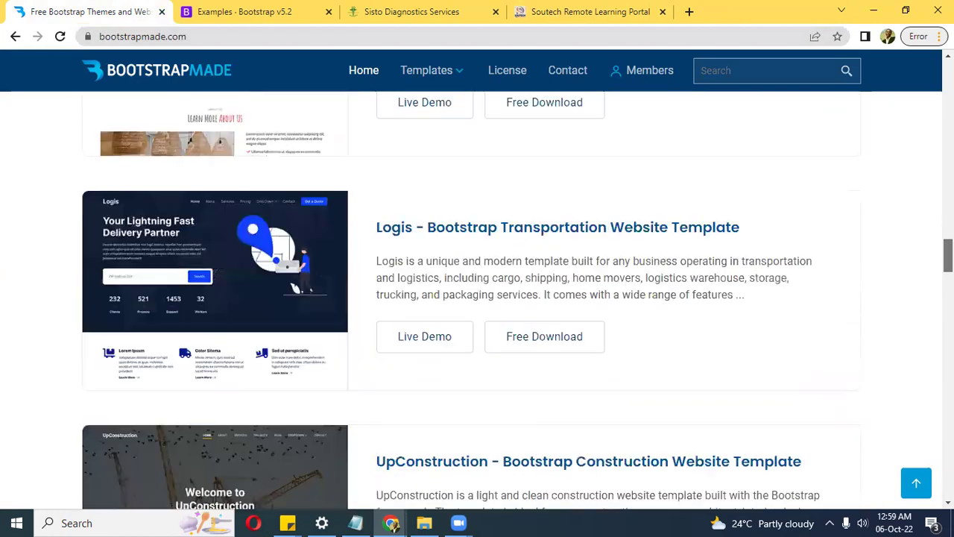
{"action": "scroll", "coordinate": [477, 298], "scroll_direction": "down", "scroll_amount": 7}
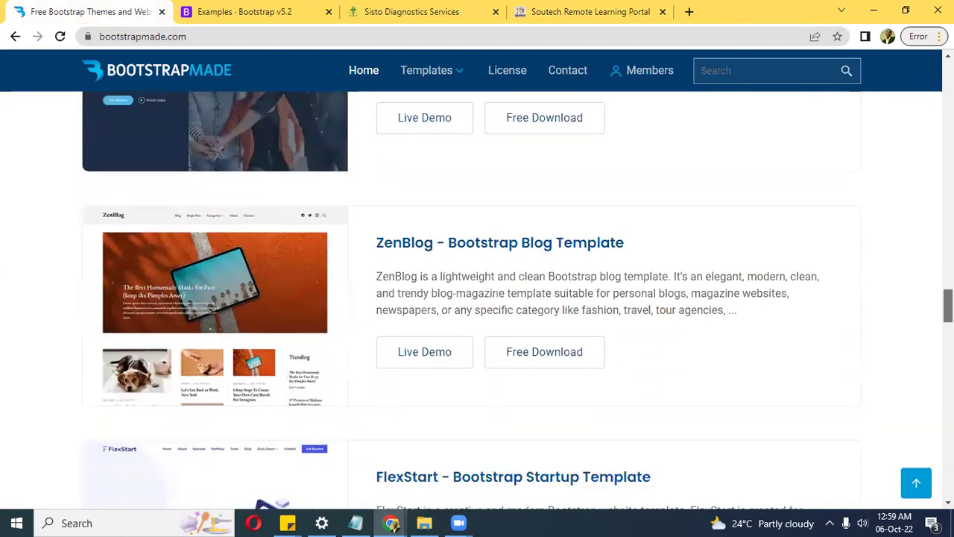
{"action": "scroll", "coordinate": [477, 299], "scroll_direction": "down", "scroll_amount": 5}
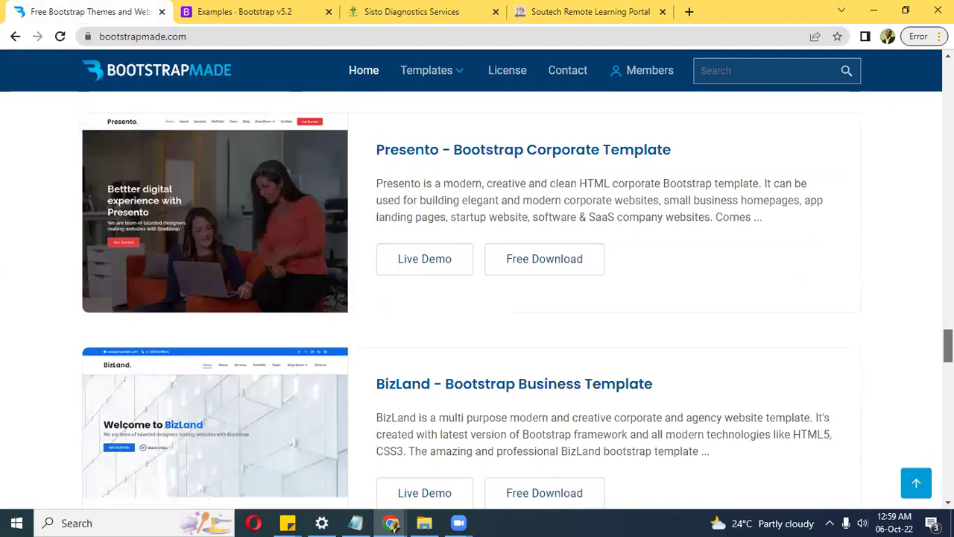
{"action": "scroll", "coordinate": [477, 298], "scroll_direction": "down", "scroll_amount": 3}
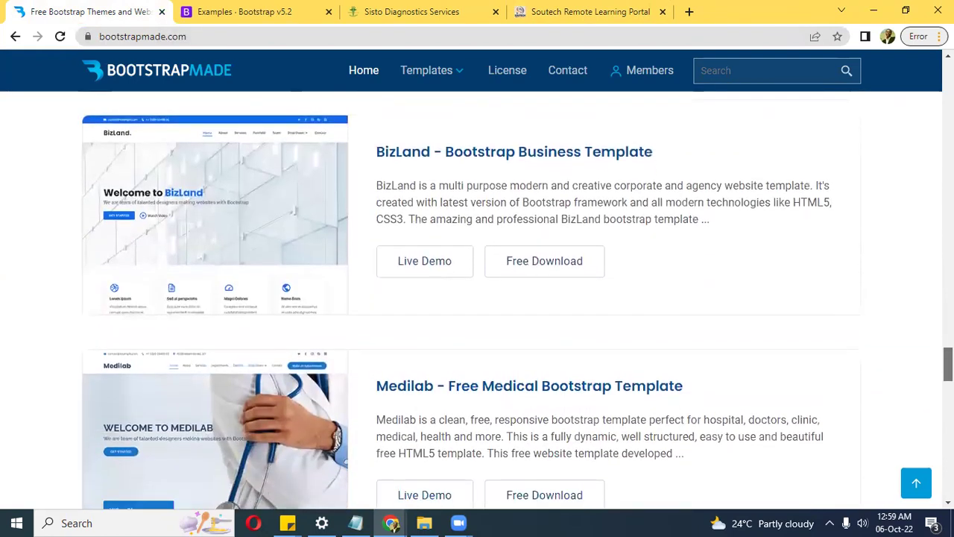
{"action": "scroll", "coordinate": [477, 298], "scroll_direction": "down", "scroll_amount": 5}
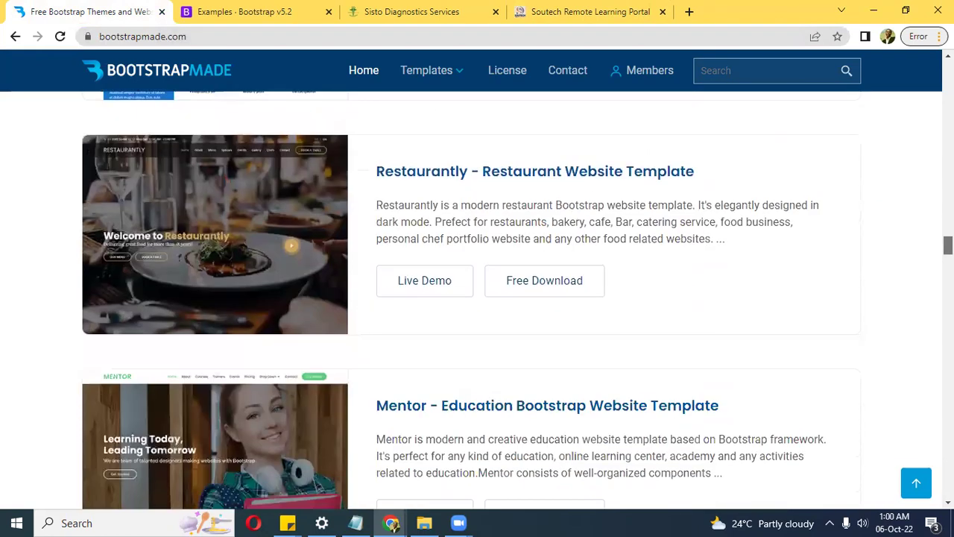
{"action": "scroll", "coordinate": [475, 345], "scroll_direction": "down", "scroll_amount": 3}
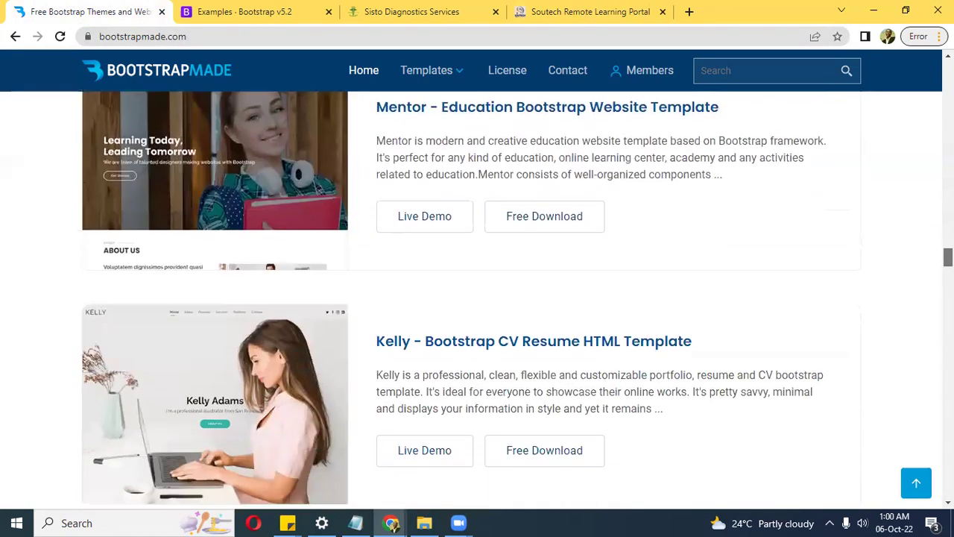
{"action": "scroll", "coordinate": [474, 345], "scroll_direction": "up", "scroll_amount": 1}
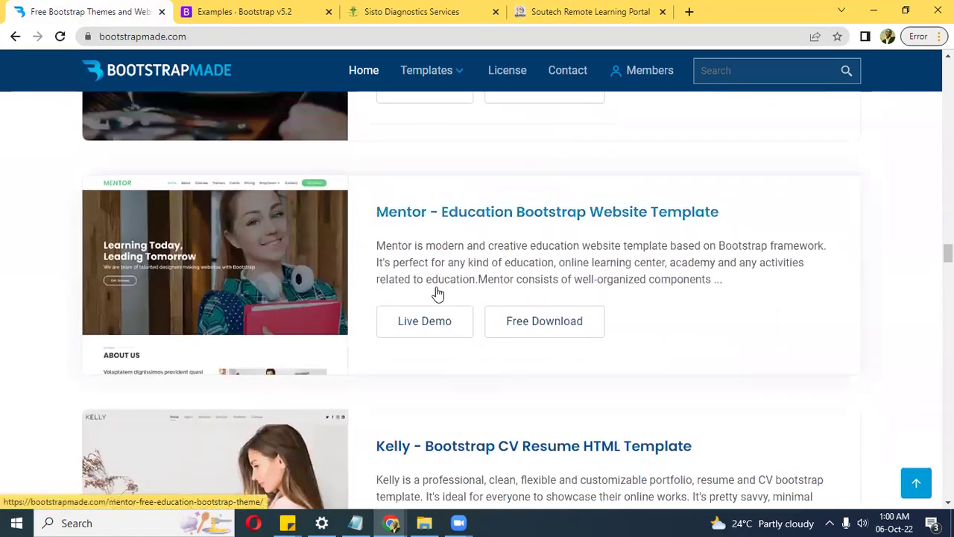
{"action": "right_click", "coordinate": [406, 211]}
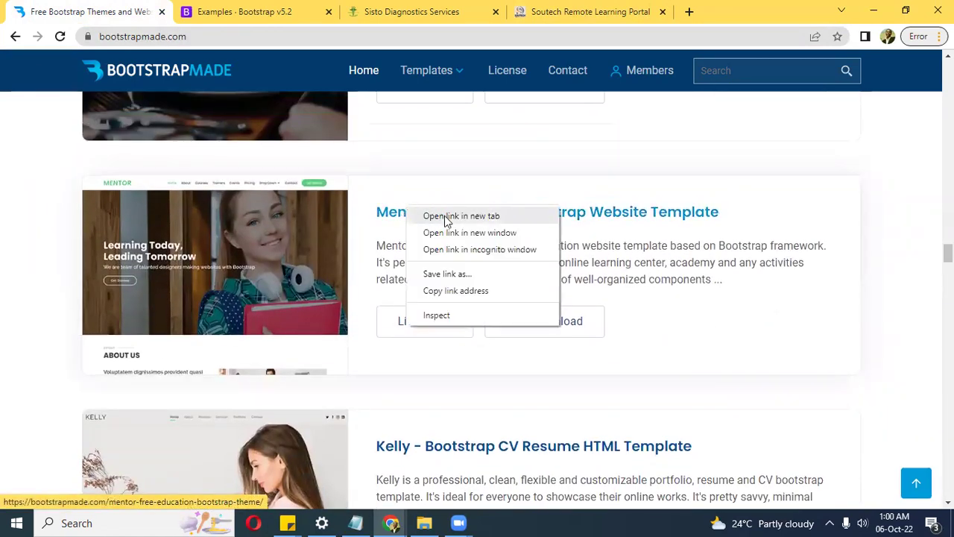
{"action": "left_click", "coordinate": [442, 216]}
{"action": "left_click", "coordinate": [239, 3]}
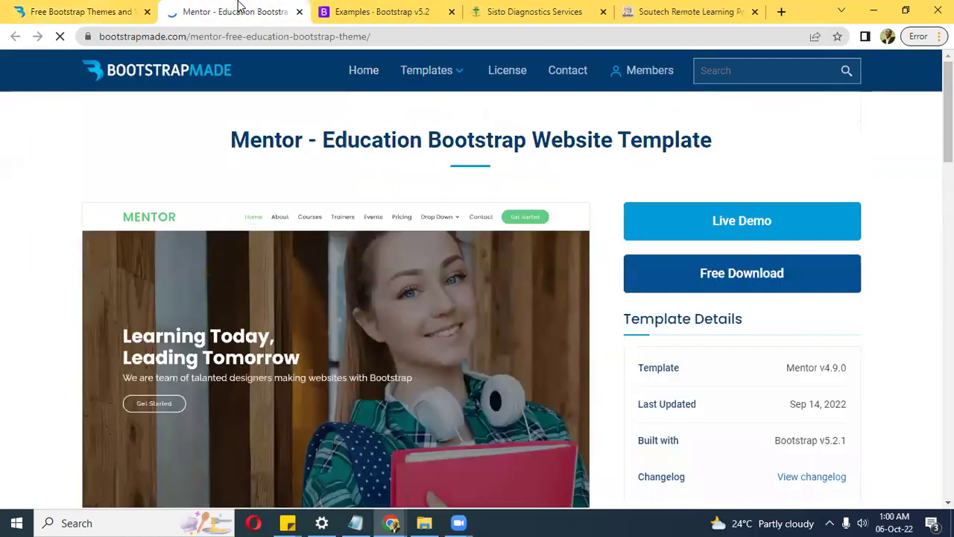
Scroll through the Mentor live demo, then return to the Bootstrap Examples tab.
{"action": "left_click", "coordinate": [708, 215]}
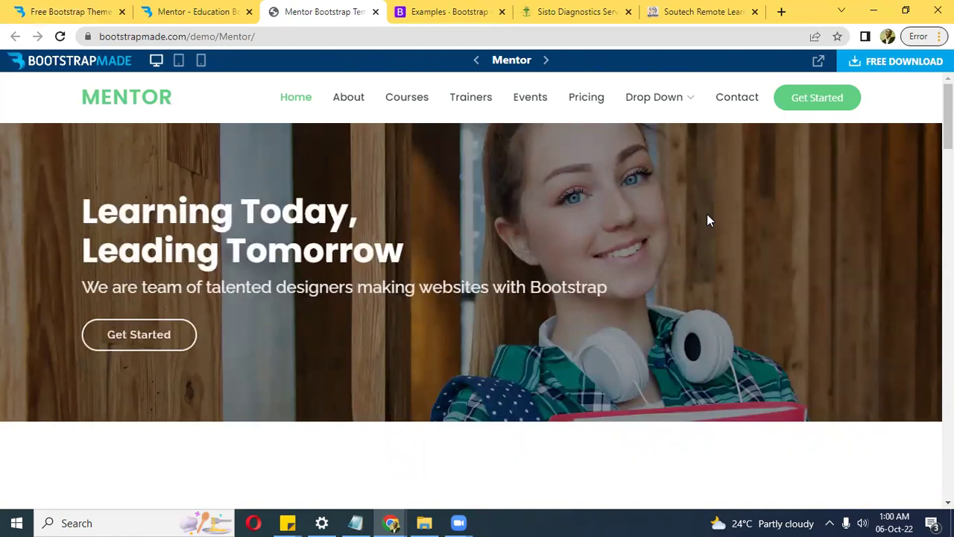
{"action": "scroll", "coordinate": [708, 220], "scroll_direction": "down", "scroll_amount": 8}
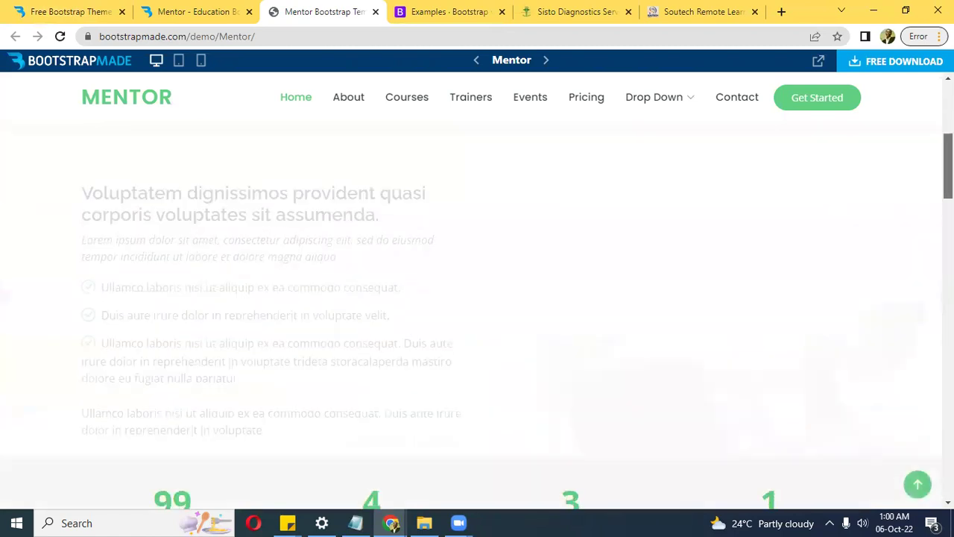
{"action": "scroll", "coordinate": [477, 284], "scroll_direction": "up", "scroll_amount": 8}
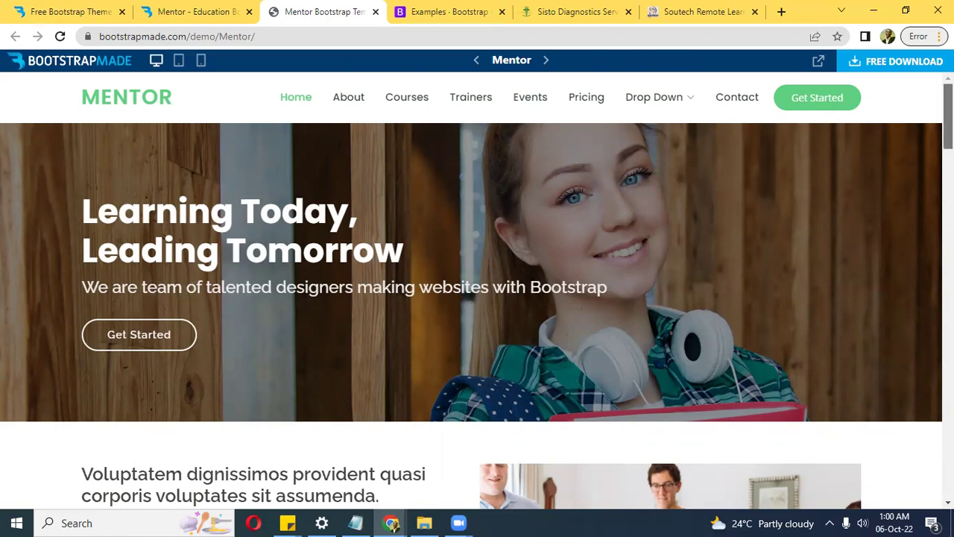
{"action": "scroll", "coordinate": [948, 116], "scroll_direction": "down", "scroll_amount": 5}
{"action": "scroll", "coordinate": [478, 298], "scroll_direction": "down", "scroll_amount": 12}
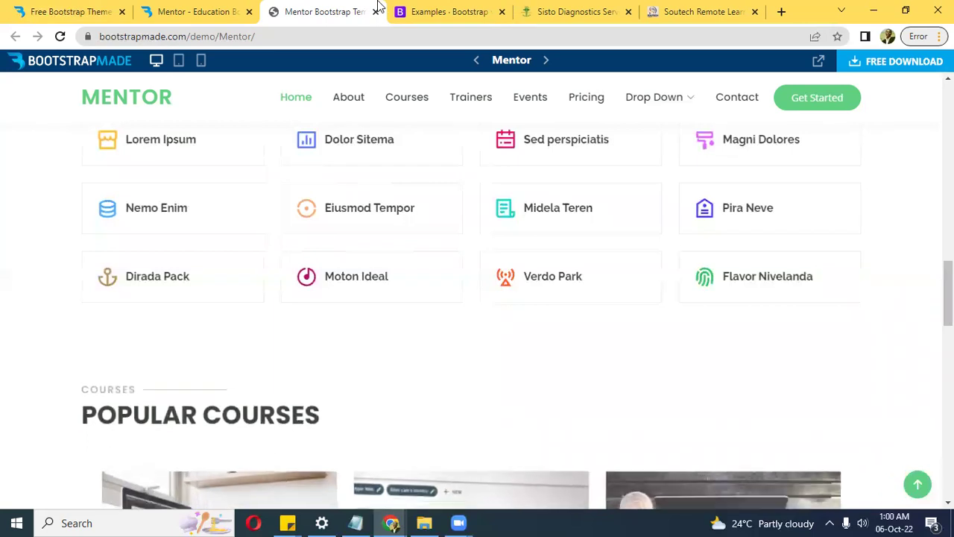
{"action": "left_click", "coordinate": [447, 12]}
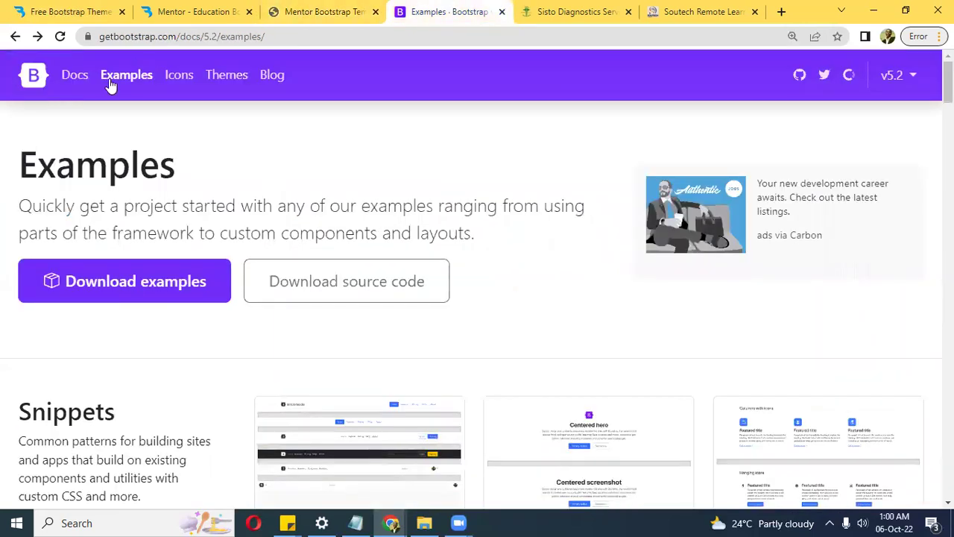
In the Docs sidebar, open Grid and Columns in new tabs, then select Carousel.
{"action": "left_click", "coordinate": [81, 82]}
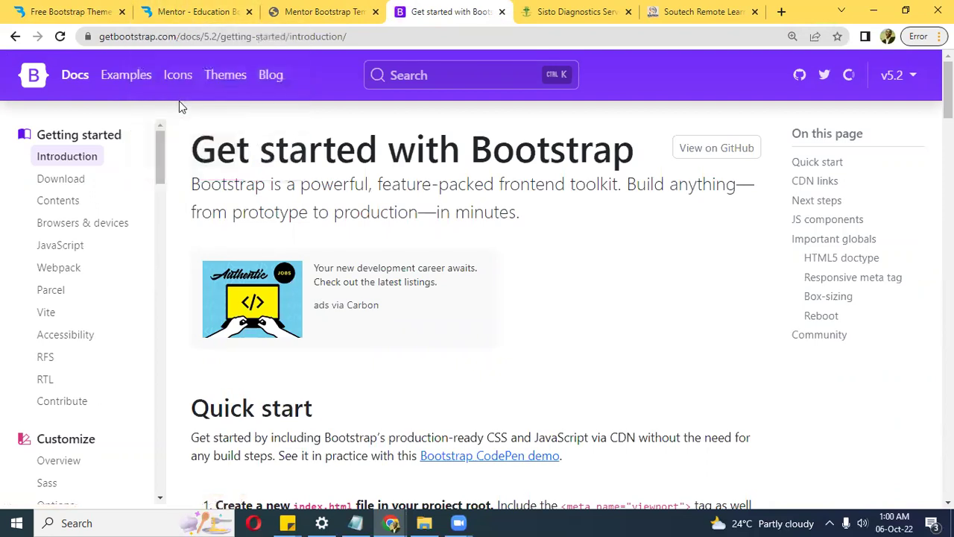
{"action": "left_click_drag", "start_coordinate": [158, 159], "coordinate": [156, 225]}
{"action": "right_click", "coordinate": [55, 225]}
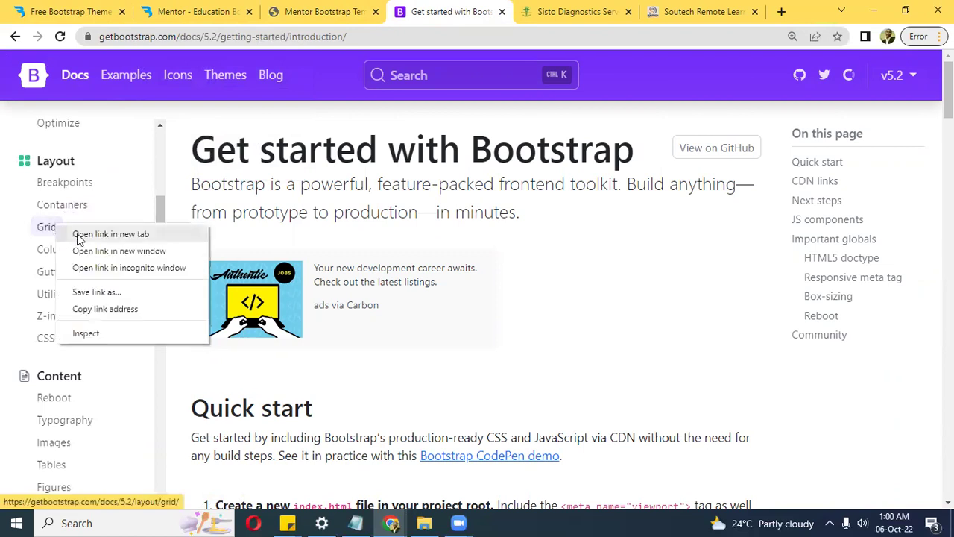
{"action": "left_click", "coordinate": [82, 234]}
{"action": "right_click", "coordinate": [57, 246]}
{"action": "left_click", "coordinate": [112, 257]}
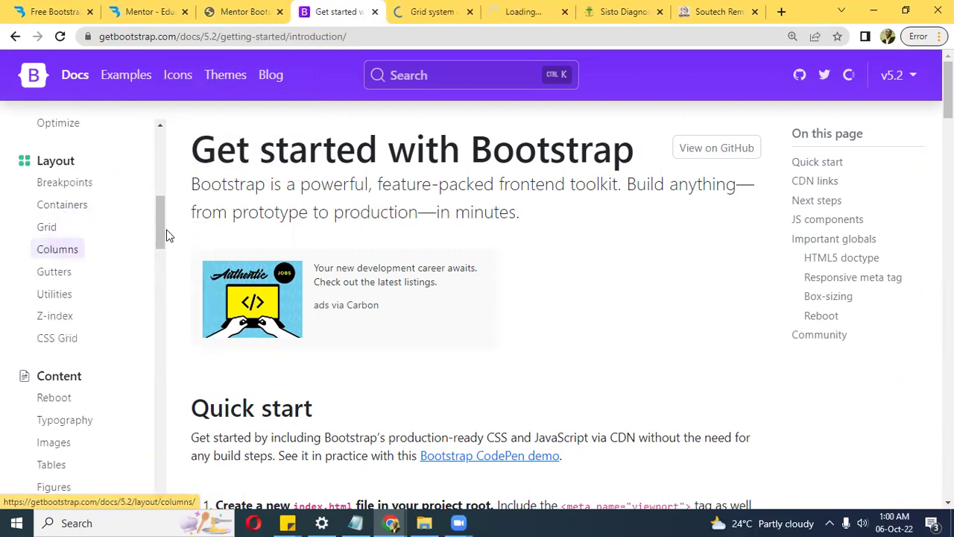
{"action": "left_click_drag", "start_coordinate": [159, 236], "coordinate": [164, 325]}
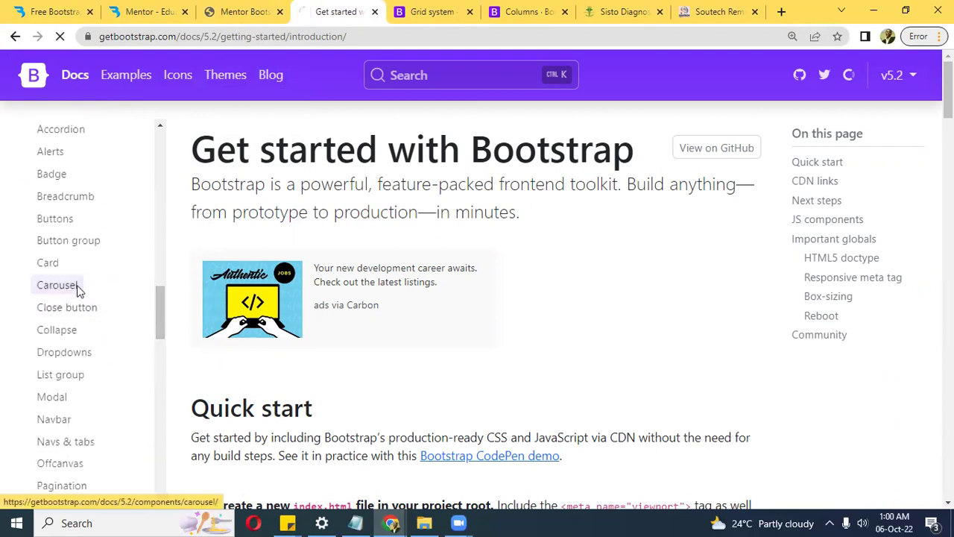
{"action": "left_click", "coordinate": [79, 289]}
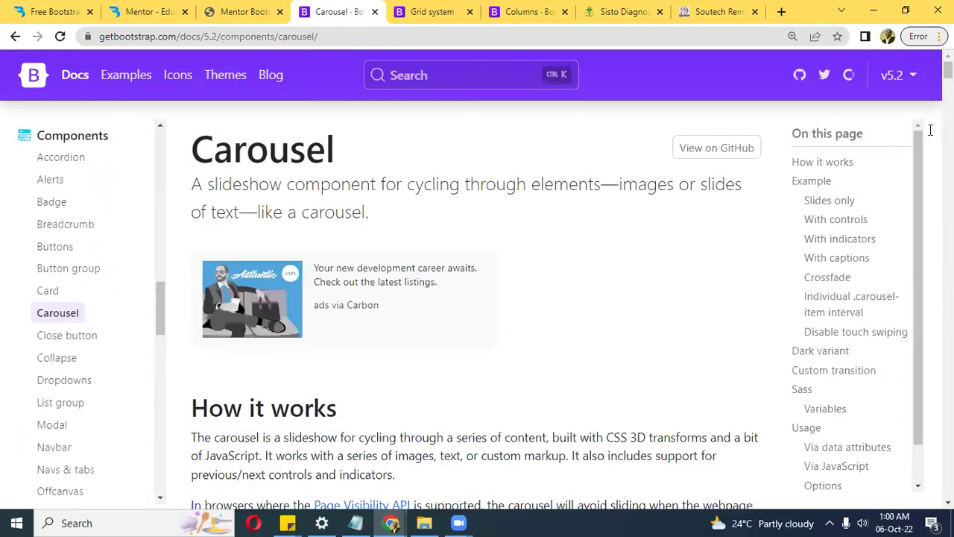
Scroll the Carousel slides examples, then open Navbar docs and scroll to its color schemes.
{"action": "key", "text": "Page_Down"}
{"action": "key", "text": "Page_Down"}
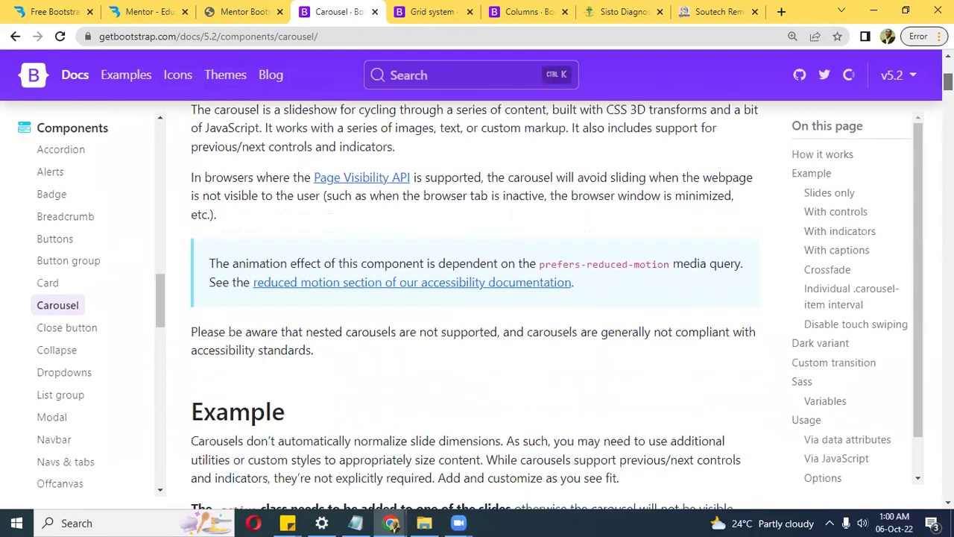
{"action": "key", "text": "Down"}
{"action": "key", "text": "Down"}
{"action": "key", "text": "Down"}
{"action": "key", "text": "Up"}
{"action": "key", "text": "Up"}
{"action": "key", "text": "Up"}
{"action": "key", "text": "Up"}
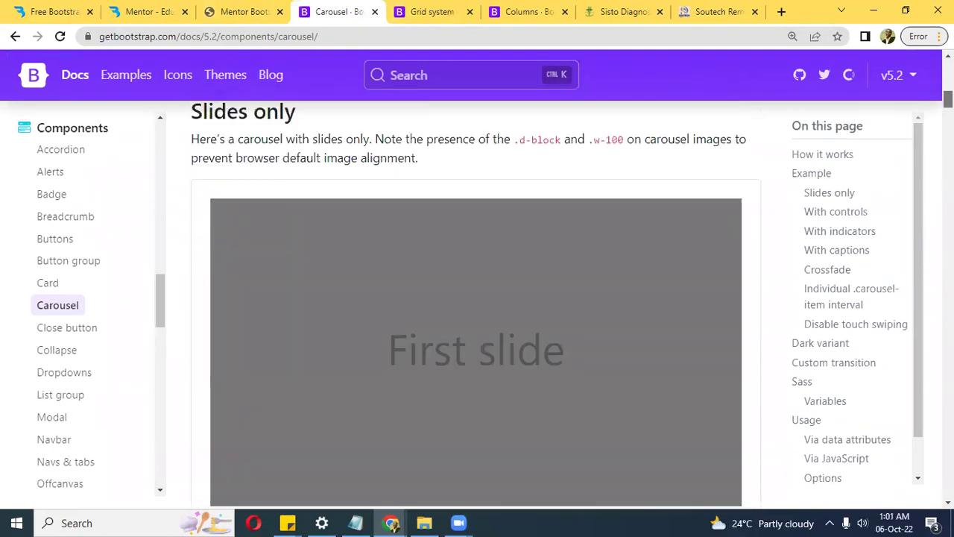
{"action": "key", "text": "Down"}
{"action": "key", "text": "Down"}
{"action": "key", "text": "Down"}
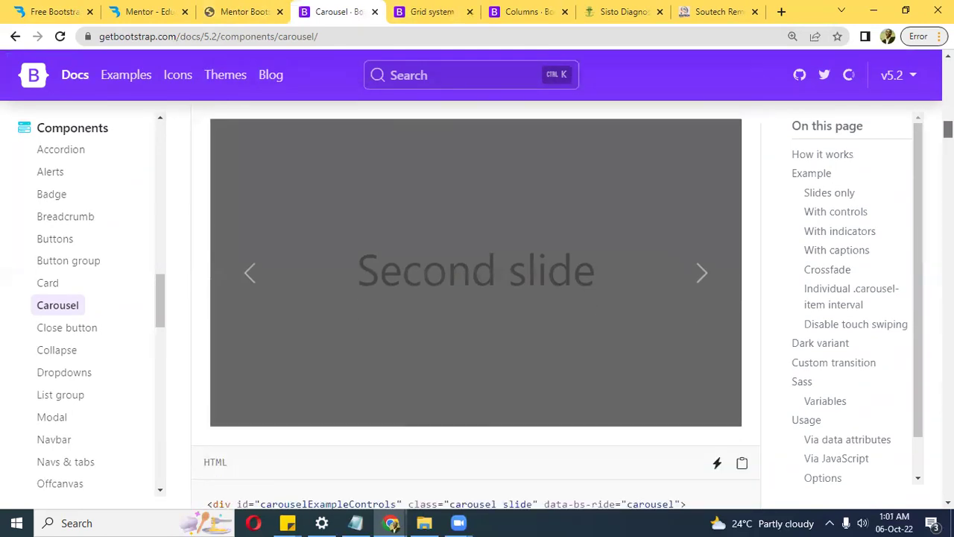
{"action": "key", "text": "Down"}
{"action": "key", "text": "Down"}
{"action": "key", "text": "Down"}
{"action": "key", "text": "Down"}
{"action": "key", "text": "Up"}
{"action": "key", "text": "Up"}
{"action": "key", "text": "Up"}
{"action": "key", "text": "Up"}
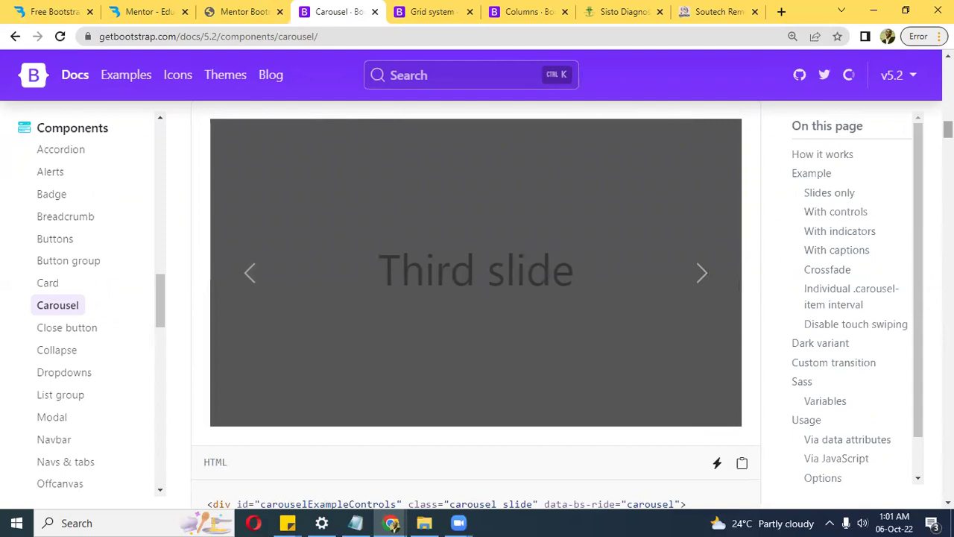
{"action": "left_click", "coordinate": [69, 441]}
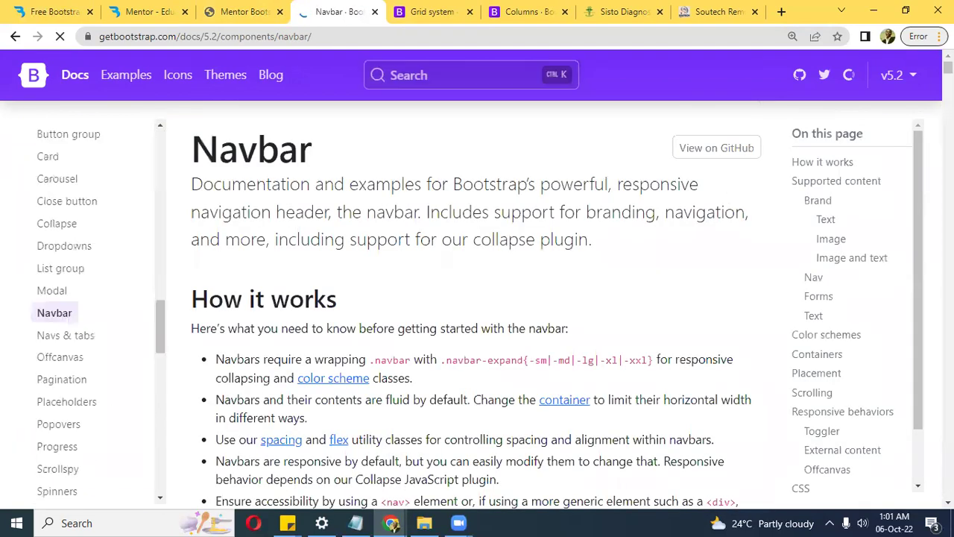
{"action": "left_click_drag", "start_coordinate": [947, 155], "coordinate": [947, 234]}
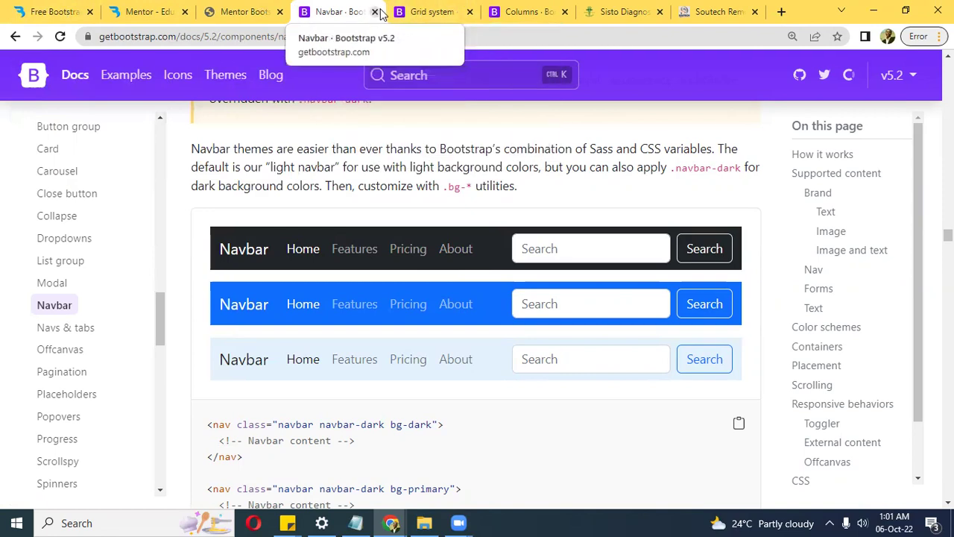
Close the Grid system, Columns, Sisto Diagnostics and Soutech tabs, then return to the Navbar docs tab.
{"action": "left_click", "coordinate": [457, 12]}
{"action": "left_click", "coordinate": [469, 12]}
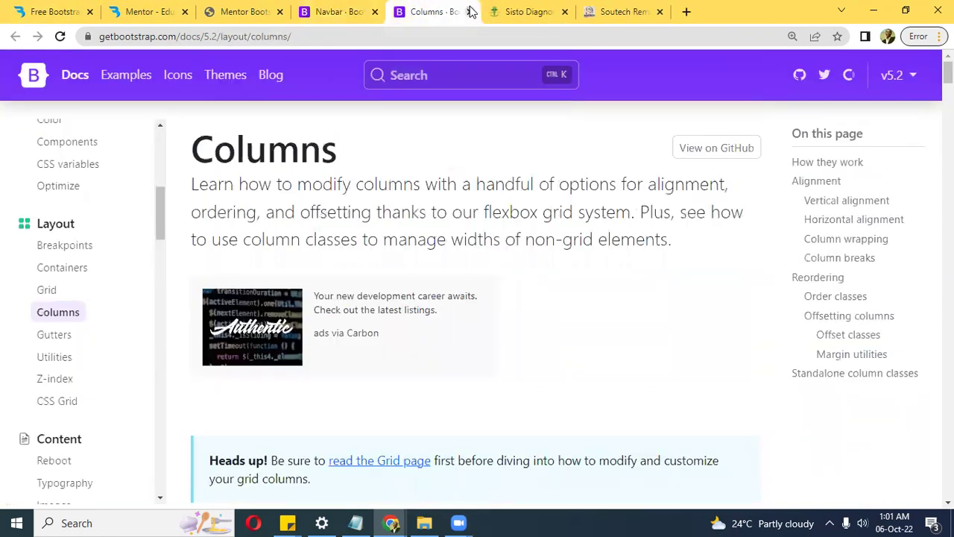
{"action": "left_click", "coordinate": [469, 12]}
{"action": "left_click", "coordinate": [470, 11]}
{"action": "left_click", "coordinate": [470, 11]}
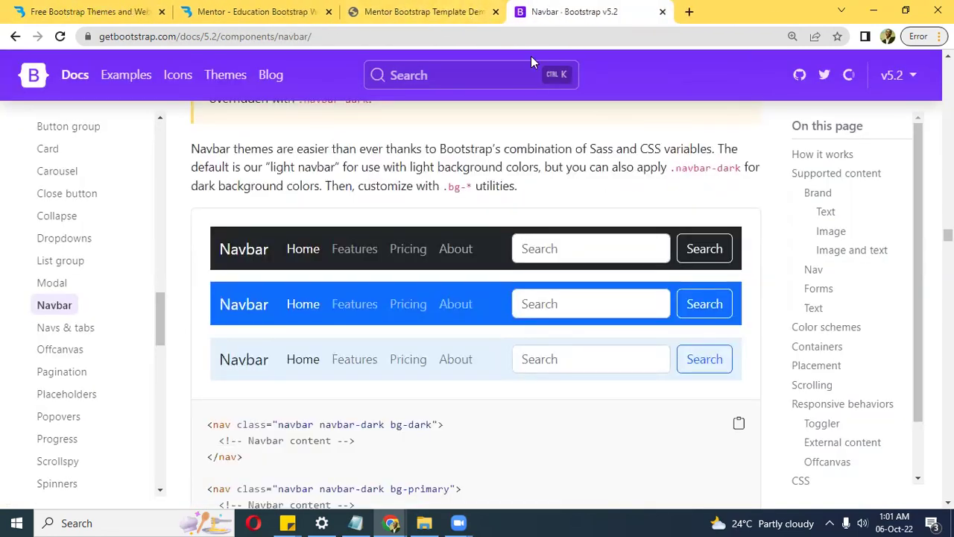
{"action": "left_click", "coordinate": [105, 6]}
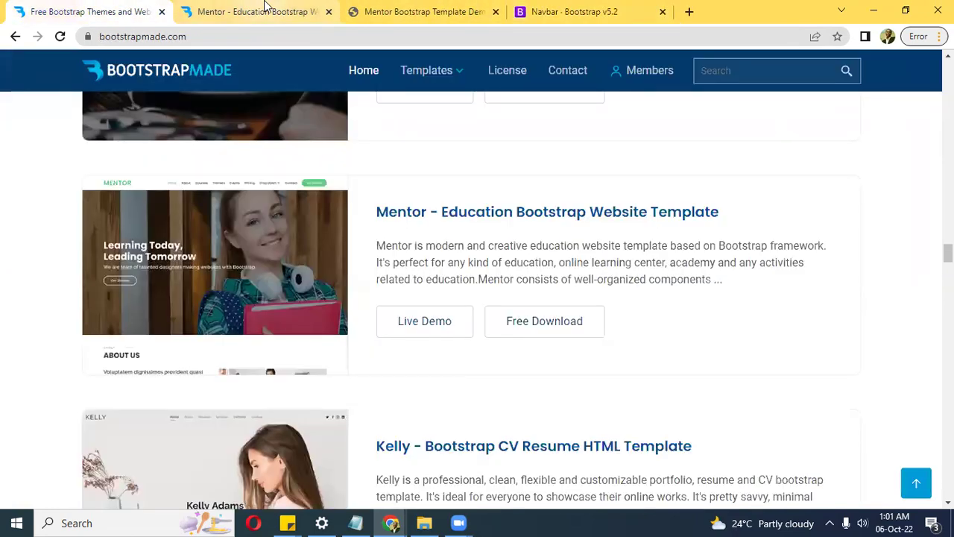
{"action": "left_click", "coordinate": [593, 9]}
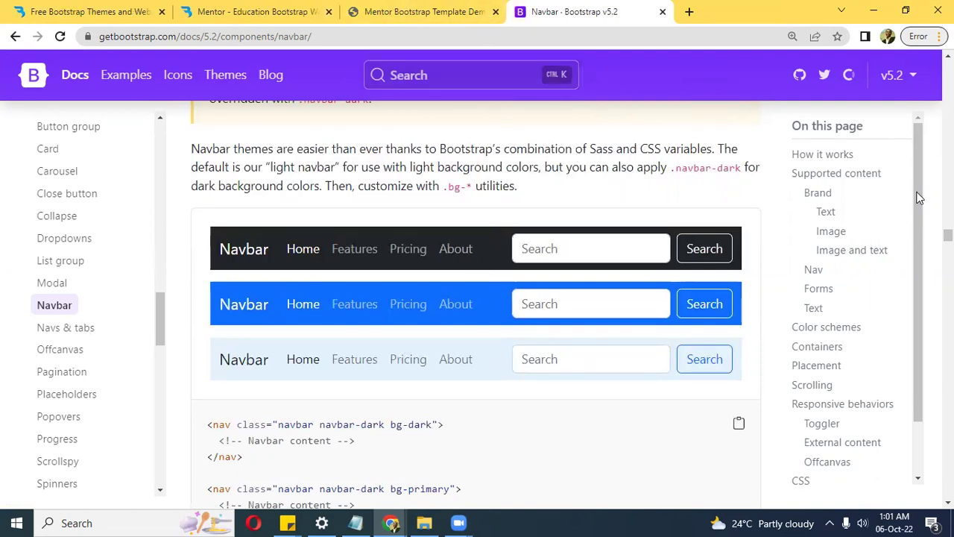
Launch Visual Studio Code by searching 'visual' in Windows search.
{"action": "left_click", "coordinate": [113, 522]}
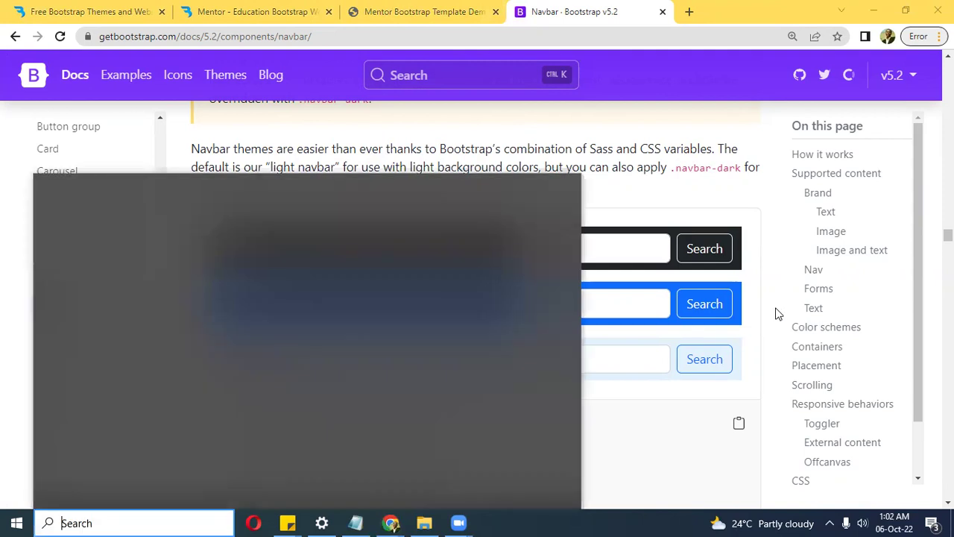
{"action": "left_click", "coordinate": [778, 313]}
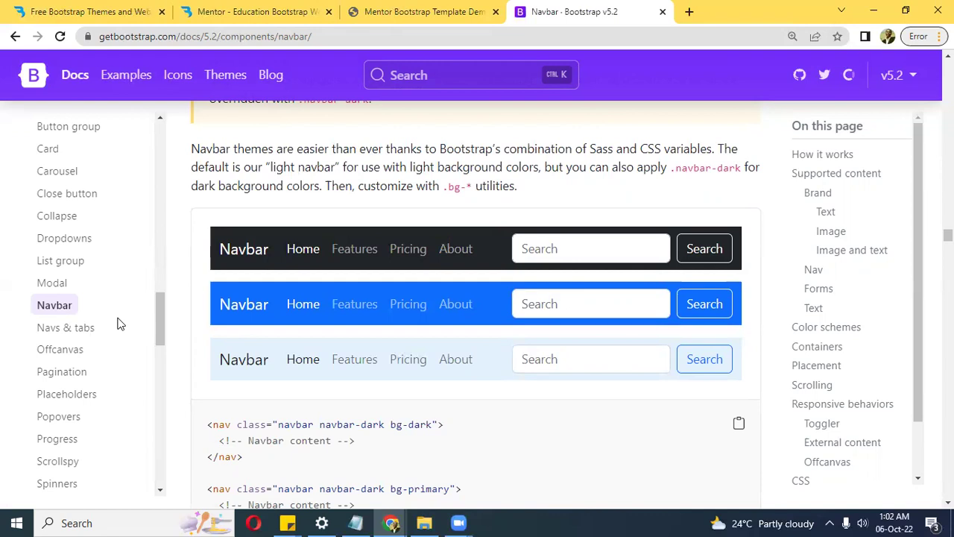
{"action": "left_click", "coordinate": [97, 522]}
{"action": "type", "text": "visual"}
{"action": "left_click", "coordinate": [147, 262]}
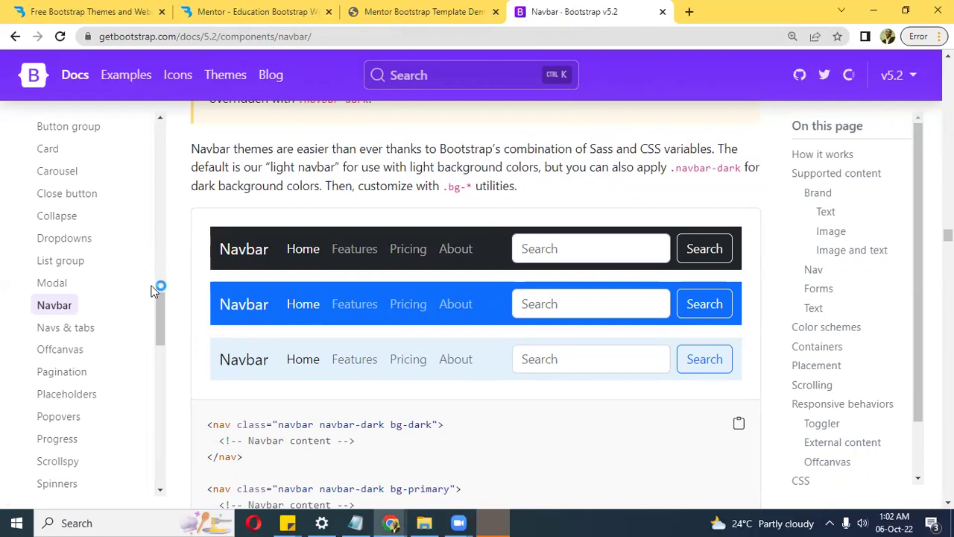
{"action": "left_click_drag", "start_coordinate": [155, 304], "coordinate": [159, 137]}
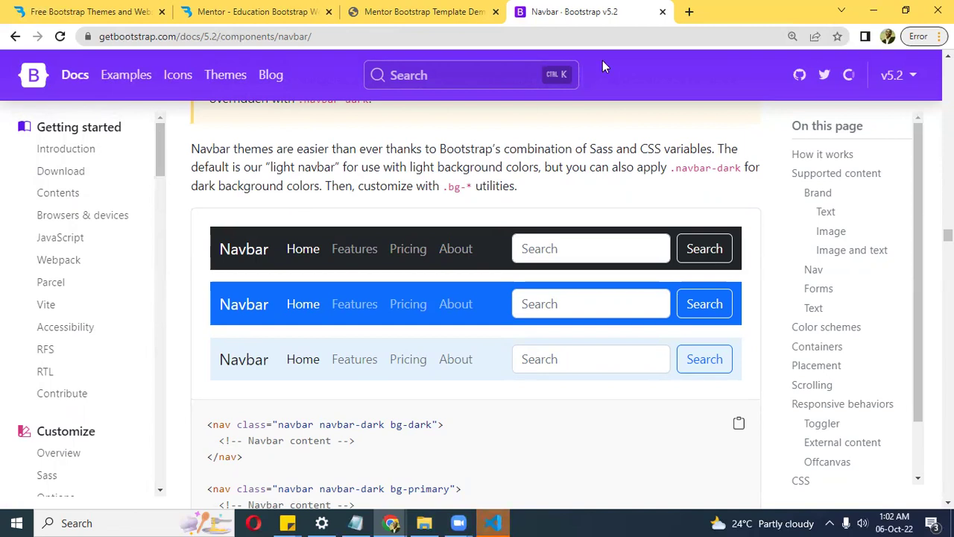
In a new tab, Google 'wireframe' and switch to image results.
{"action": "left_click", "coordinate": [689, 11]}
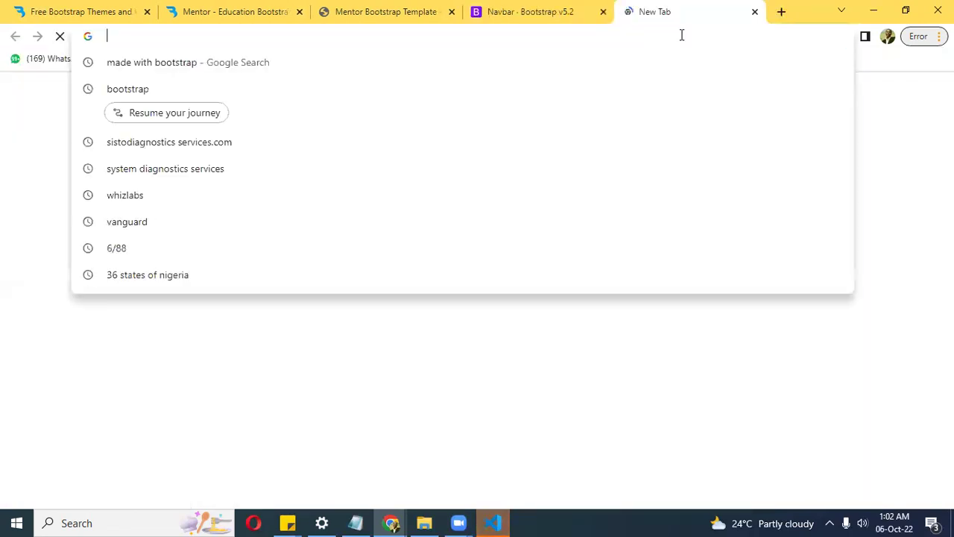
{"action": "type", "text": "wireframe"}
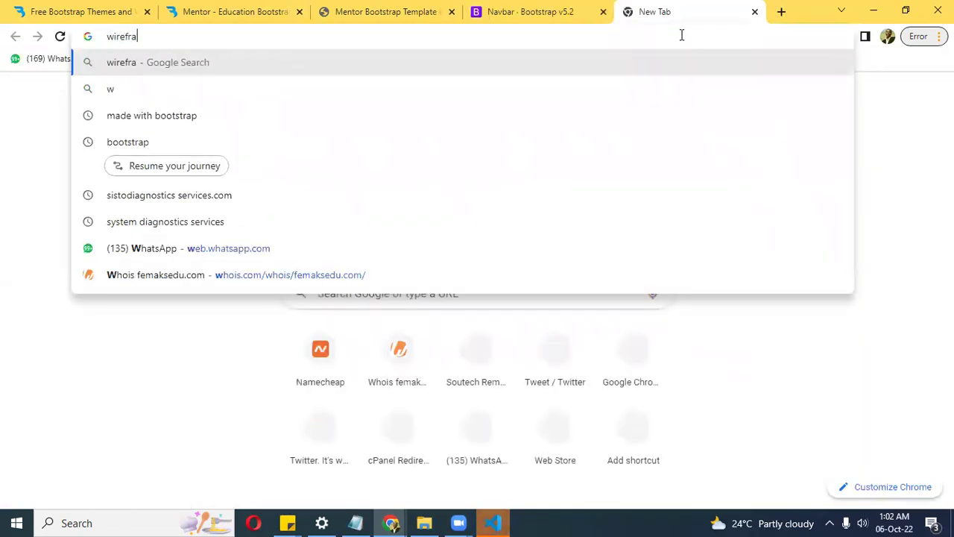
{"action": "key", "text": "Return"}
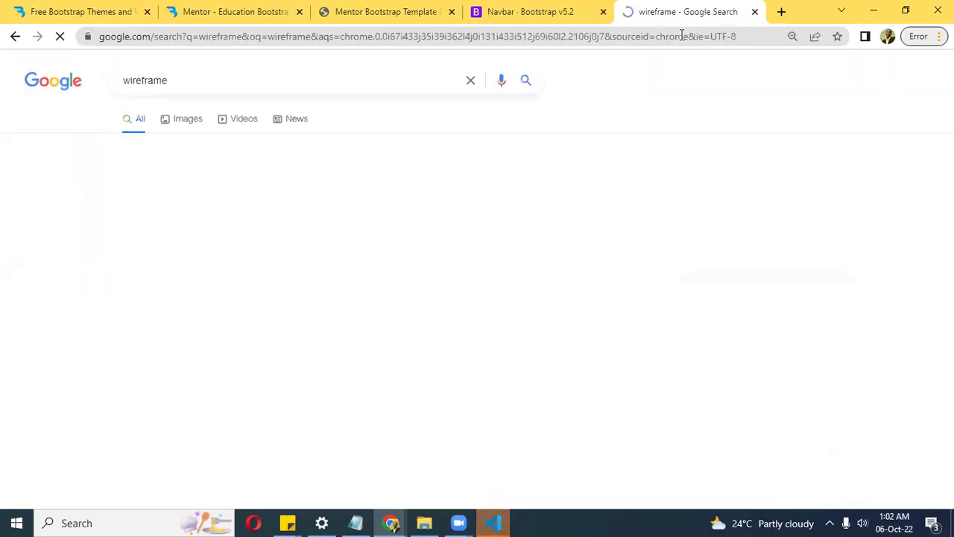
{"action": "left_click", "coordinate": [189, 122]}
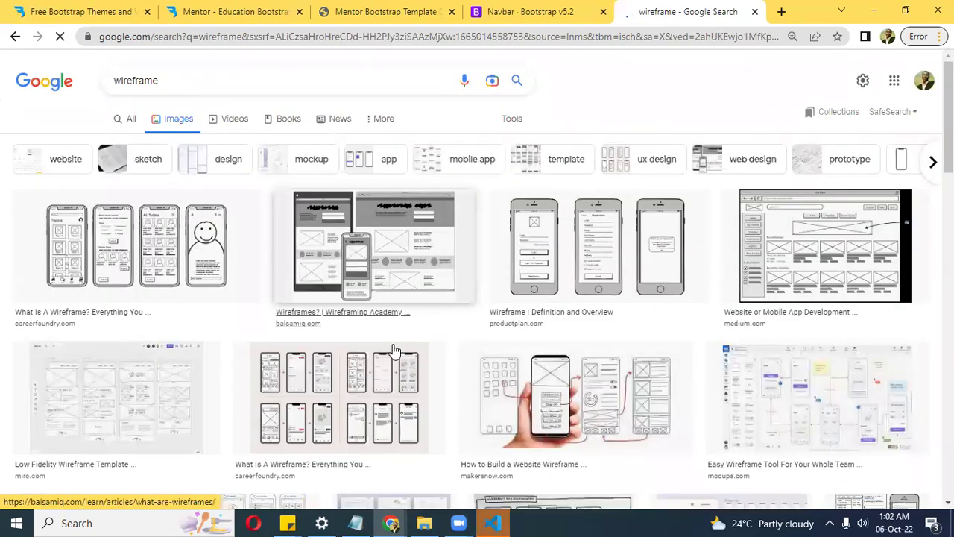
Browse the wireframe images, preview the Lucidchart diagram, then close the search tab.
{"action": "scroll", "coordinate": [478, 298], "scroll_direction": "down", "scroll_amount": 3}
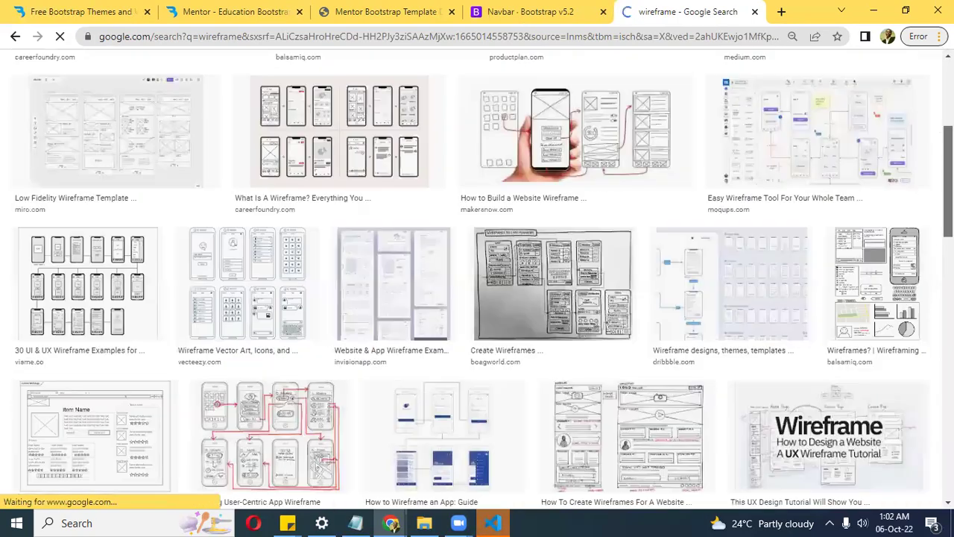
{"action": "scroll", "coordinate": [478, 298], "scroll_direction": "down", "scroll_amount": 4}
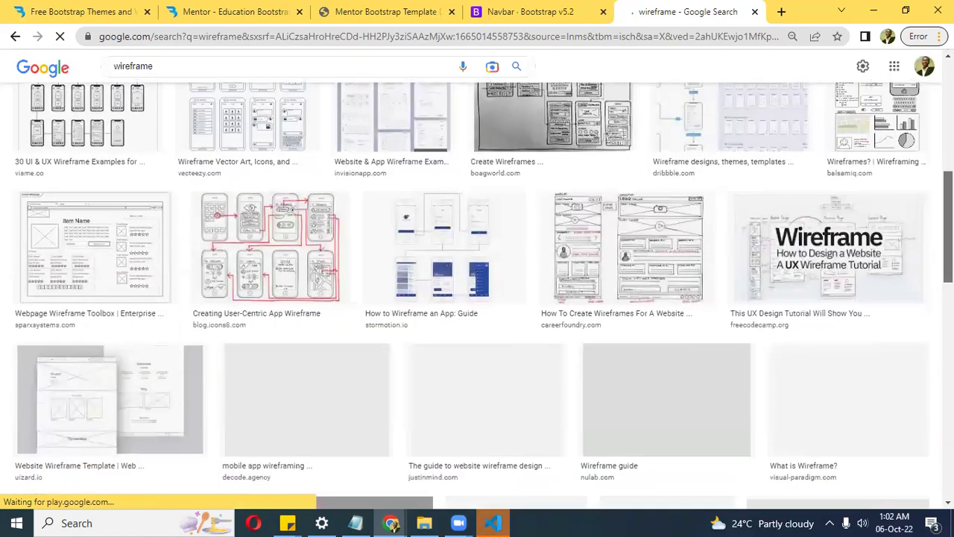
{"action": "scroll", "coordinate": [477, 298], "scroll_direction": "down", "scroll_amount": 1}
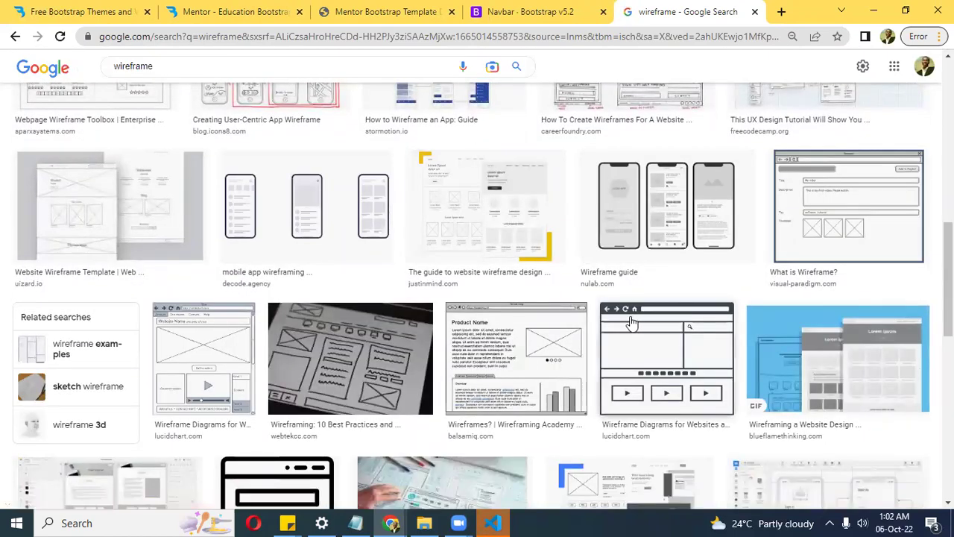
{"action": "left_click", "coordinate": [666, 355]}
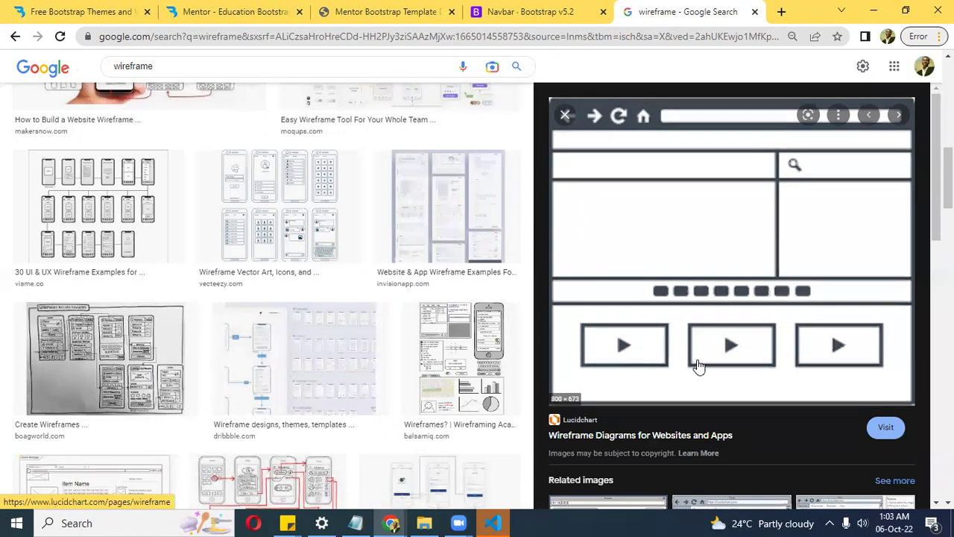
{"action": "scroll", "coordinate": [265, 298], "scroll_direction": "down", "scroll_amount": 15}
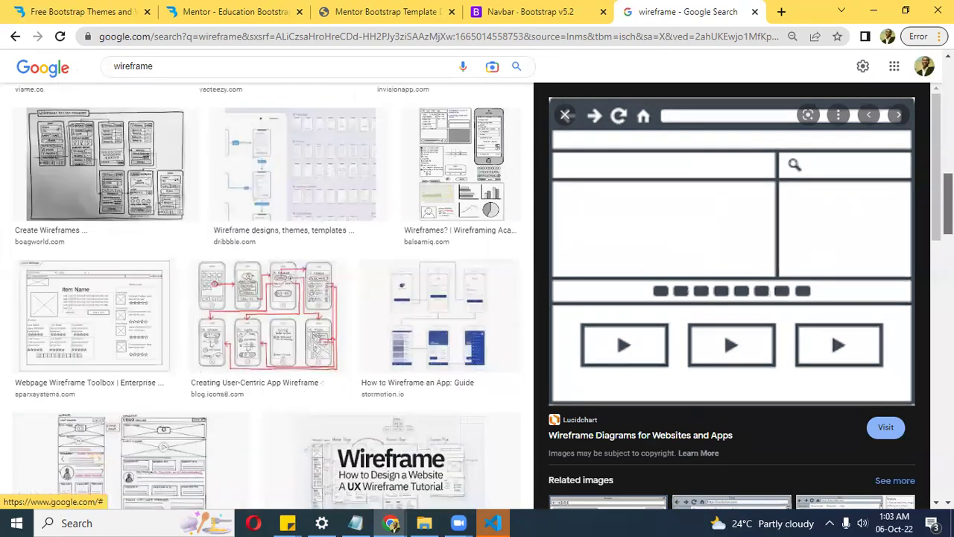
{"action": "scroll", "coordinate": [267, 298], "scroll_direction": "down", "scroll_amount": 5}
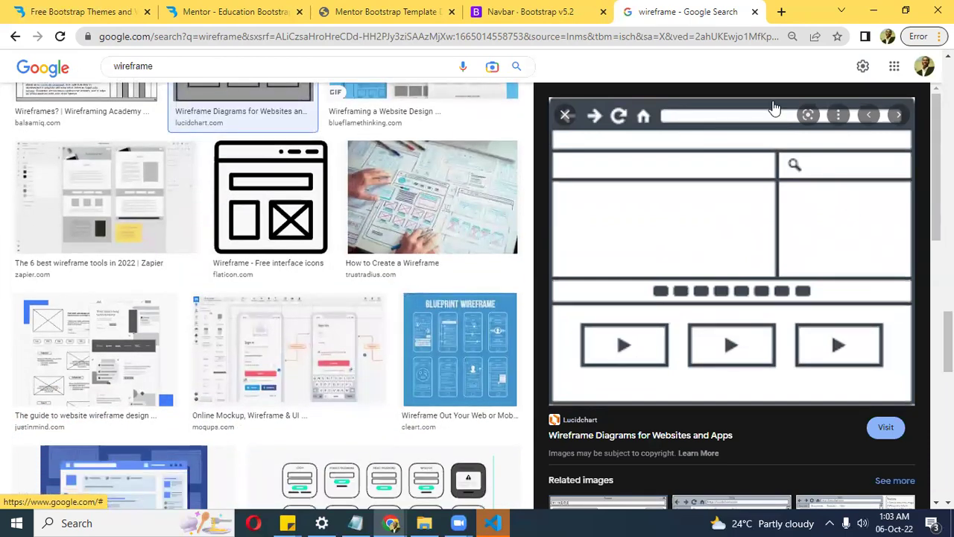
{"action": "left_click", "coordinate": [754, 12]}
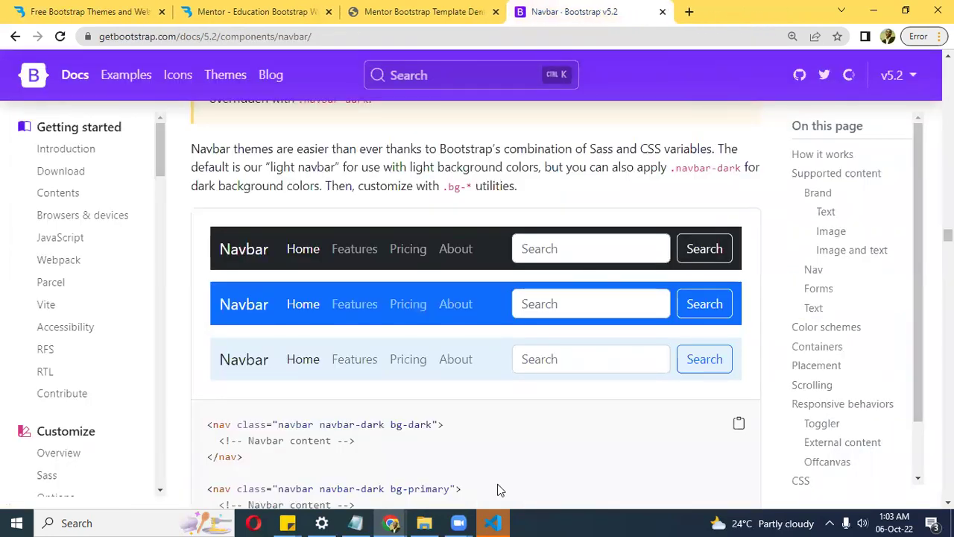
From VS Code's Get Started page, create a new file named index.html.
{"action": "left_click", "coordinate": [494, 523]}
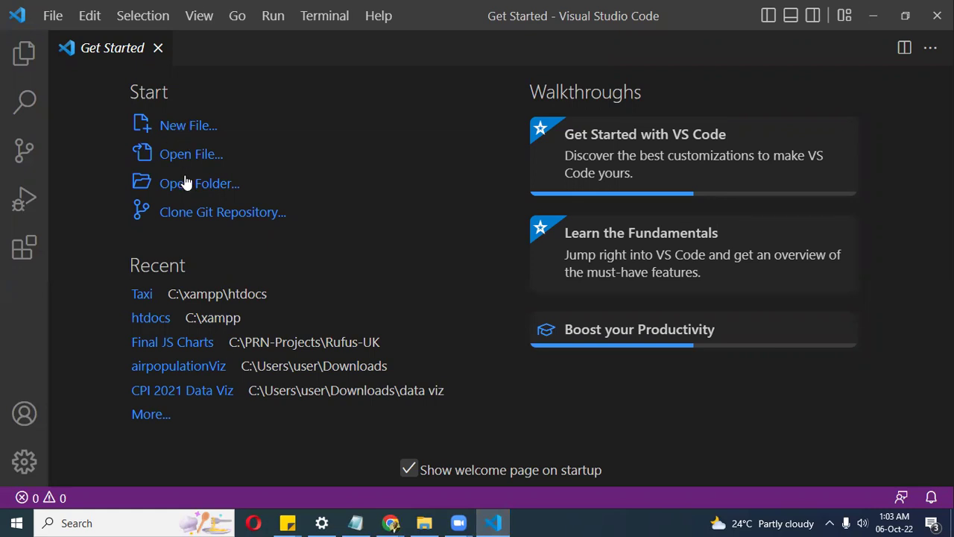
{"action": "left_click", "coordinate": [187, 127]}
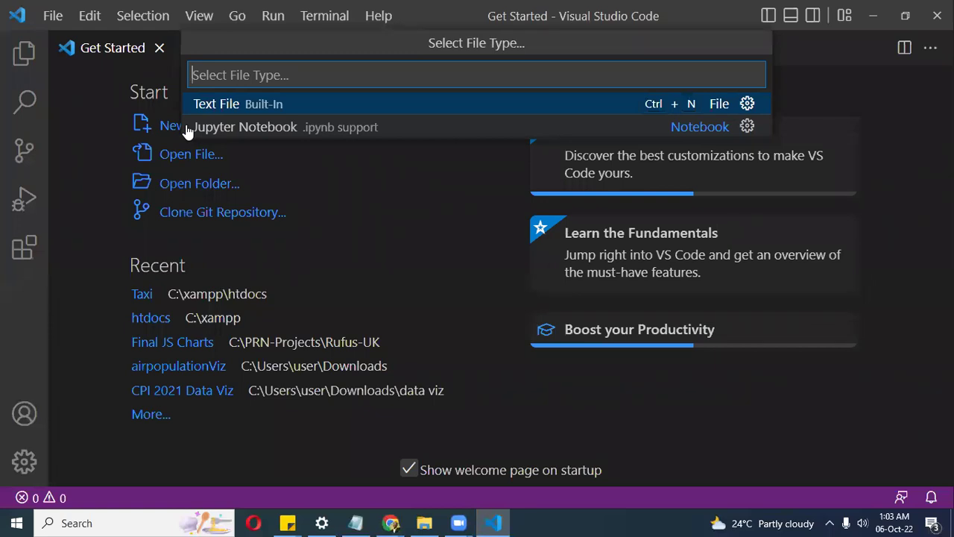
{"action": "type", "text": "boostrap"}
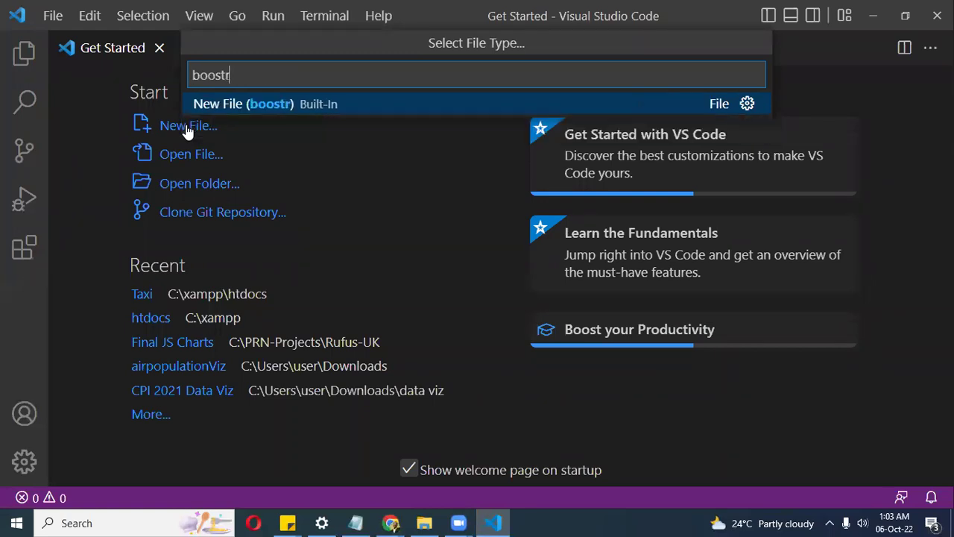
{"action": "key", "text": "BackSpace"}
{"action": "key", "text": "BackSpace"}
{"action": "key", "text": "BackSpace"}
{"action": "key", "text": "BackSpace"}
{"action": "key", "text": "BackSpace"}
{"action": "key", "text": "BackSpace"}
{"action": "key", "text": "BackSpace"}
{"action": "key", "text": "BackSpace"}
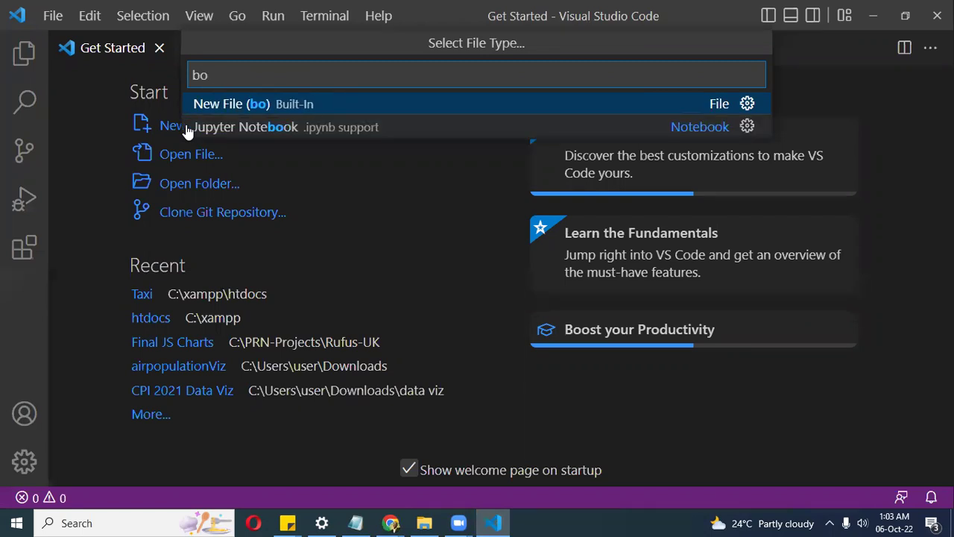
{"action": "type", "text": "index.h"}
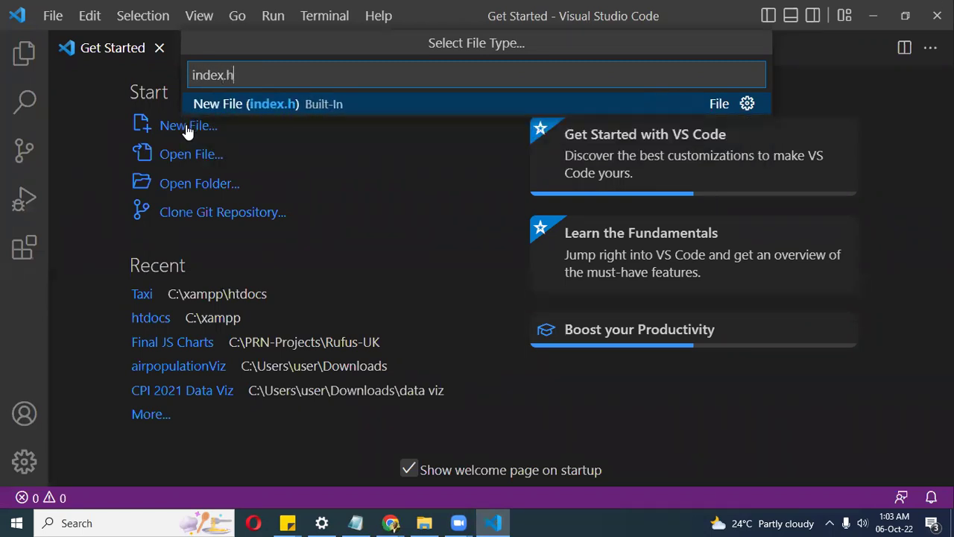
{"action": "key", "text": "BackSpace"}
{"action": "key", "text": "BackSpace"}
{"action": "type", "text": "."}
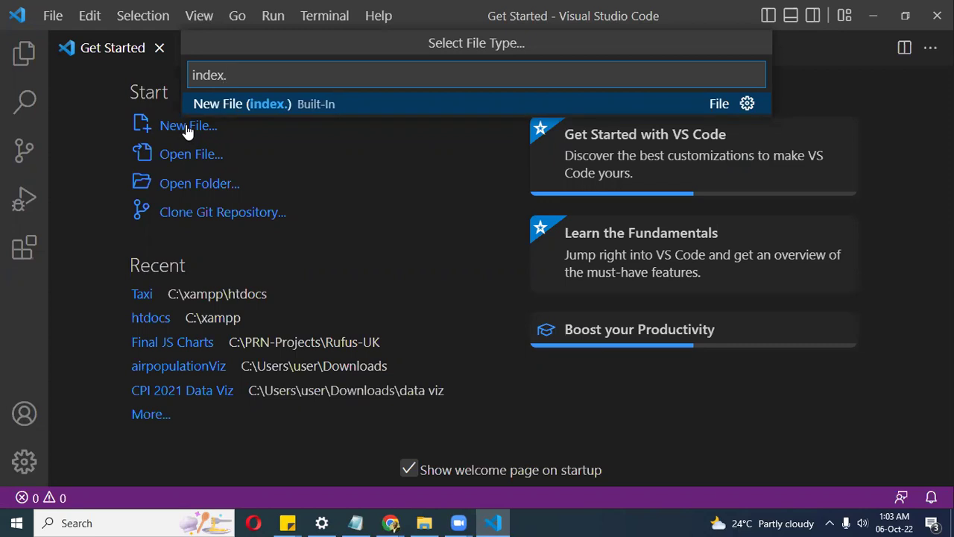
{"action": "type", "text": "html"}
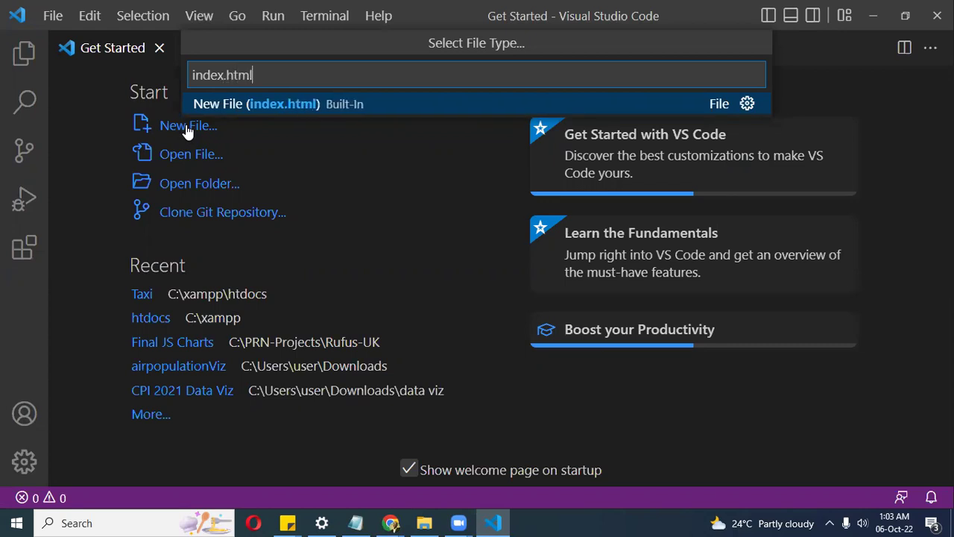
{"action": "key", "text": "ctrl+a"}
{"action": "key", "text": "BackSpace"}
{"action": "key", "text": "Escape"}
In the Create File dialog, make a new folder named BOOSTRAP on the Desktop.
{"action": "left_click", "coordinate": [186, 124]}
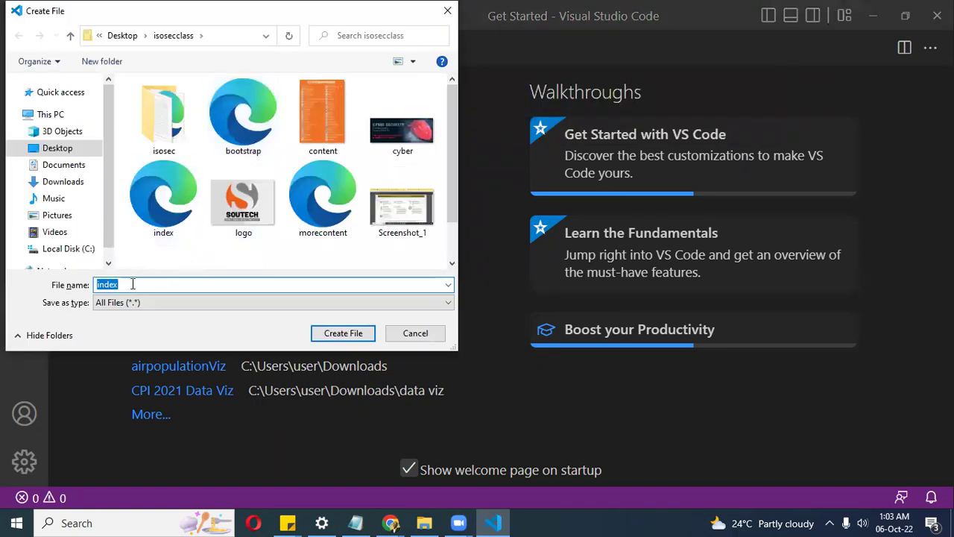
{"action": "left_click", "coordinate": [139, 302]}
{"action": "left_click", "coordinate": [139, 302]}
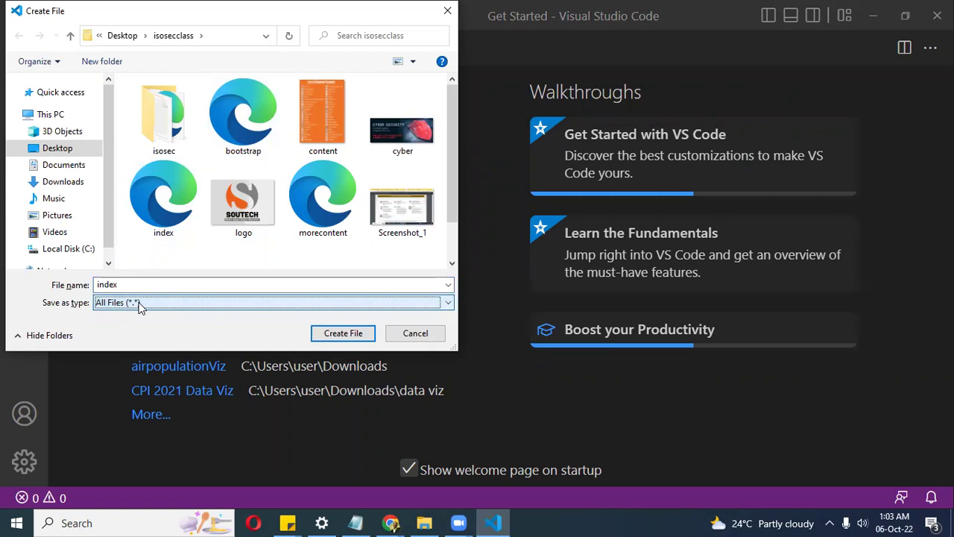
{"action": "left_click", "coordinate": [65, 150]}
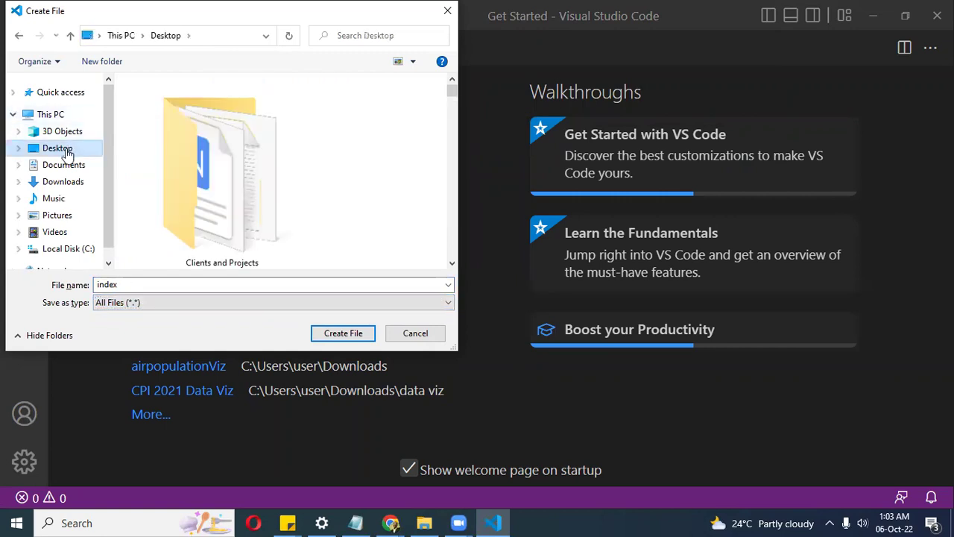
{"action": "left_click", "coordinate": [117, 61]}
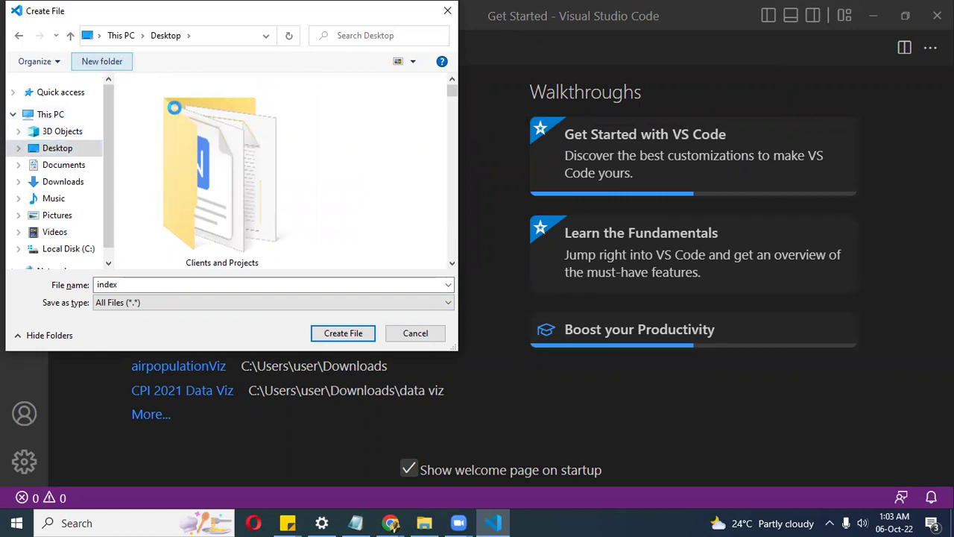
{"action": "type", "text": "BOOSTRAP"}
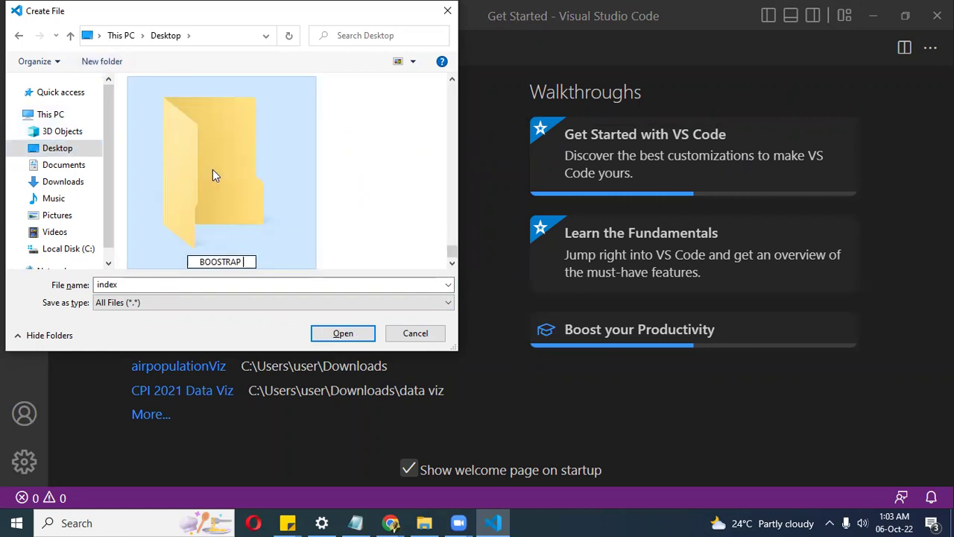
{"action": "key", "text": "Return"}
Open the BOOSTRAP folder, cancel the save, and restart New File.
{"action": "double_click", "coordinate": [213, 175]}
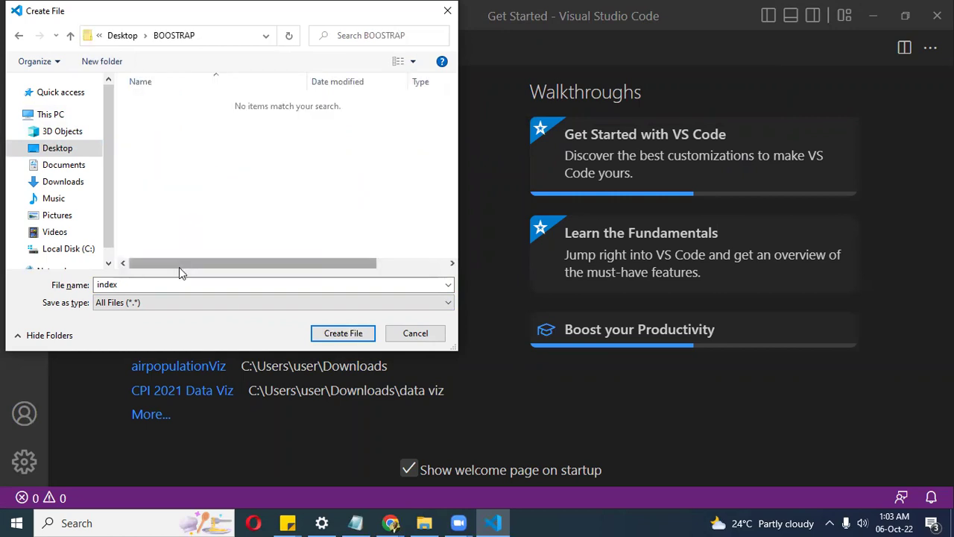
{"action": "left_click", "coordinate": [171, 306]}
{"action": "left_click", "coordinate": [171, 306]}
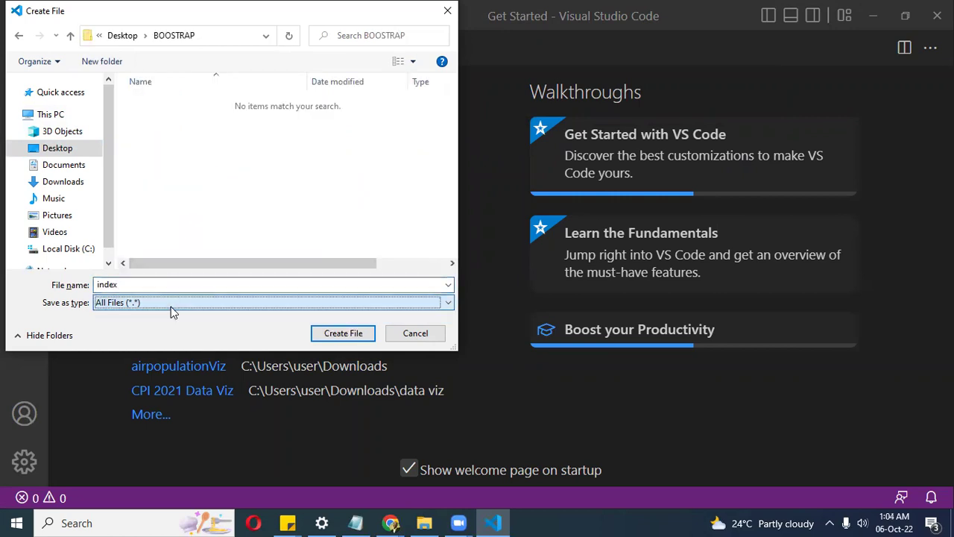
{"action": "left_click", "coordinate": [448, 12]}
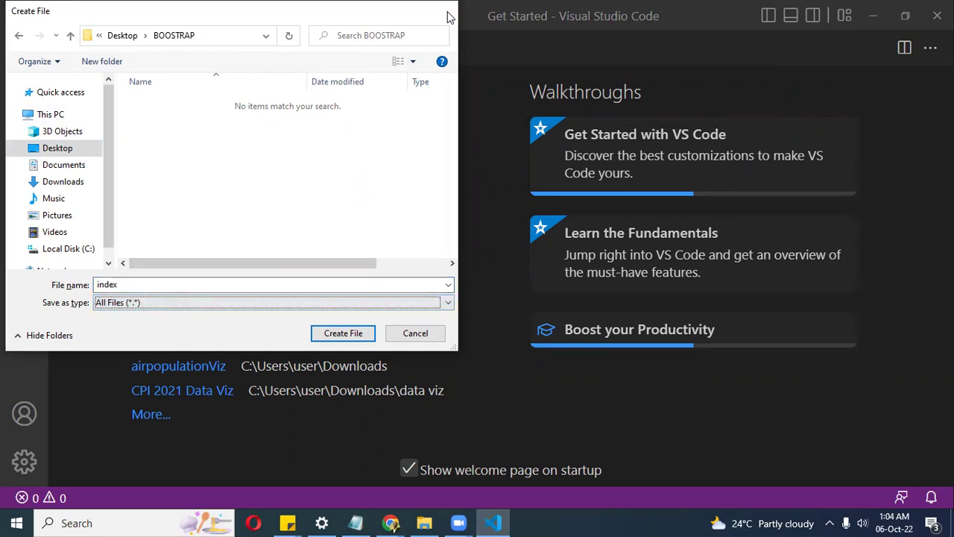
{"action": "left_click", "coordinate": [195, 125]}
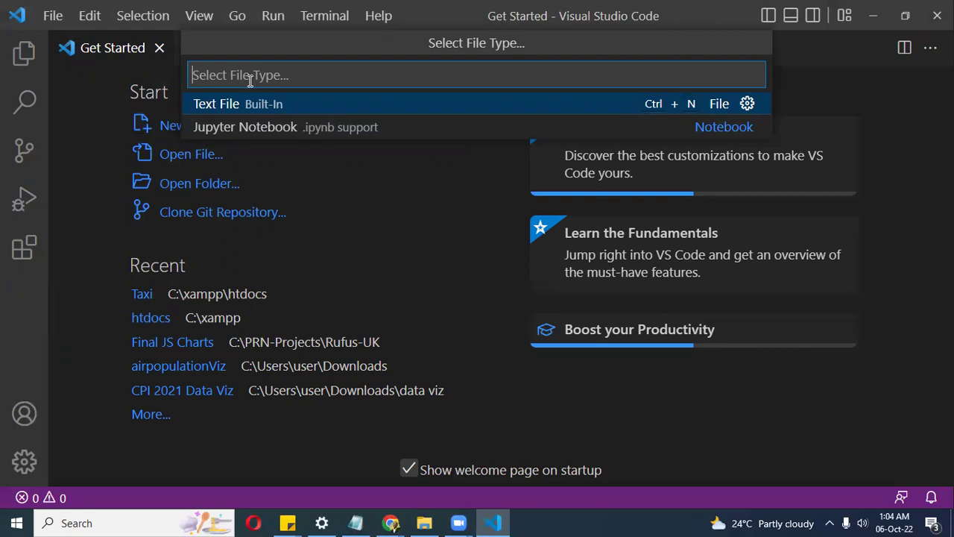
Choose New File (HTML) and browse to the Desktop's BOOSTRAP folder.
{"action": "type", "text": "HTML"}
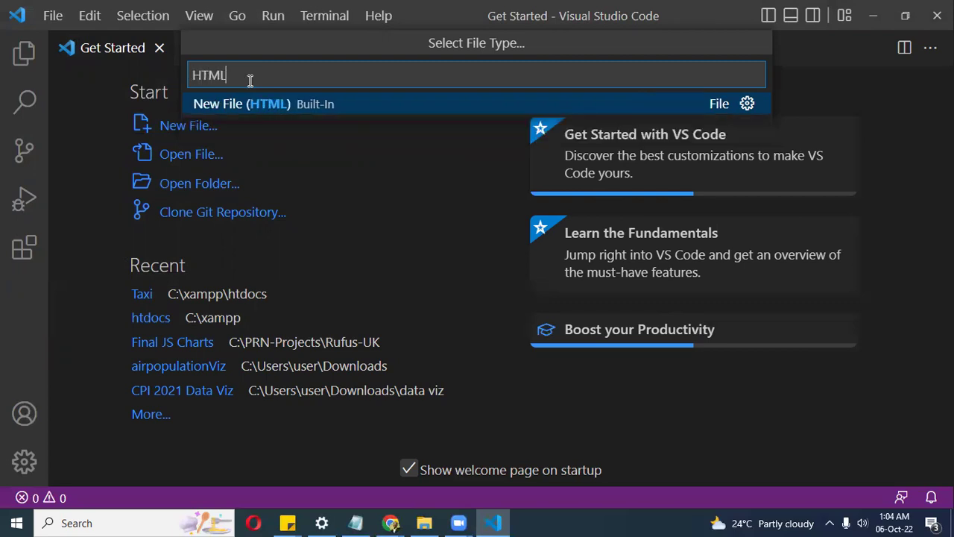
{"action": "left_click", "coordinate": [256, 100]}
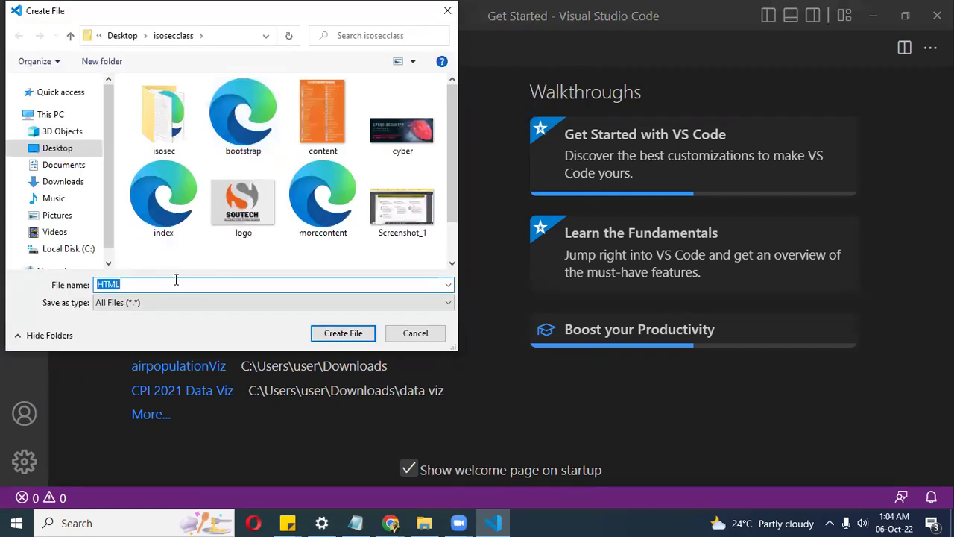
{"action": "left_click", "coordinate": [65, 148]}
{"action": "double_click", "coordinate": [226, 182]}
{"action": "double_click", "coordinate": [162, 283]}
Create the file named boostrap with All Files type inside BOOSTRAP.
{"action": "type", "text": "boostrap"}
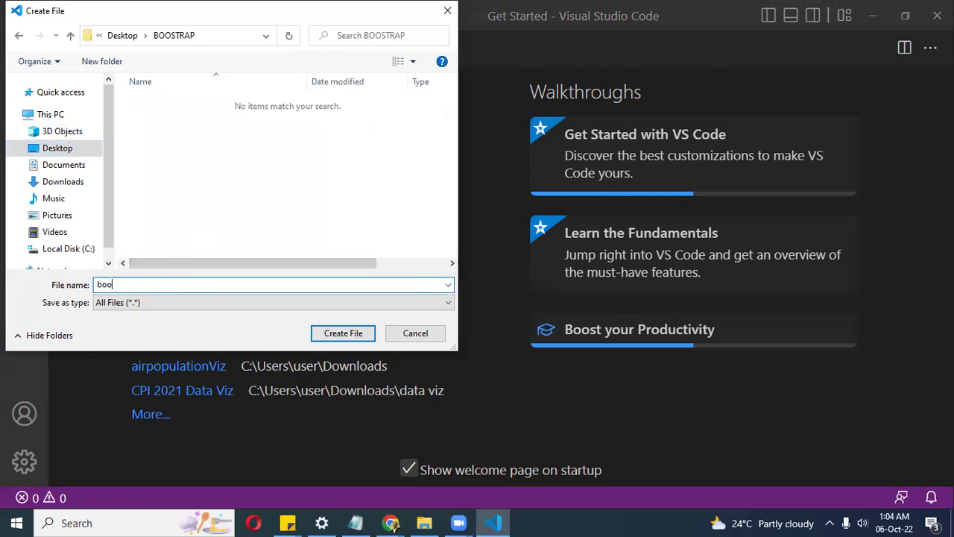
{"action": "left_click", "coordinate": [185, 305]}
{"action": "left_click", "coordinate": [185, 306]}
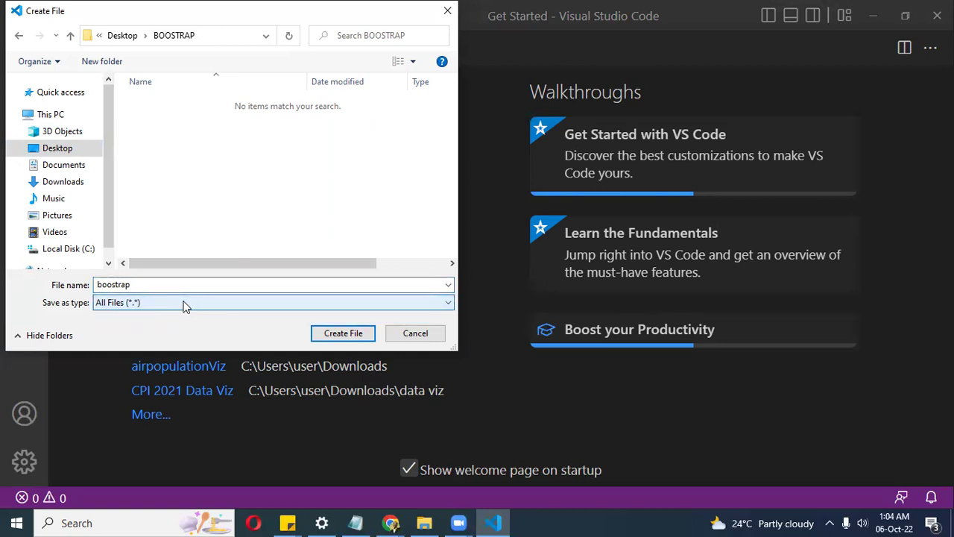
{"action": "left_click", "coordinate": [324, 332]}
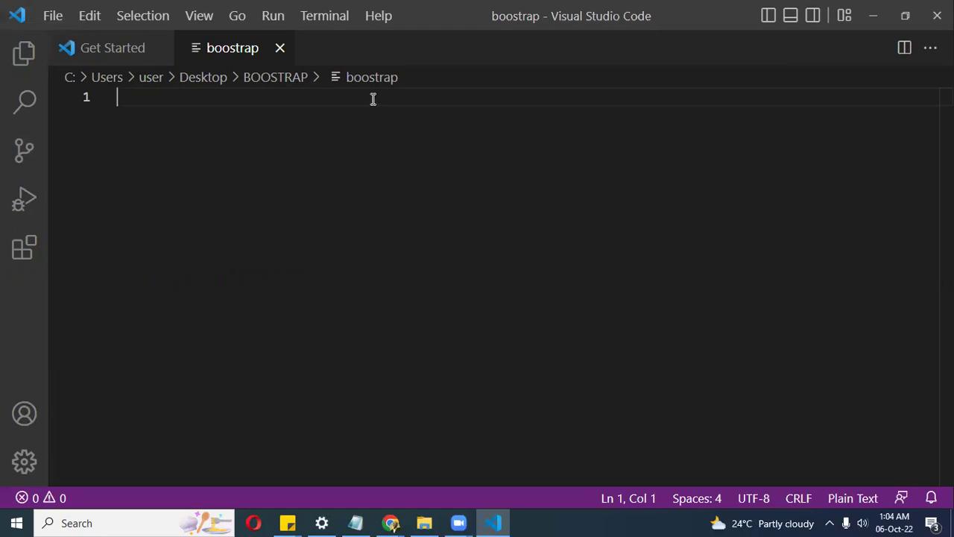
{"action": "left_click", "coordinate": [89, 16]}
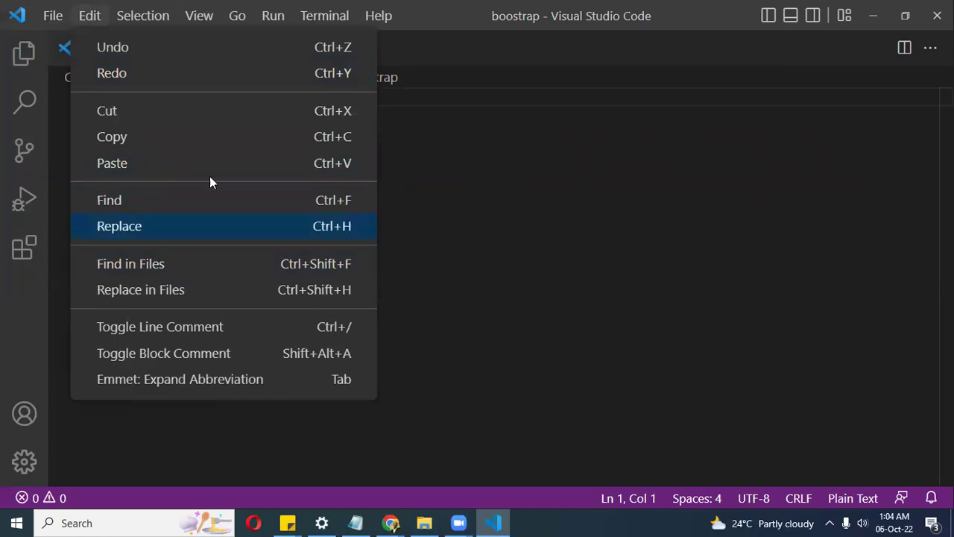
{"action": "left_click", "coordinate": [532, 212]}
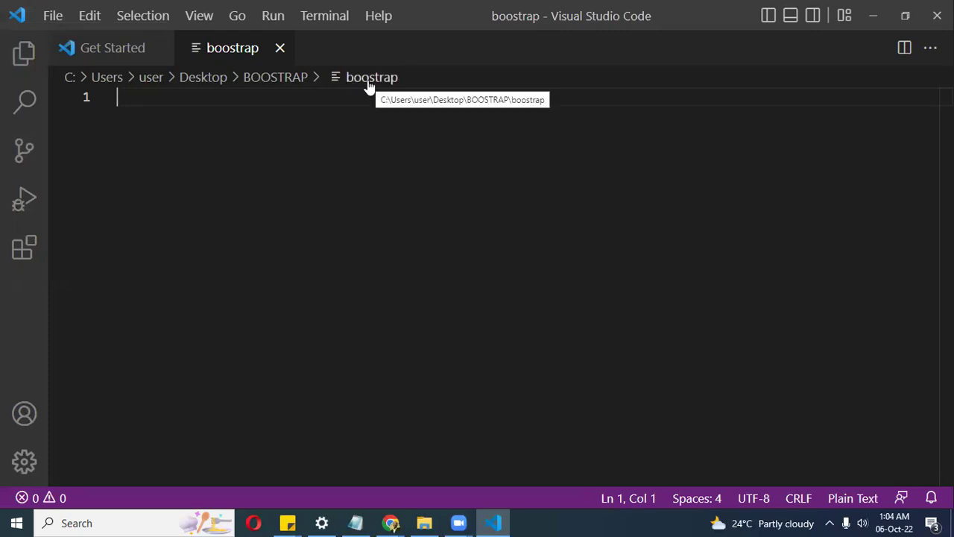
{"action": "left_click", "coordinate": [279, 48]}
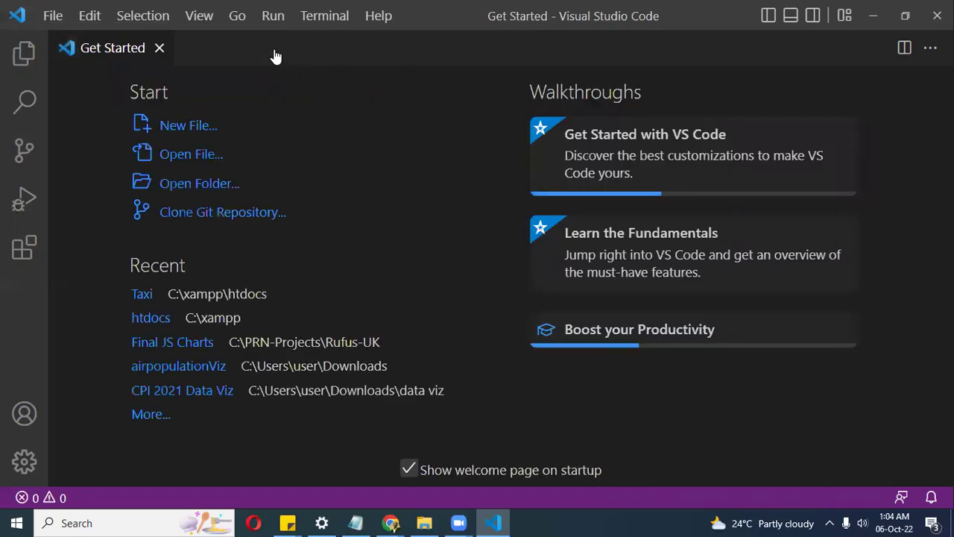
{"action": "left_click", "coordinate": [209, 125]}
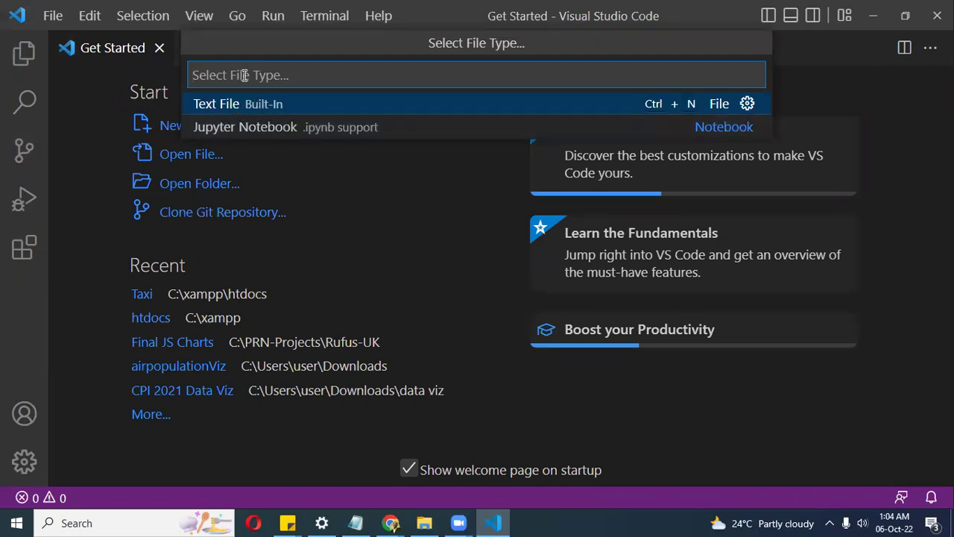
{"action": "type", "text": "html"}
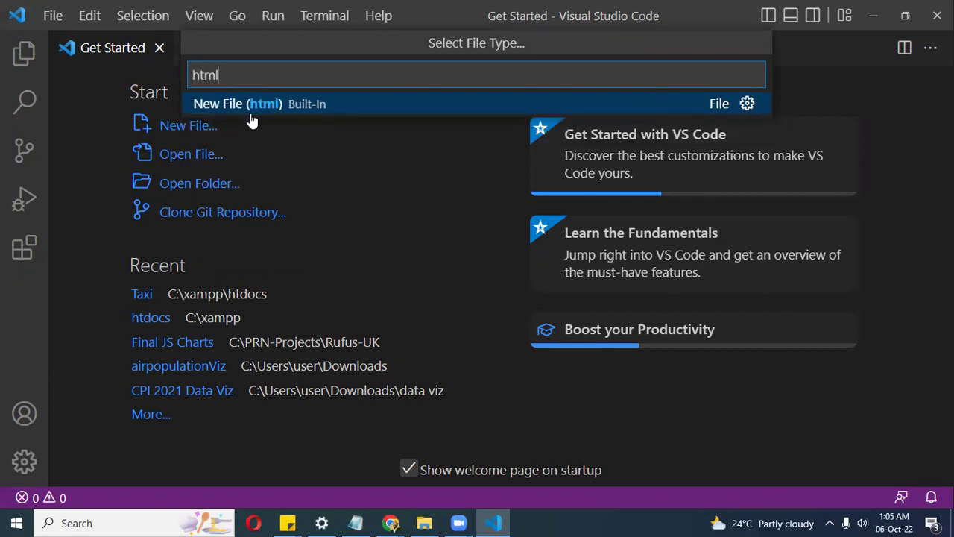
{"action": "left_click", "coordinate": [251, 112]}
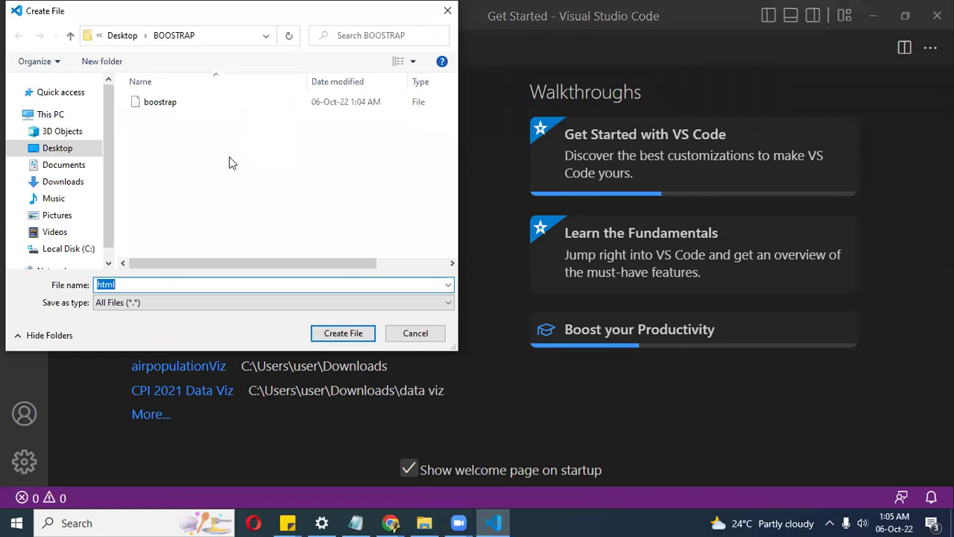
{"action": "left_click", "coordinate": [204, 302]}
{"action": "left_click", "coordinate": [205, 302]}
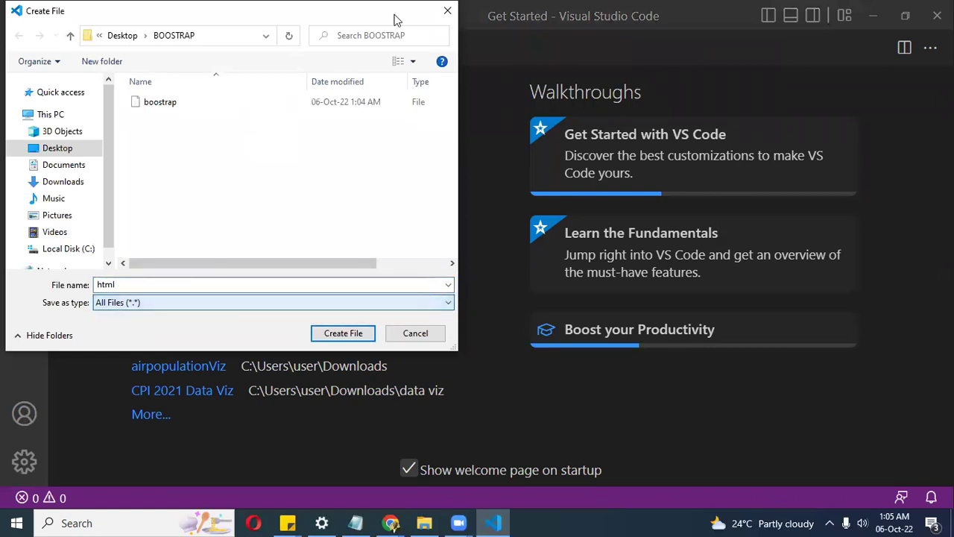
{"action": "left_click", "coordinate": [448, 10]}
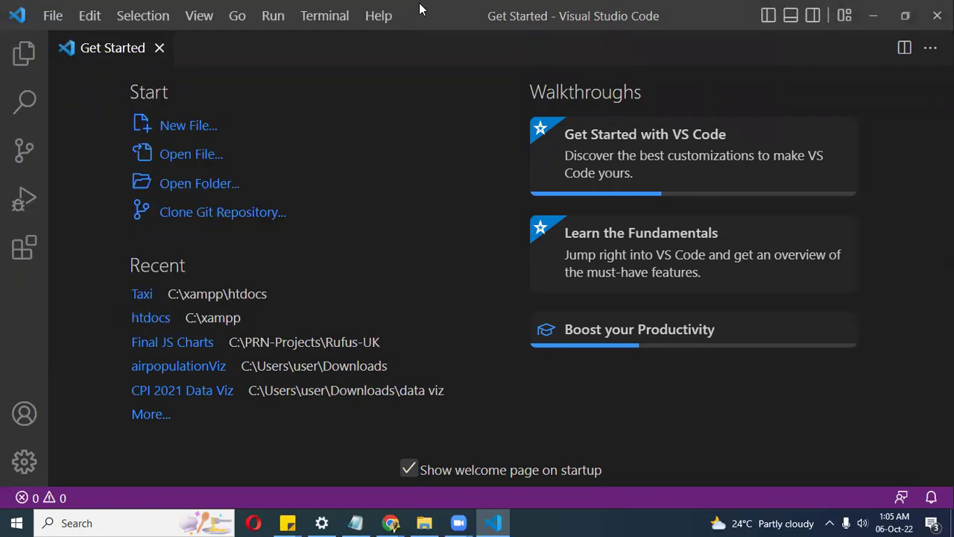
{"action": "left_click_drag", "start_coordinate": [419, 9], "coordinate": [401, 30]}
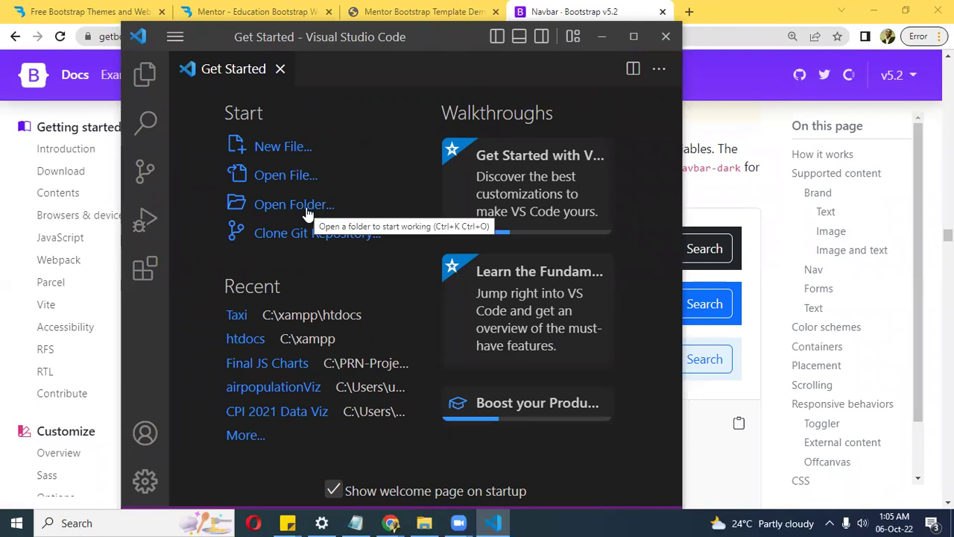
{"action": "left_click", "coordinate": [633, 38]}
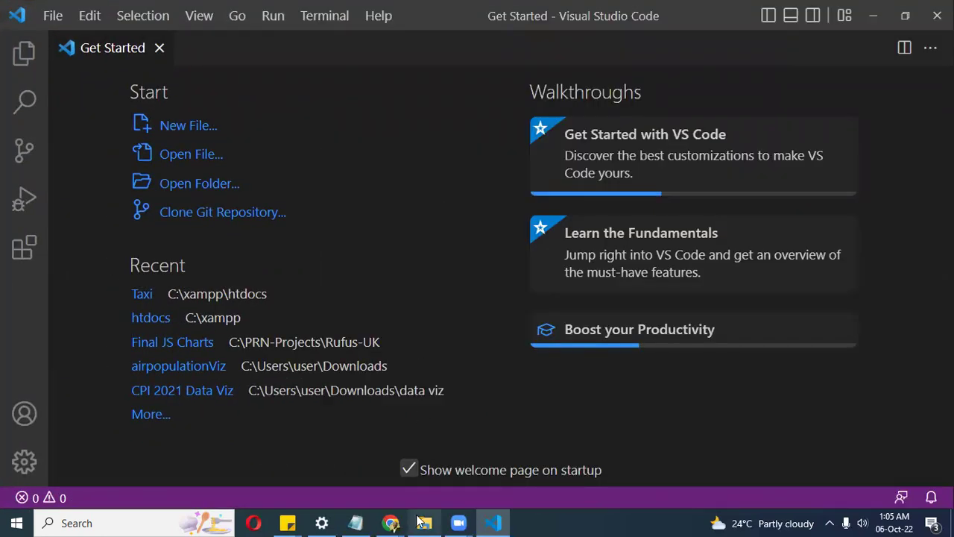
In File Explorer, rename Desktop > BOOSTRAP > boostrap to boostrap.html, then return to VS Code.
{"action": "left_click", "coordinate": [422, 522]}
{"action": "left_click", "coordinate": [54, 202]}
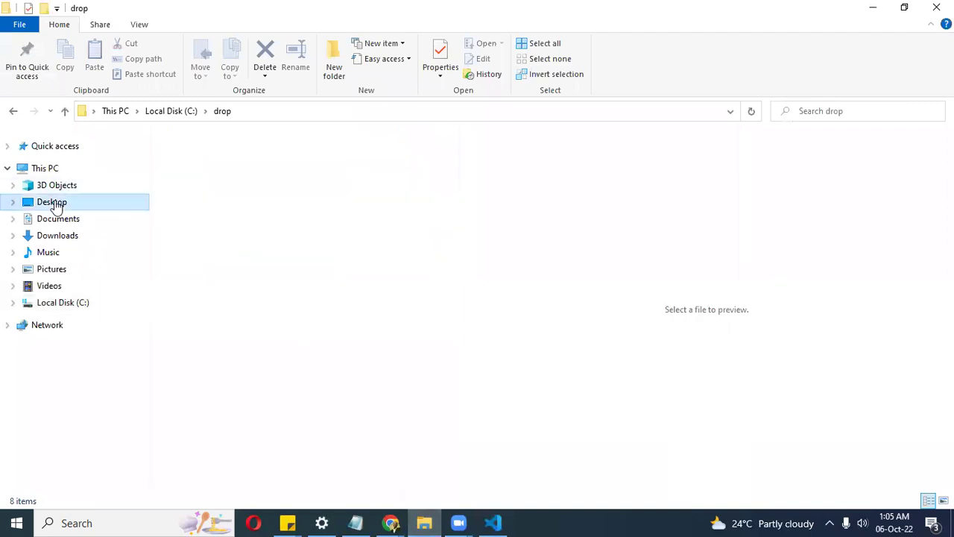
{"action": "double_click", "coordinate": [214, 157]}
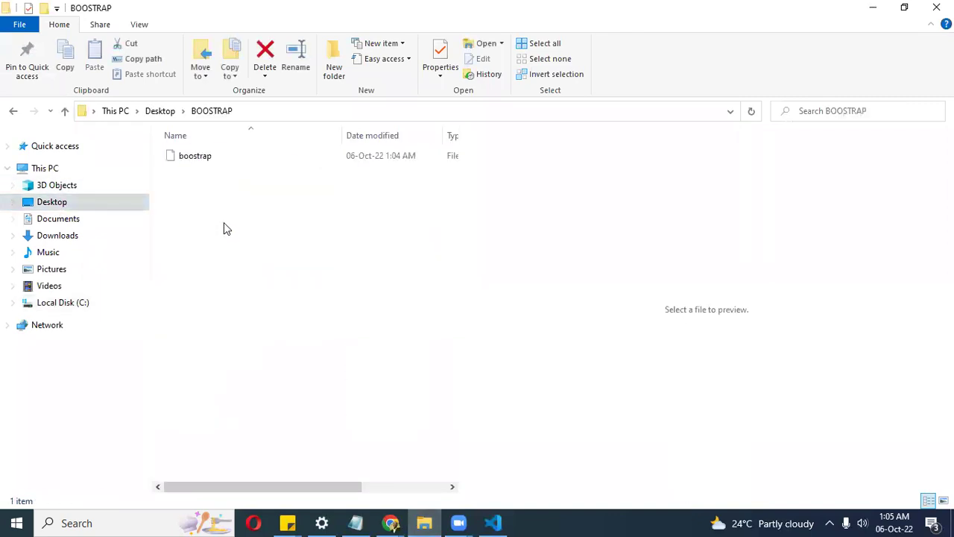
{"action": "left_click", "coordinate": [187, 156]}
{"action": "left_click", "coordinate": [187, 156]}
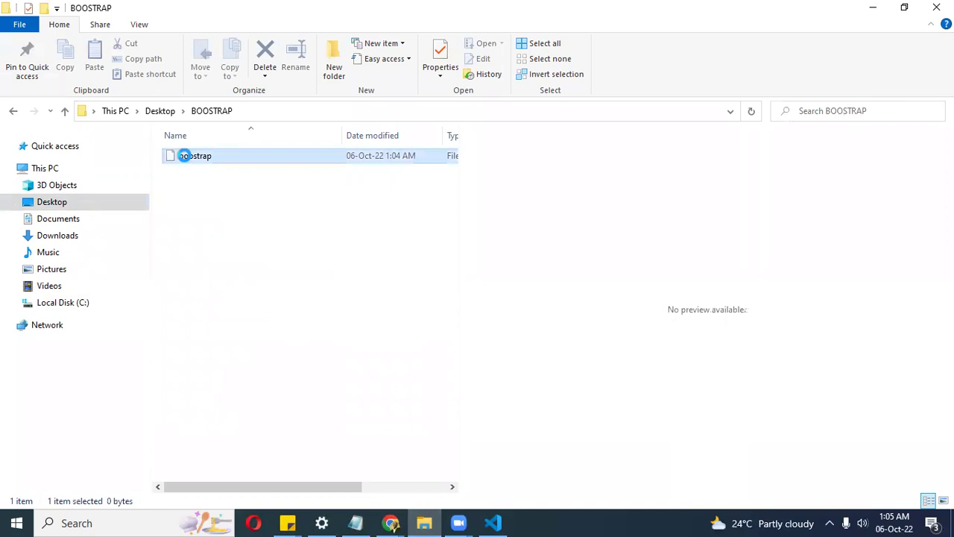
{"action": "key", "text": "End"}
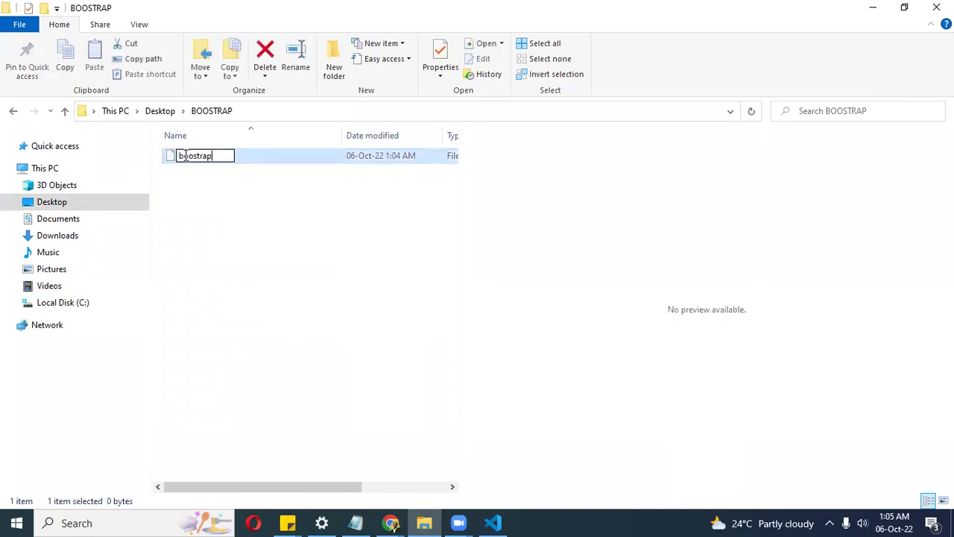
{"action": "type", "text": ".html"}
{"action": "key", "text": "Return"}
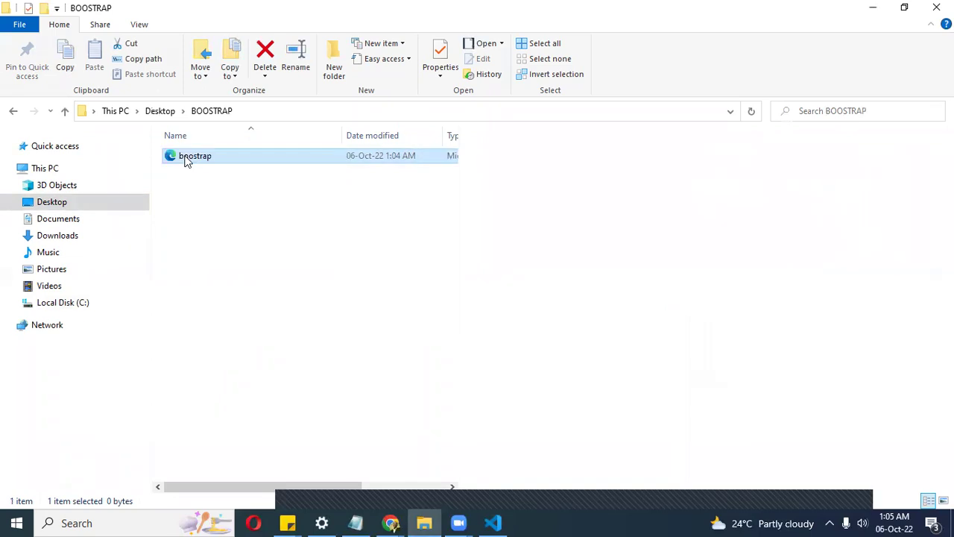
{"action": "left_click", "coordinate": [214, 226]}
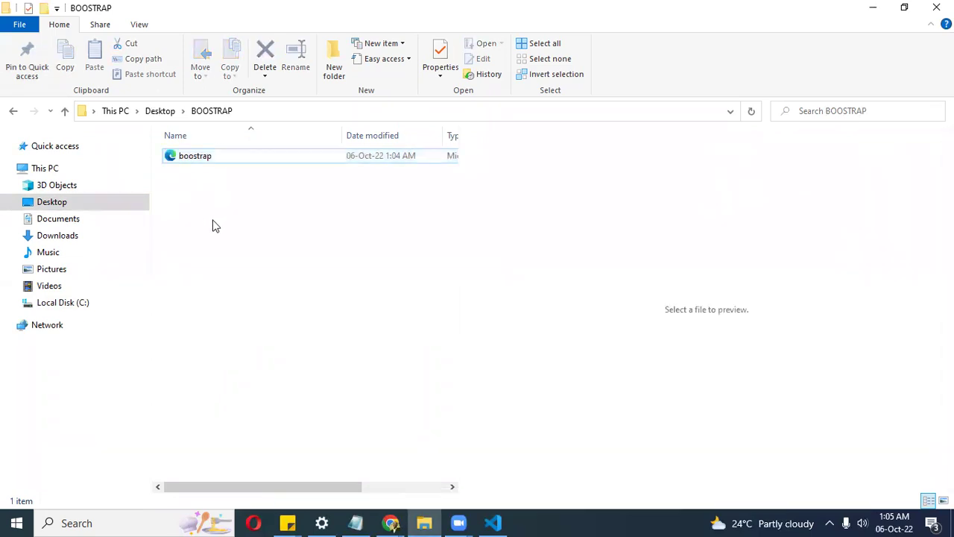
{"action": "left_click", "coordinate": [492, 523]}
Open the boostrap.html file in VS Code.
{"action": "left_click", "coordinate": [199, 156]}
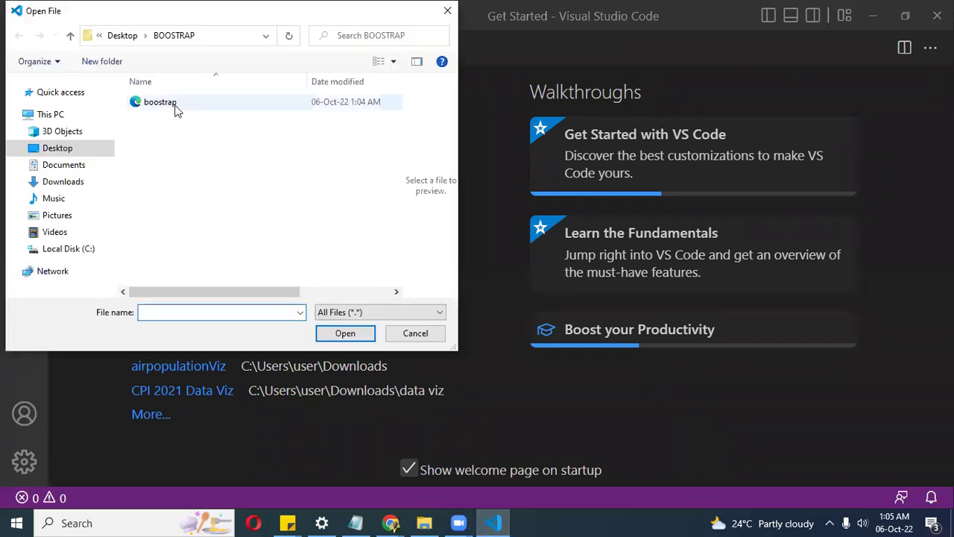
{"action": "left_click", "coordinate": [177, 109]}
{"action": "left_click", "coordinate": [339, 335]}
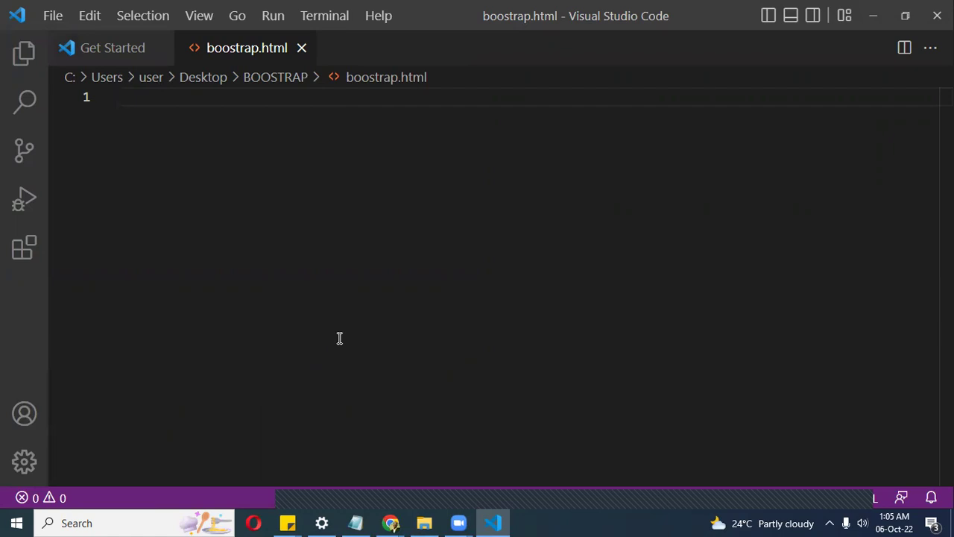
Create a new untitled file and set its language to HTML.
{"action": "key", "text": "ctrl+n"}
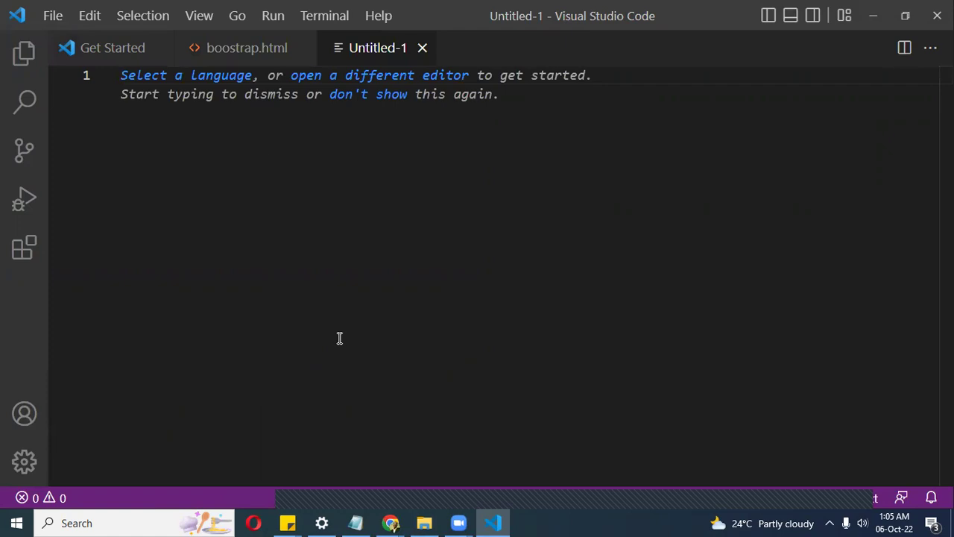
{"action": "type", "text": "html"}
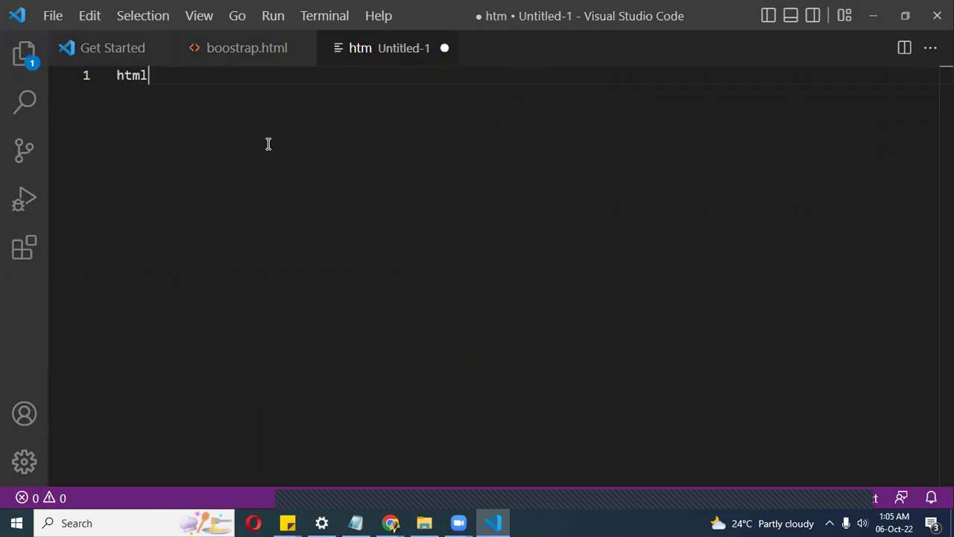
{"action": "key", "text": "ctrl+z"}
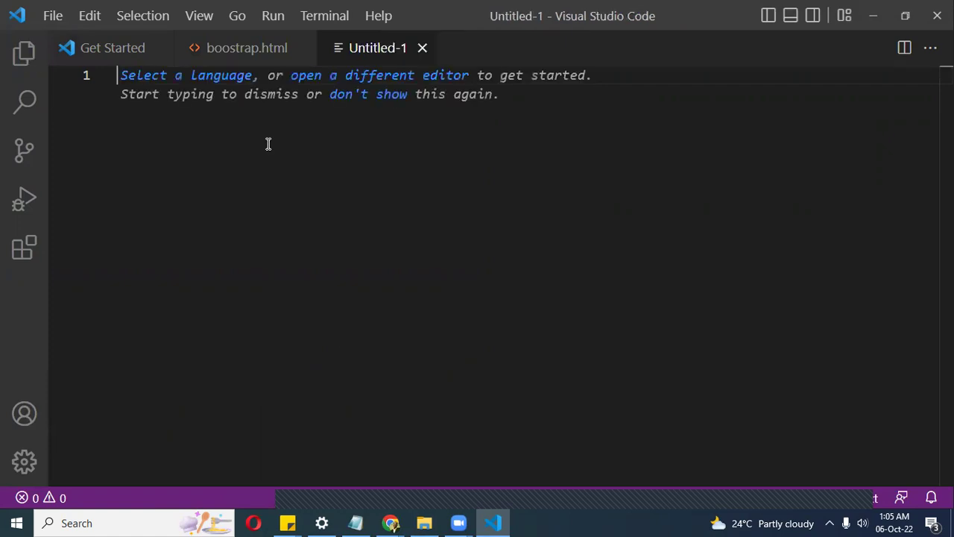
{"action": "left_click", "coordinate": [210, 77]}
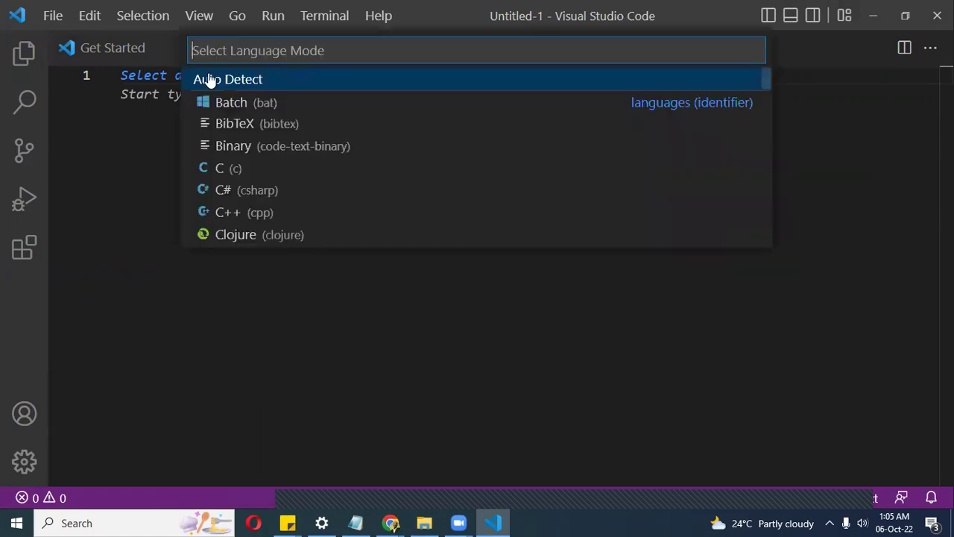
{"action": "type", "text": "html"}
{"action": "left_click", "coordinate": [266, 80]}
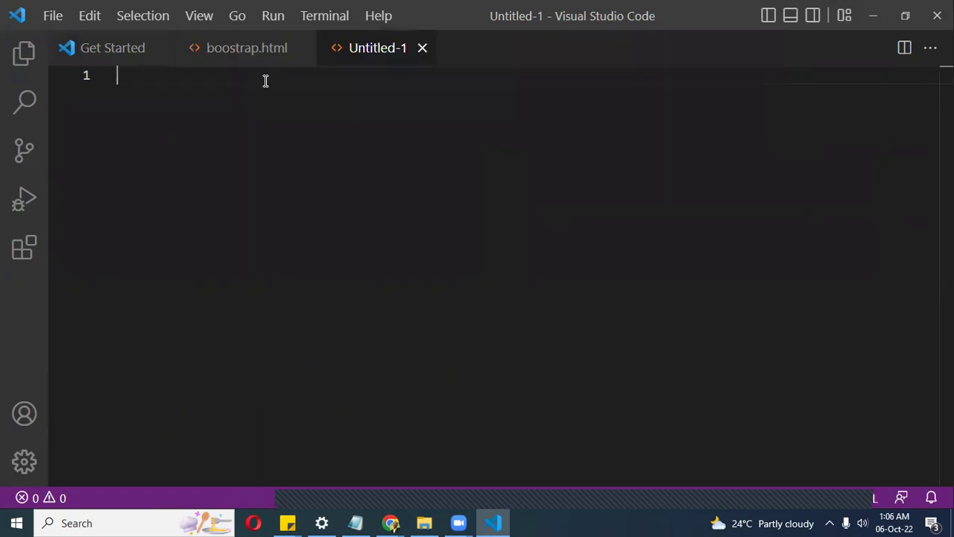
Save the new file as nextpage.html, then close its tab.
{"action": "key", "text": "ctrl+s"}
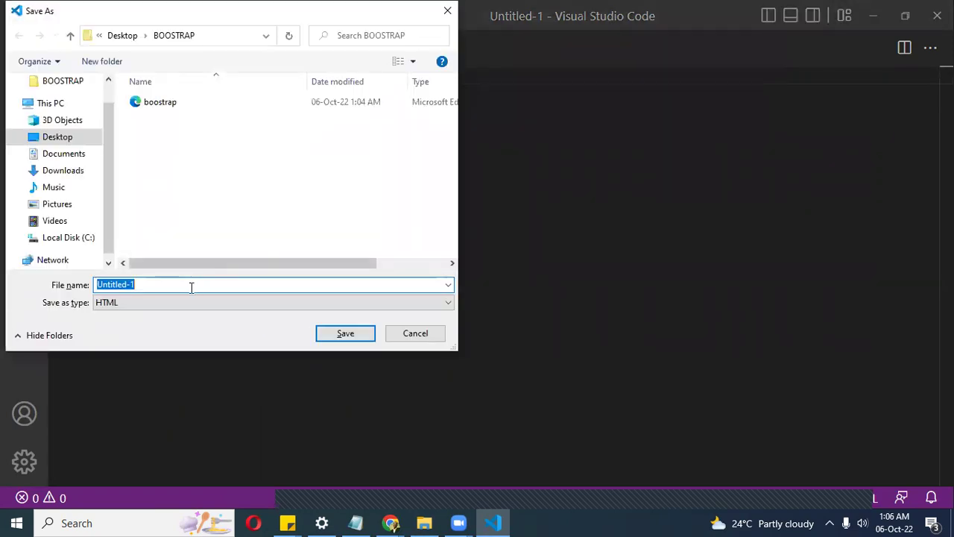
{"action": "type", "text": "nextpage"}
{"action": "key", "text": "Return"}
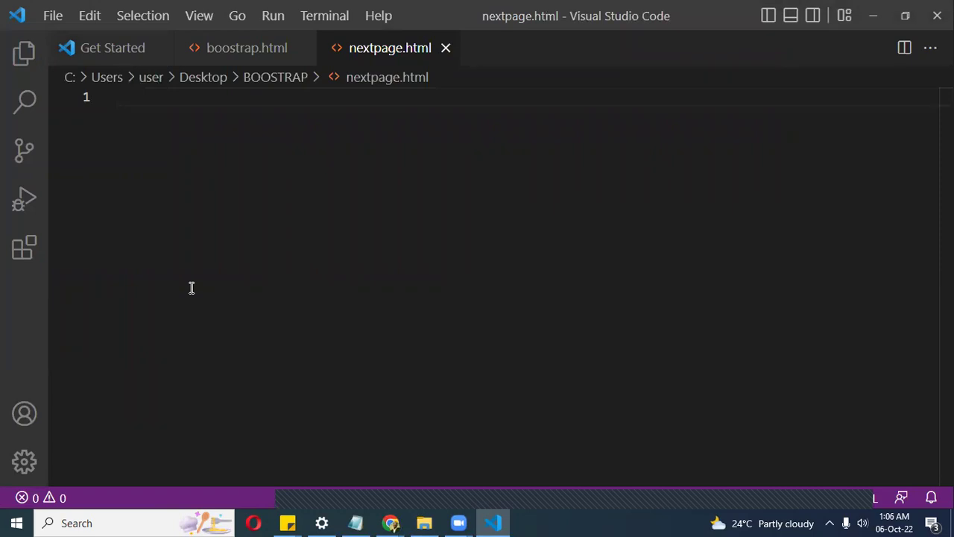
{"action": "left_click", "coordinate": [446, 47]}
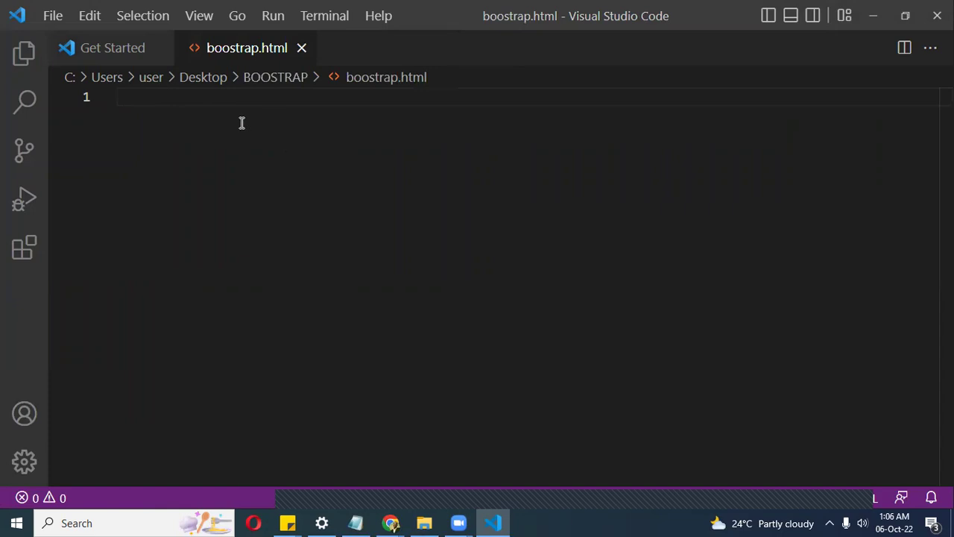
{"action": "left_click", "coordinate": [424, 523]}
{"action": "left_click", "coordinate": [424, 523]}
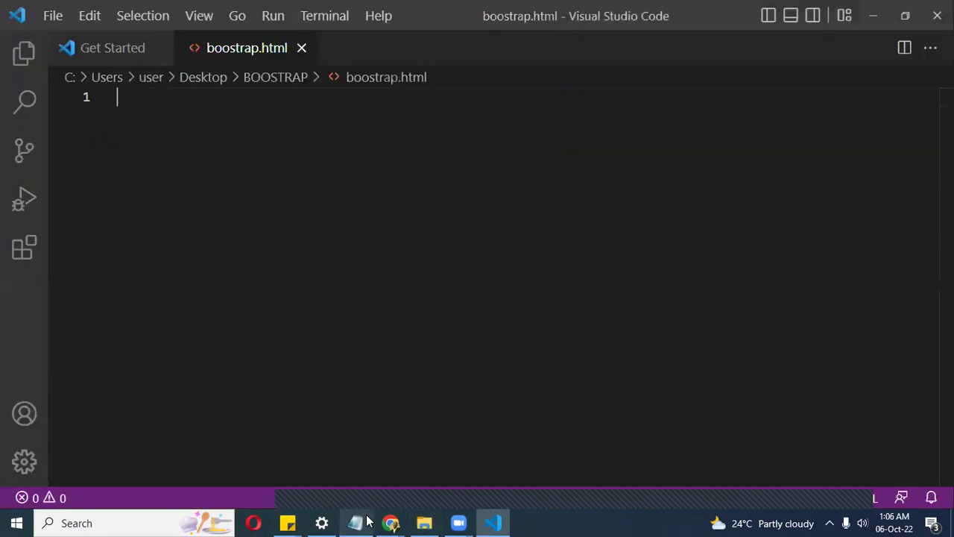
Switch to the Chrome Navbar docs window and open a new tab.
{"action": "mouse_move", "coordinate": [389, 521]}
{"action": "left_click", "coordinate": [431, 477]}
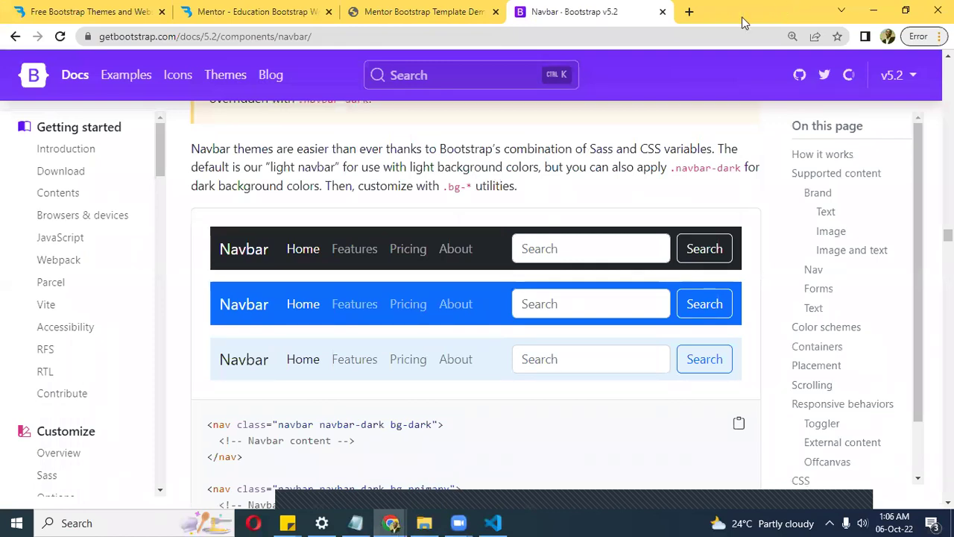
{"action": "left_click", "coordinate": [691, 13]}
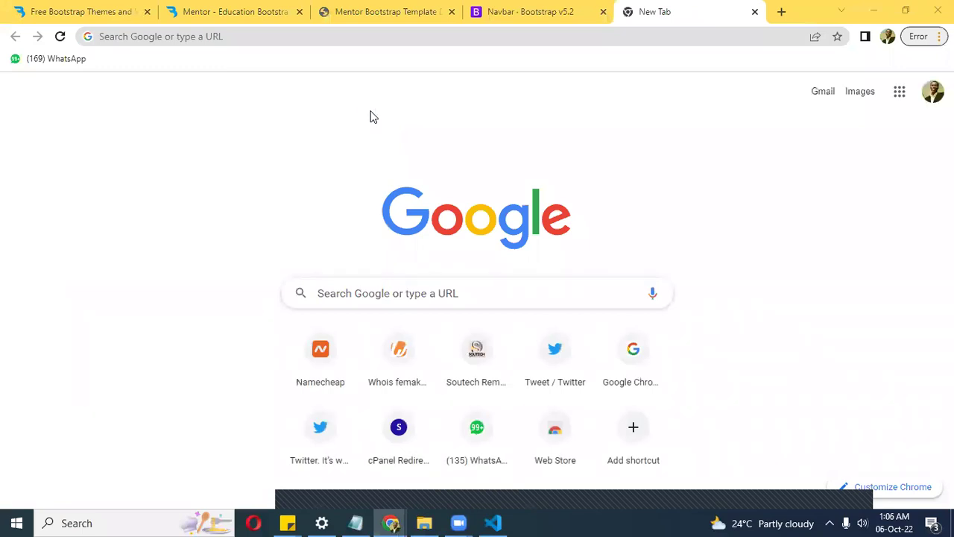
Browse the BOOSTRAP folder with Ctrl+O, cancel without opening, and minimize Chrome.
{"action": "key", "text": "ctrl+o"}
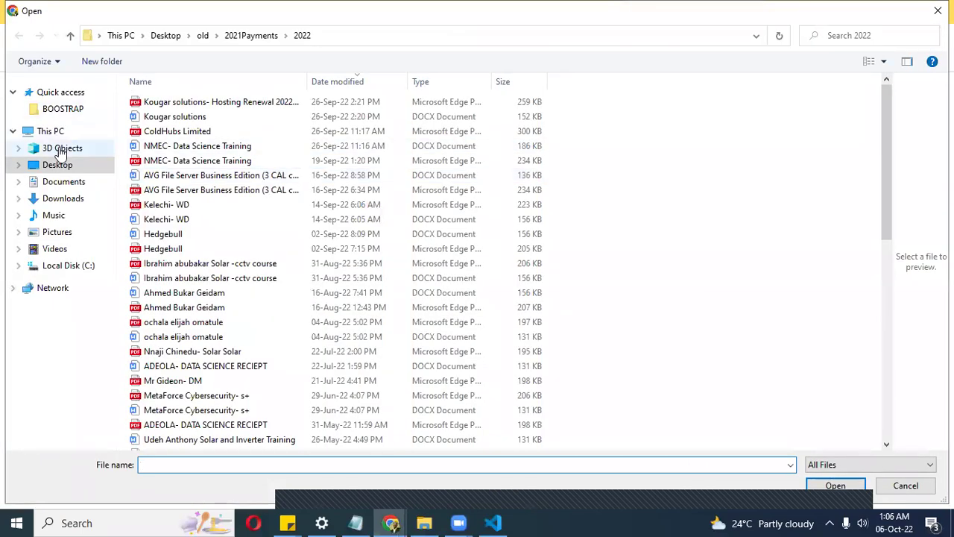
{"action": "left_click", "coordinate": [58, 166]}
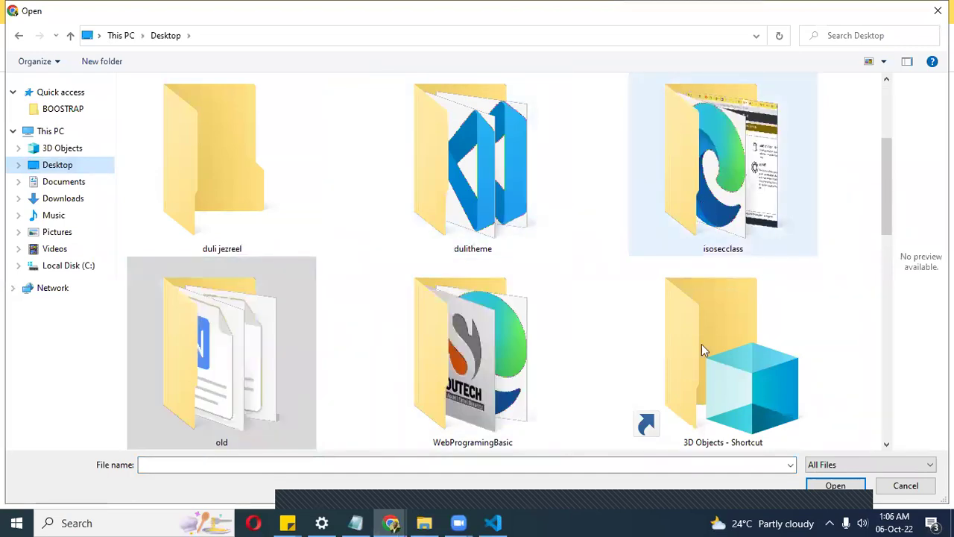
{"action": "scroll", "coordinate": [489, 181], "scroll_direction": "up", "scroll_amount": 2}
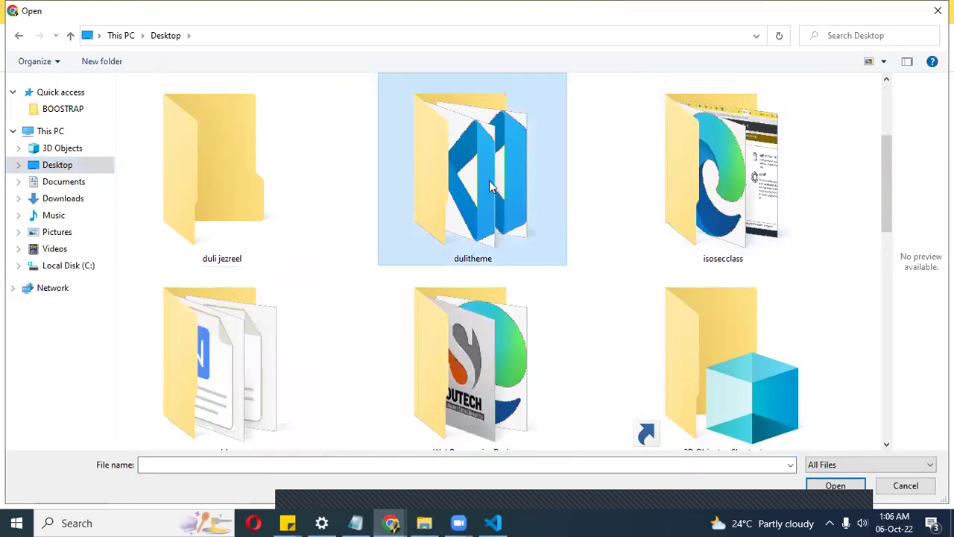
{"action": "double_click", "coordinate": [278, 183]}
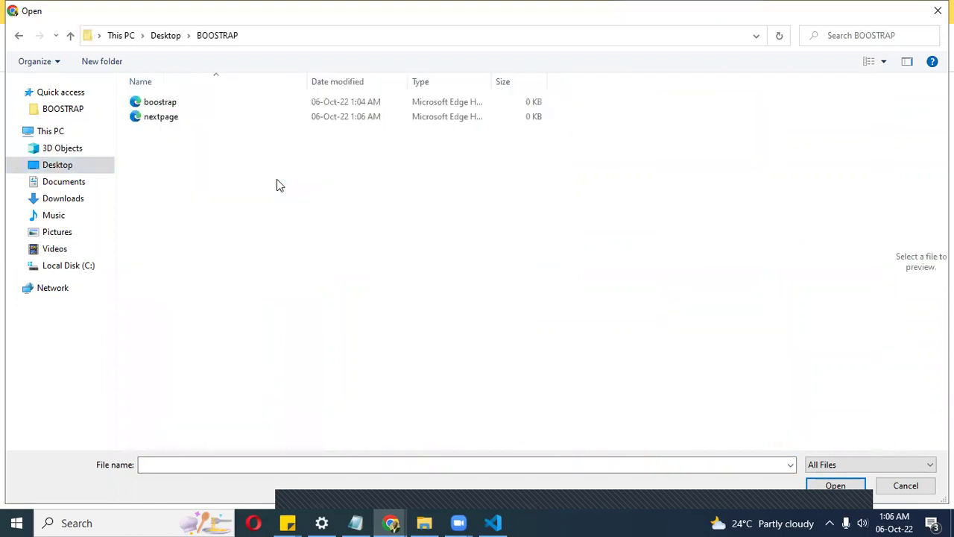
{"action": "left_click", "coordinate": [182, 101]}
{"action": "left_click", "coordinate": [182, 100]}
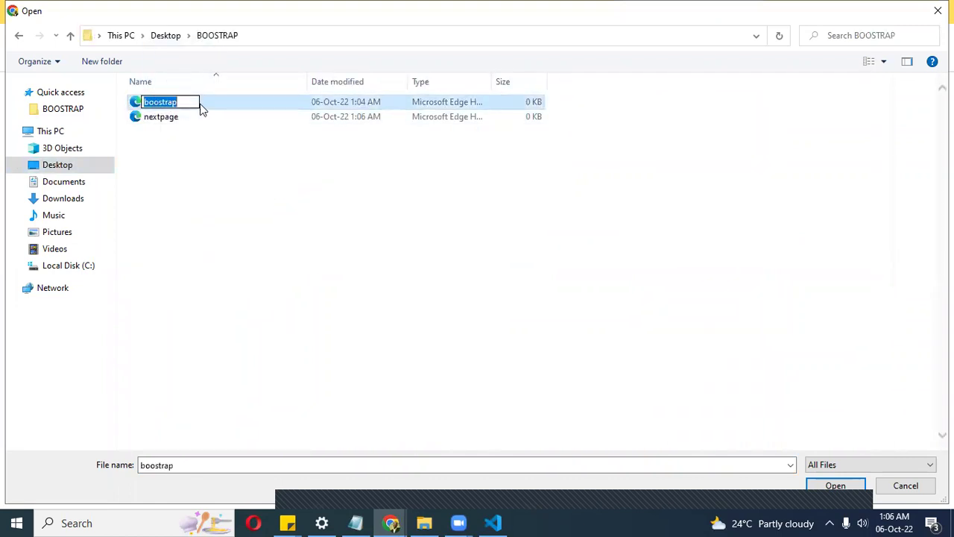
{"action": "left_click", "coordinate": [202, 108]}
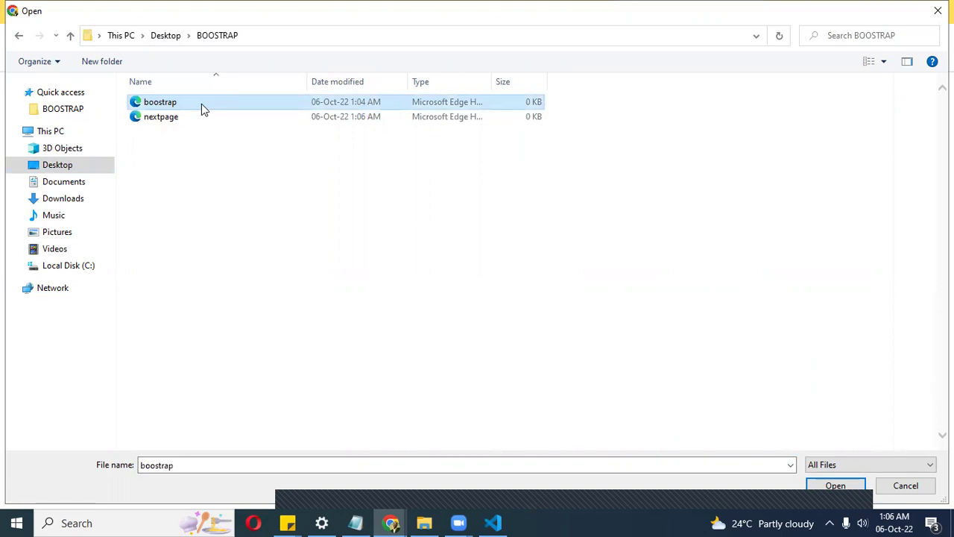
{"action": "left_click", "coordinate": [938, 10]}
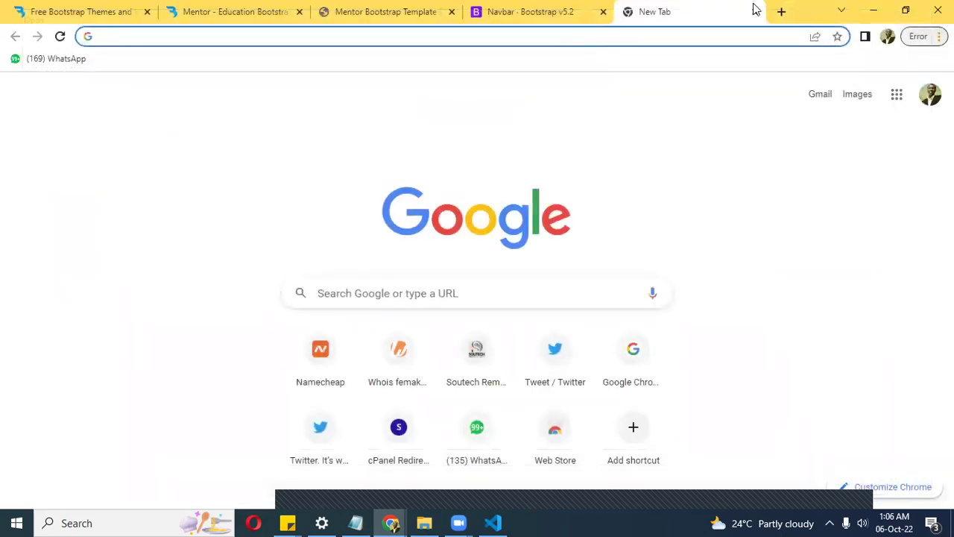
{"action": "left_click", "coordinate": [874, 10]}
Rename the BOOSTRAP folder's boostrap file to bootstrap, then return to VS Code.
{"action": "left_click", "coordinate": [424, 523]}
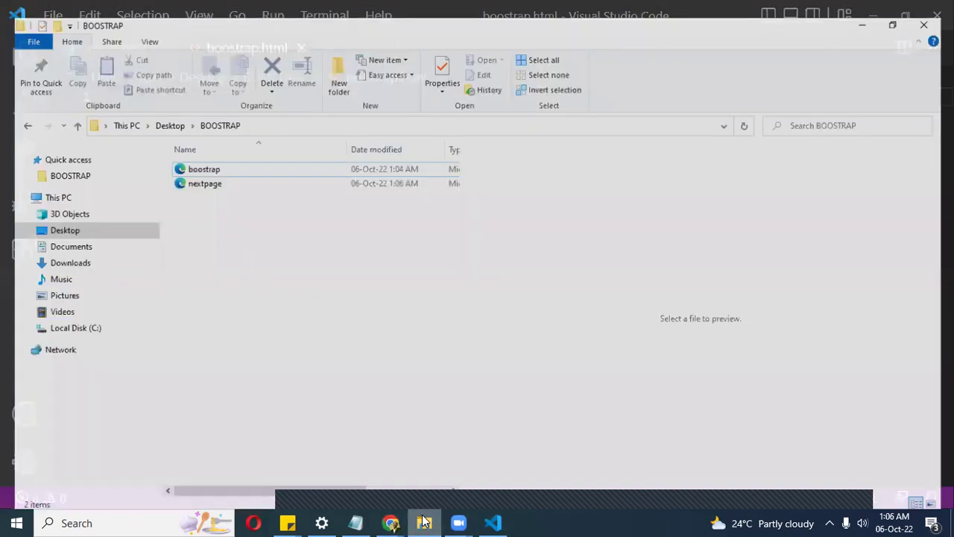
{"action": "left_click", "coordinate": [196, 158]}
{"action": "left_click", "coordinate": [196, 161]}
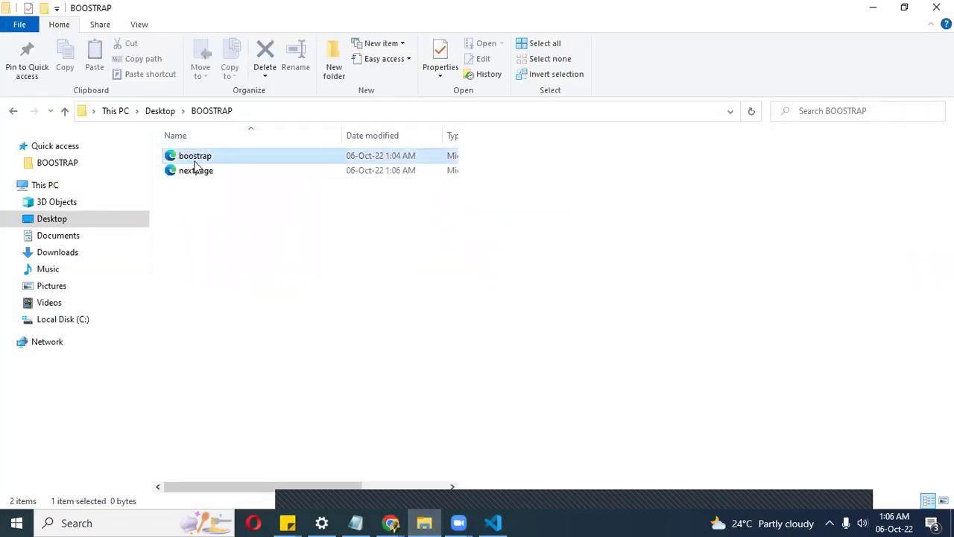
{"action": "type", "text": "boo"}
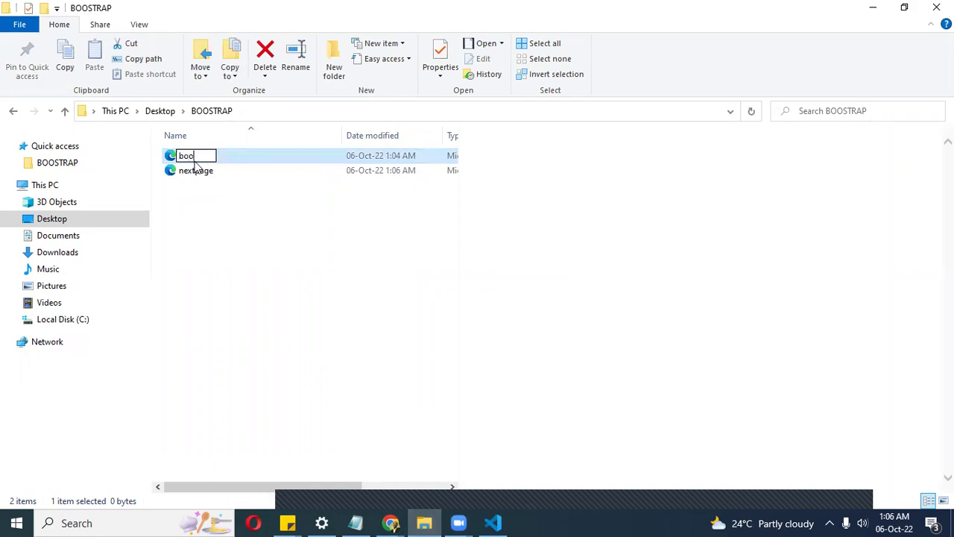
{"action": "type", "text": "tstrap"}
{"action": "key", "text": "Return"}
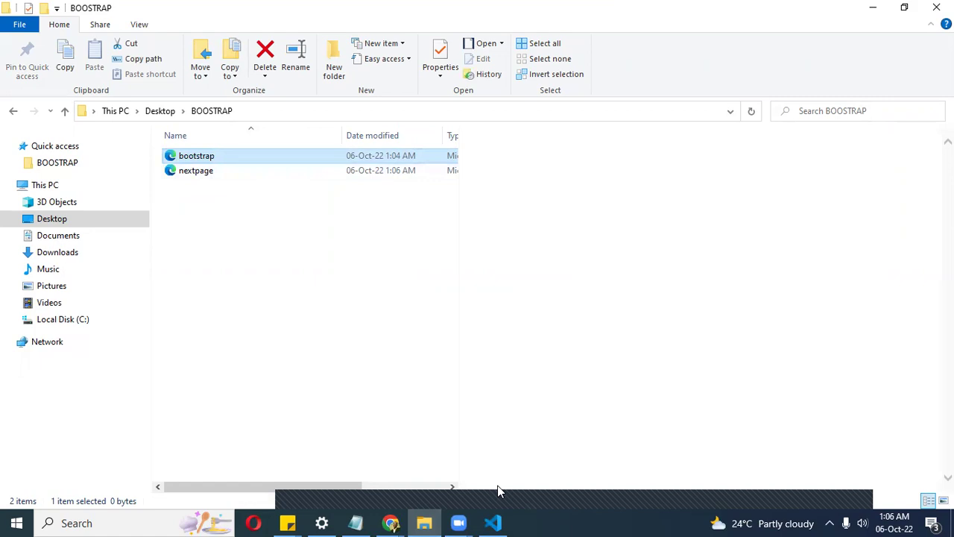
{"action": "left_click", "coordinate": [493, 523]}
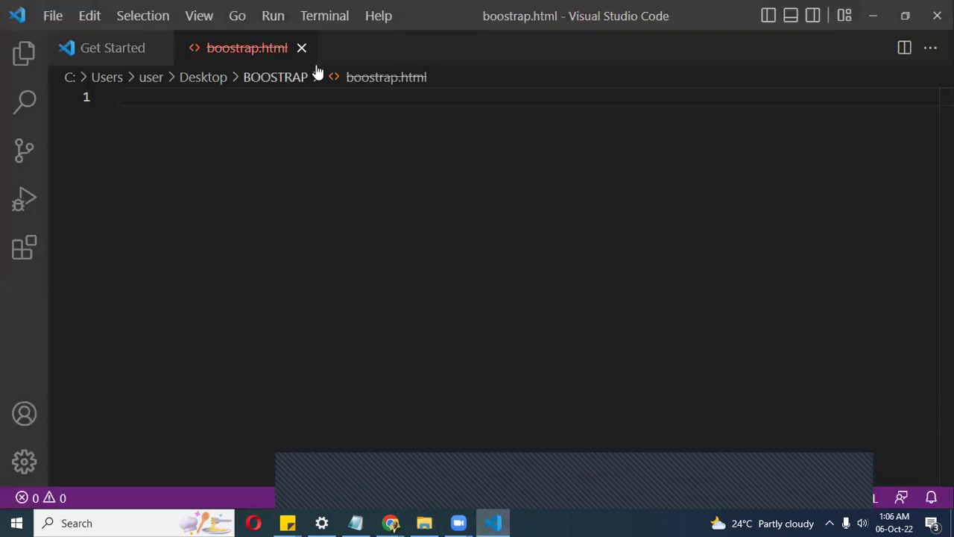
Close the outdated boostrap.html tab and reopen the renamed bootstrap.html instead.
{"action": "left_click", "coordinate": [302, 49]}
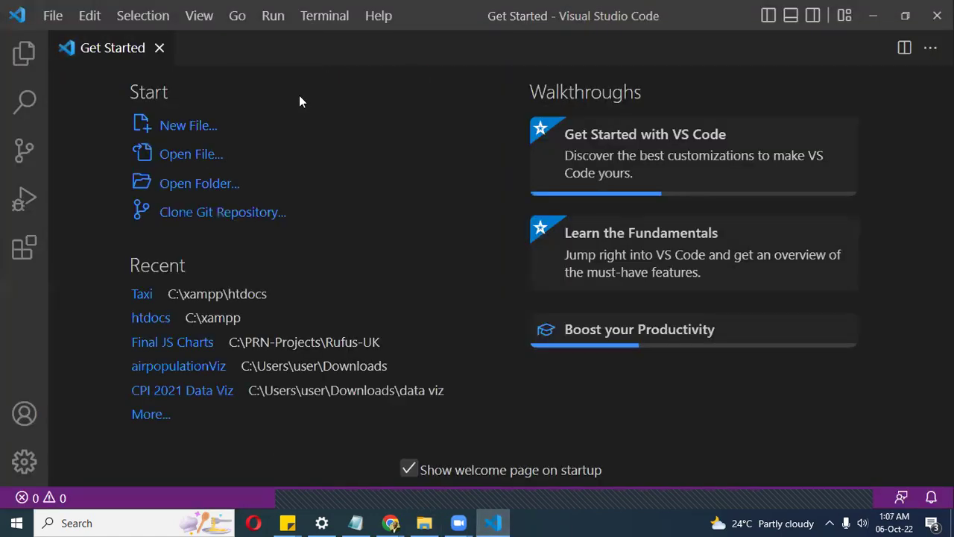
{"action": "key", "text": "ctrl+o"}
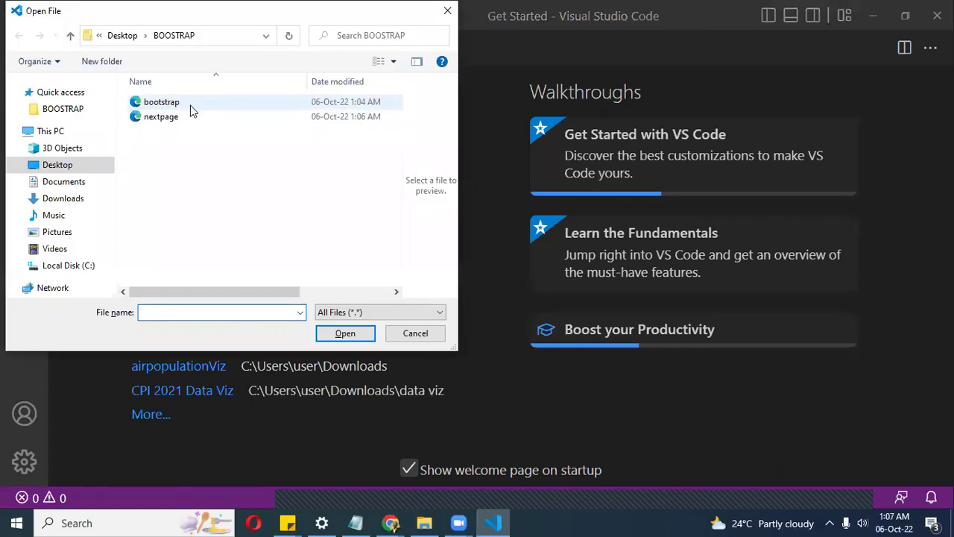
{"action": "key", "text": "Escape"}
{"action": "key", "text": "ctrl+shift+t"}
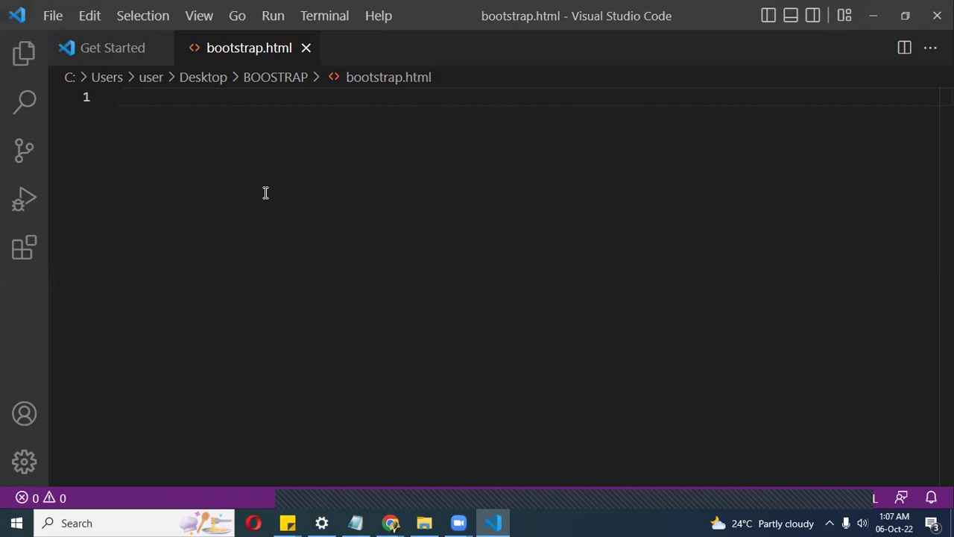
Expand the ! Emmet abbreviation into an HTML5 boilerplate titled Document in bootstrap.html.
{"action": "type", "text": "!"}
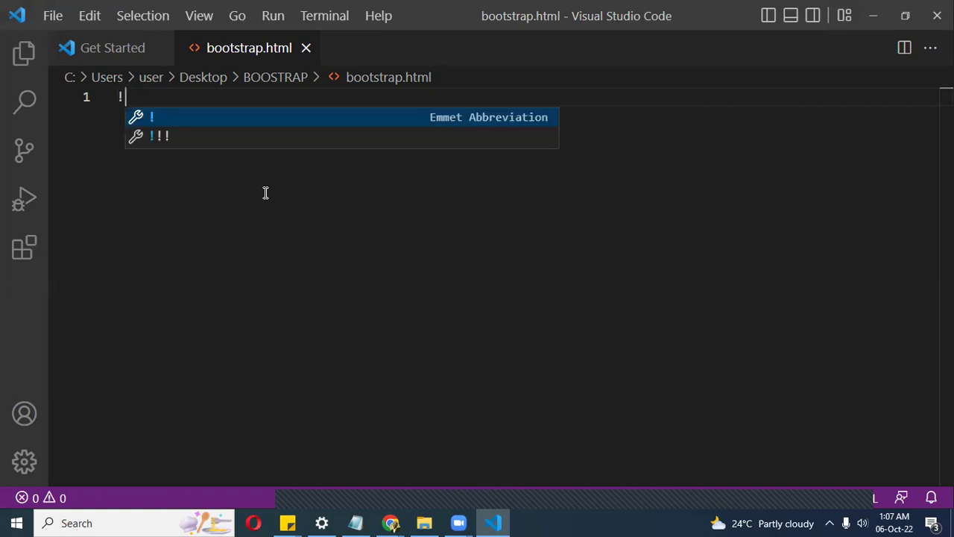
{"action": "left_click", "coordinate": [190, 117]}
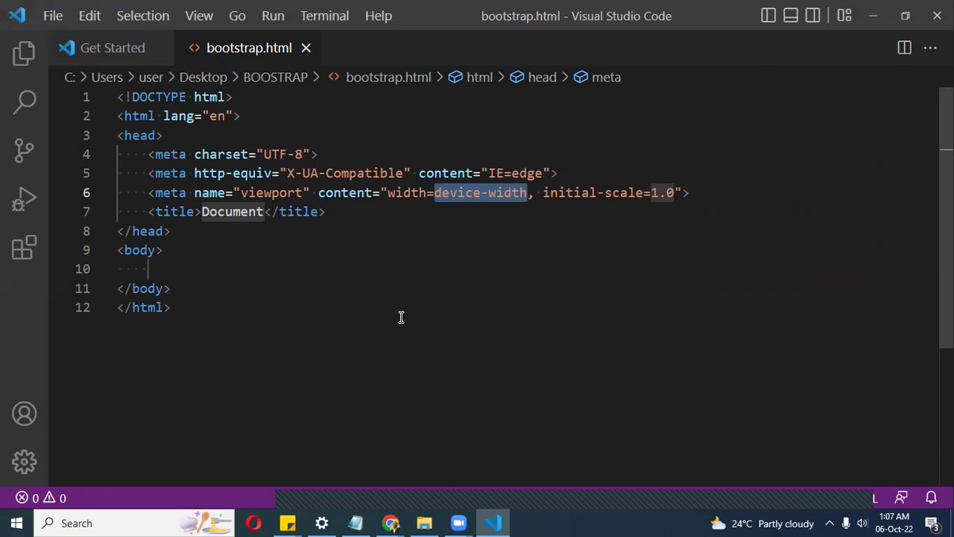
{"action": "left_click", "coordinate": [392, 523]}
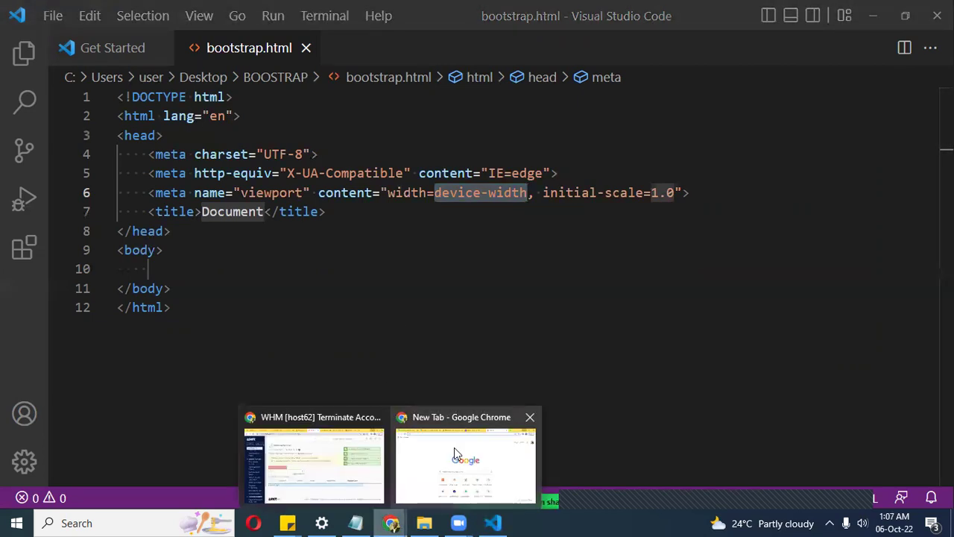
Go from the Navbar docs tab to Bootstrap's Get started page and scroll through it.
{"action": "left_click", "coordinate": [454, 448]}
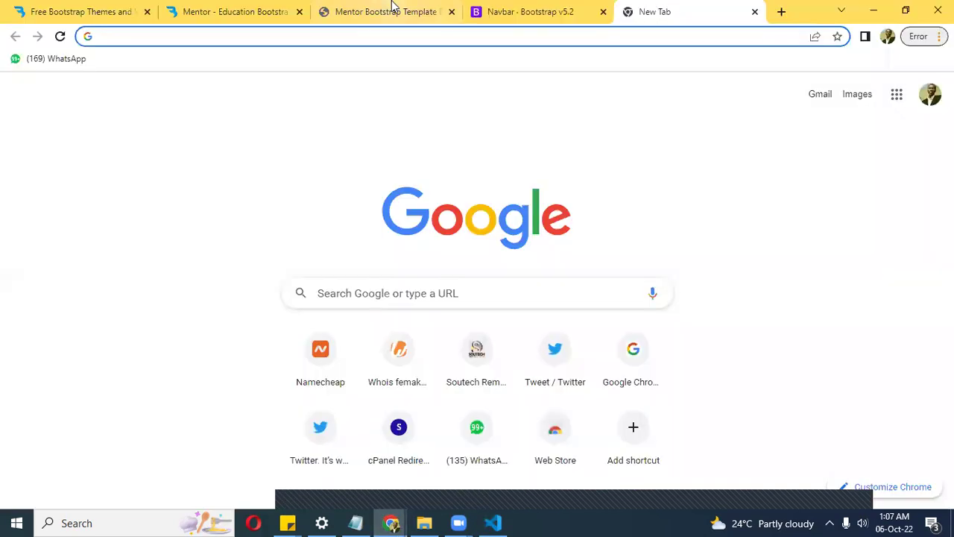
{"action": "left_click", "coordinate": [539, 9]}
{"action": "left_click", "coordinate": [65, 79]}
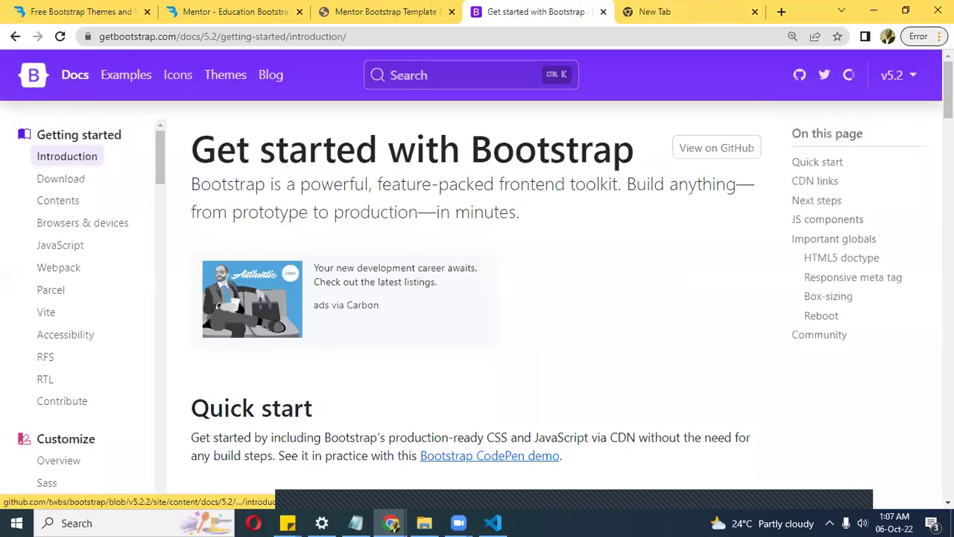
{"action": "scroll", "coordinate": [477, 298], "scroll_direction": "down", "scroll_amount": 5}
{"action": "scroll", "coordinate": [477, 298], "scroll_direction": "down", "scroll_amount": 6}
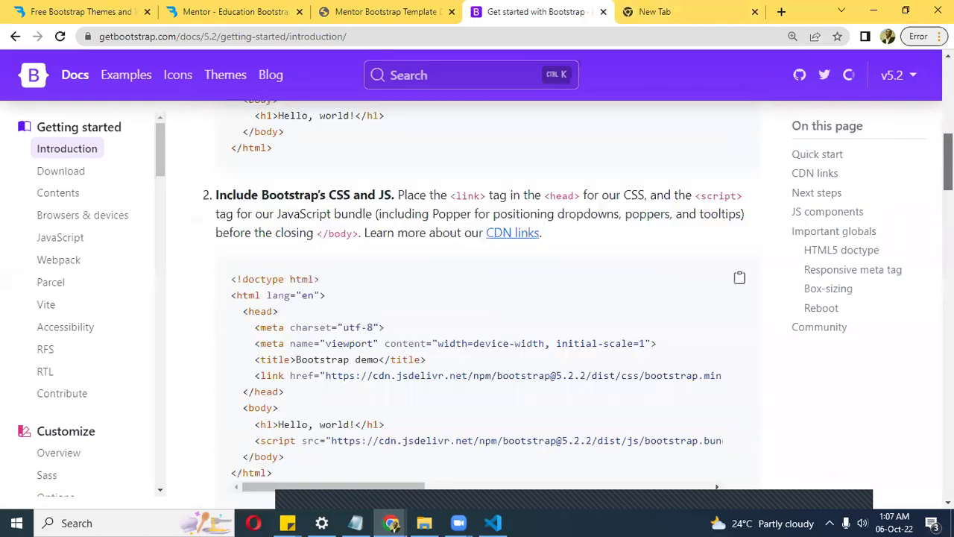
{"action": "scroll", "coordinate": [477, 298], "scroll_direction": "up", "scroll_amount": 3}
{"action": "scroll", "coordinate": [477, 299], "scroll_direction": "down", "scroll_amount": 2}
{"action": "scroll", "coordinate": [478, 298], "scroll_direction": "up", "scroll_amount": 1}
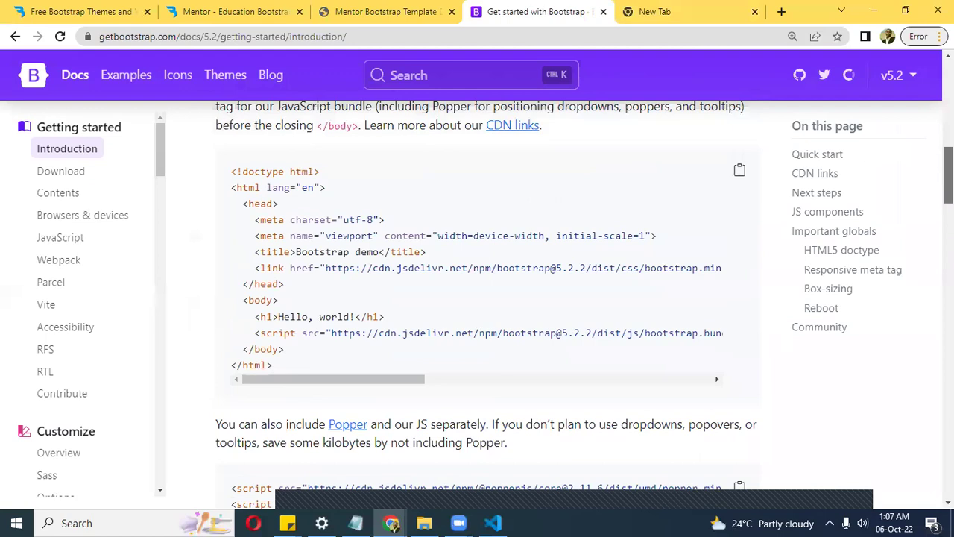
{"action": "scroll", "coordinate": [478, 298], "scroll_direction": "up", "scroll_amount": 5}
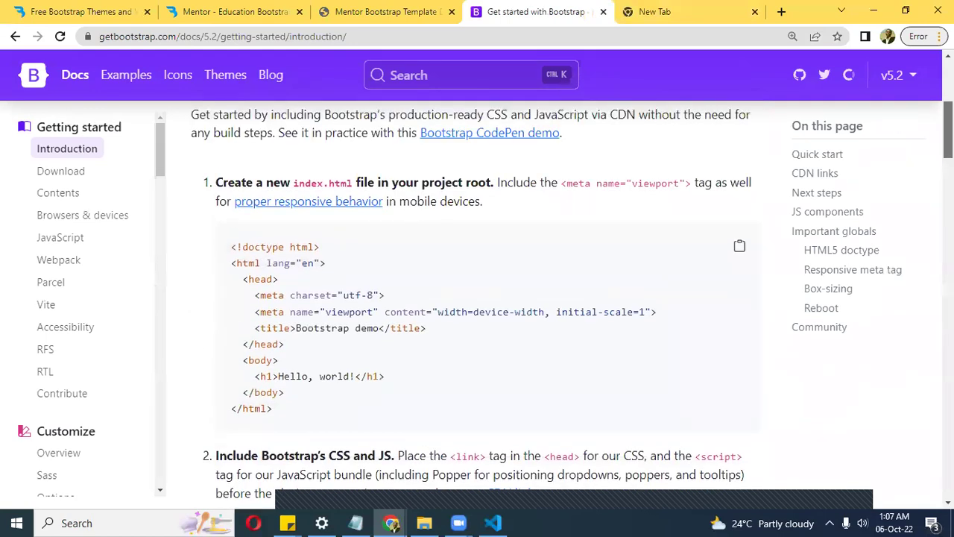
{"action": "scroll", "coordinate": [478, 298], "scroll_direction": "up", "scroll_amount": 3}
{"action": "scroll", "coordinate": [477, 299], "scroll_direction": "down", "scroll_amount": 4}
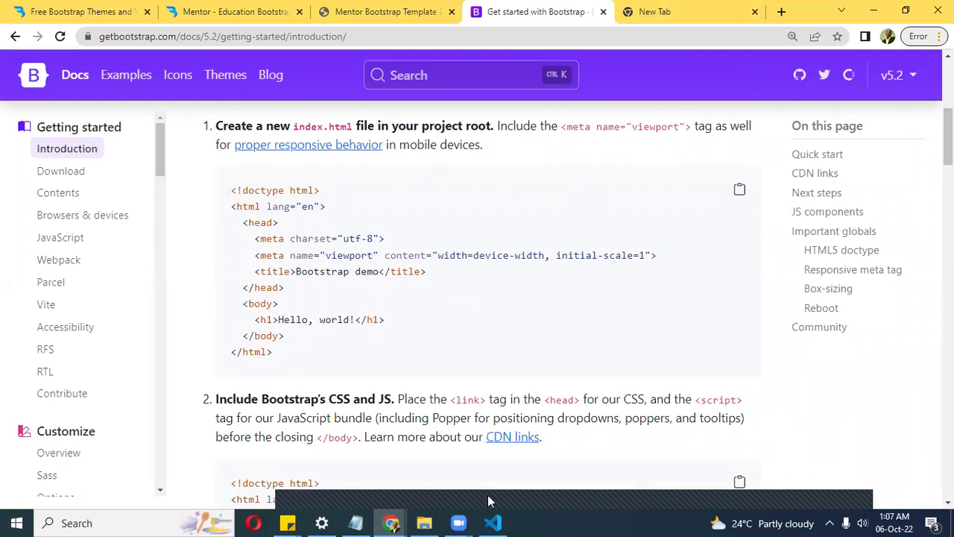
Point out the html, head and body sections of bootstrap.html in the editor.
{"action": "left_click", "coordinate": [492, 522]}
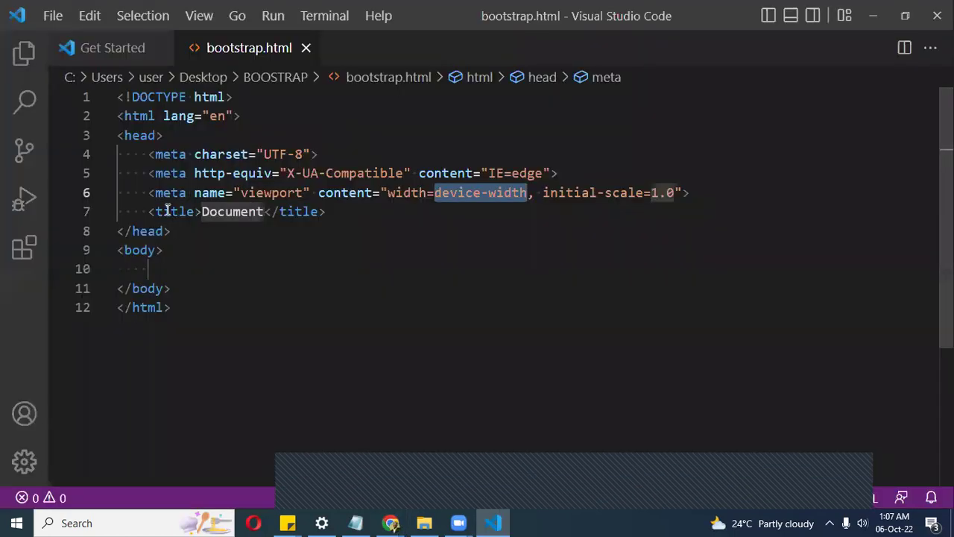
{"action": "left_click", "coordinate": [132, 116]}
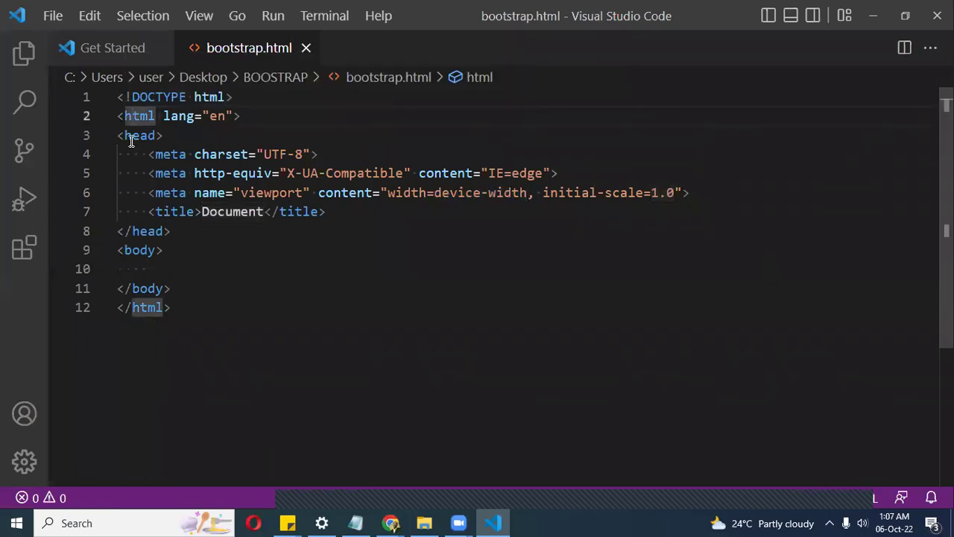
{"action": "left_click", "coordinate": [128, 137]}
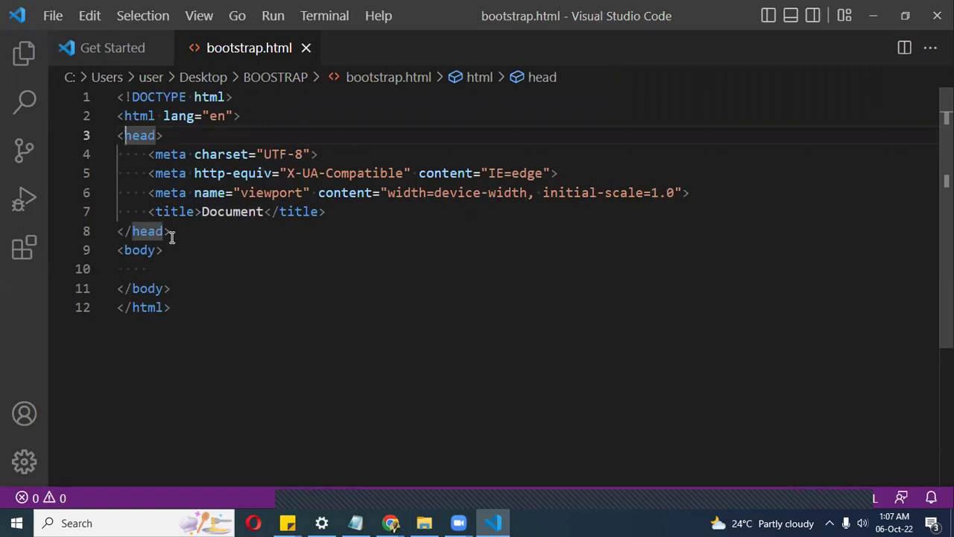
{"action": "left_click", "coordinate": [145, 252]}
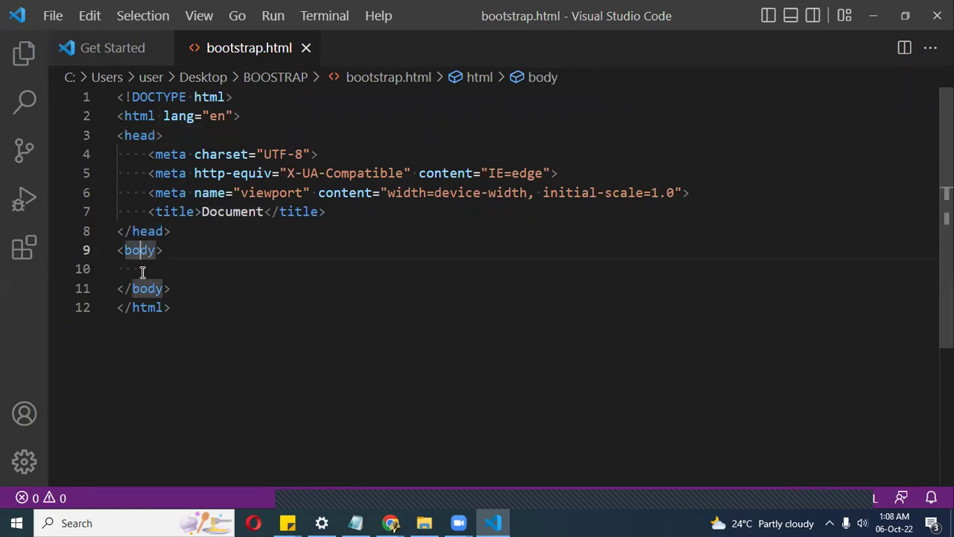
Copy the docs' starter template that includes Bootstrap's CSS and JS.
{"action": "left_click", "coordinate": [491, 515]}
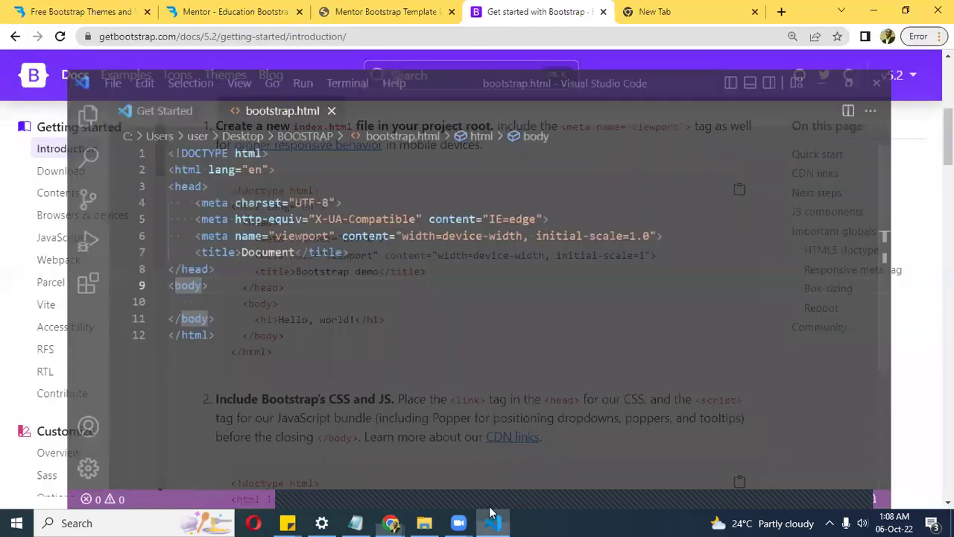
{"action": "scroll", "coordinate": [477, 299], "scroll_direction": "down", "scroll_amount": 3}
{"action": "scroll", "coordinate": [499, 199], "scroll_direction": "down", "scroll_amount": 1}
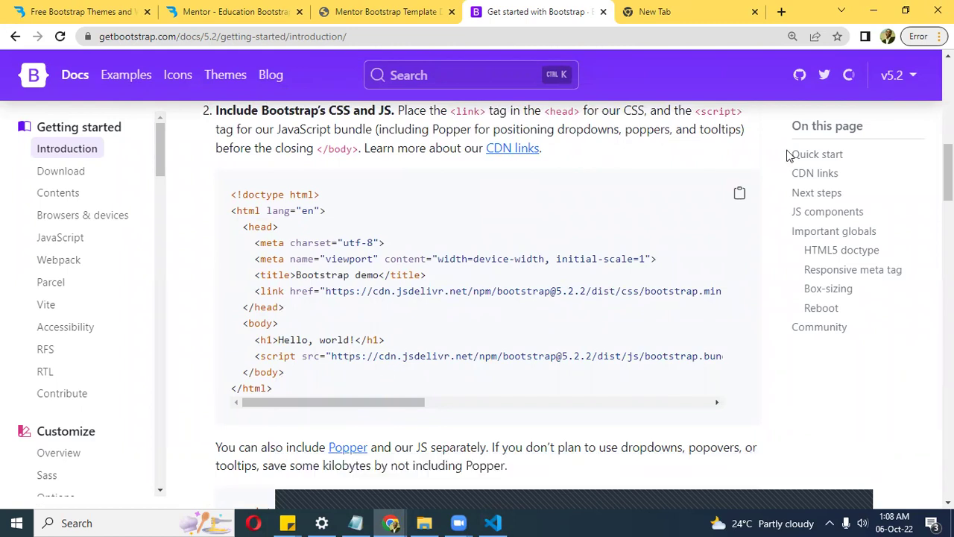
{"action": "left_click", "coordinate": [741, 196]}
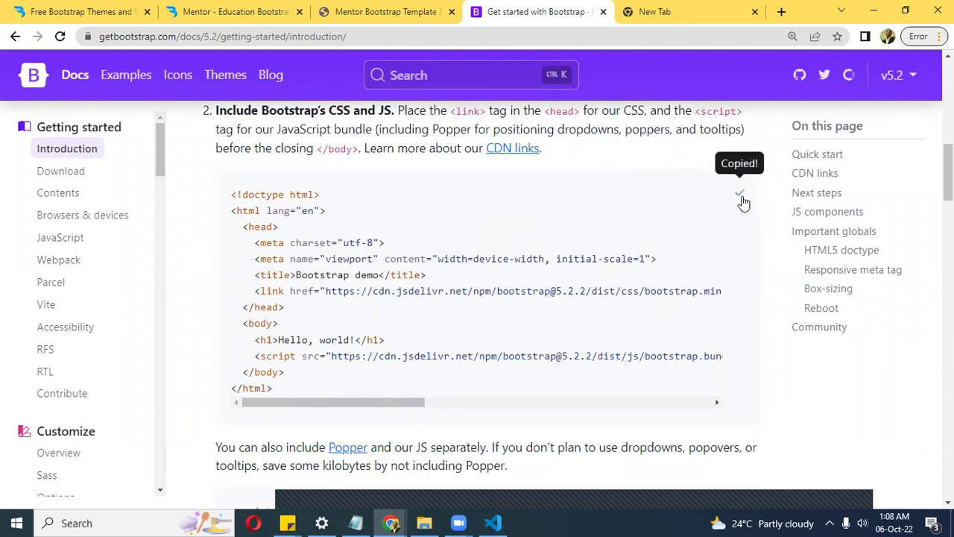
{"action": "left_click", "coordinate": [493, 523]}
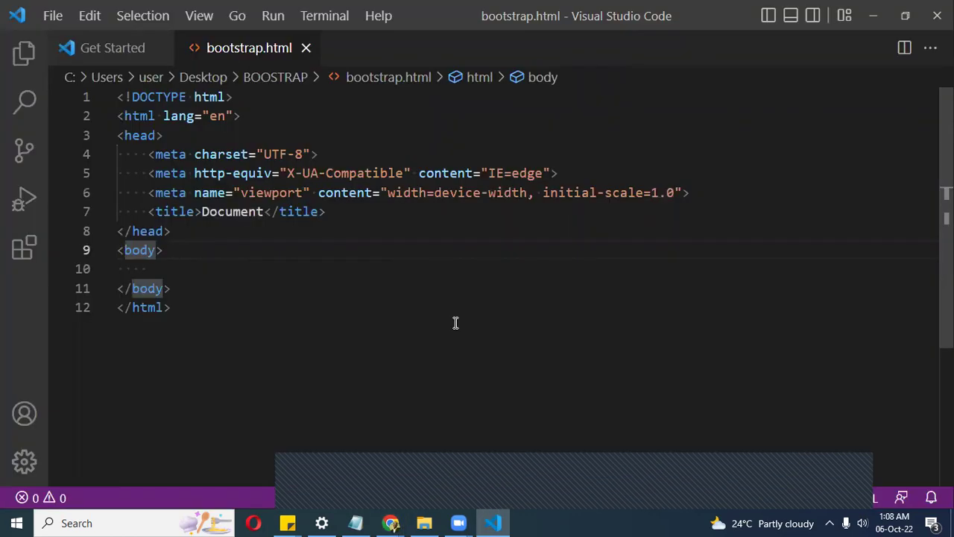
Replace bootstrap.html's boilerplate with the pasted Bootstrap starter template and review its charset meta tag.
{"action": "key", "text": "ctrl+a"}
{"action": "key", "text": "BackSpace"}
{"action": "key", "text": "ctrl+v"}
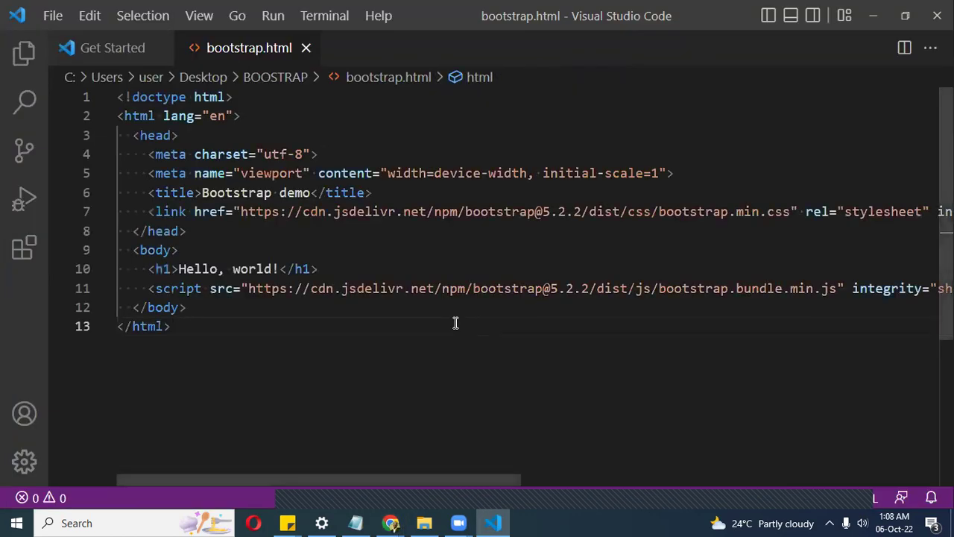
{"action": "left_click", "coordinate": [495, 523]}
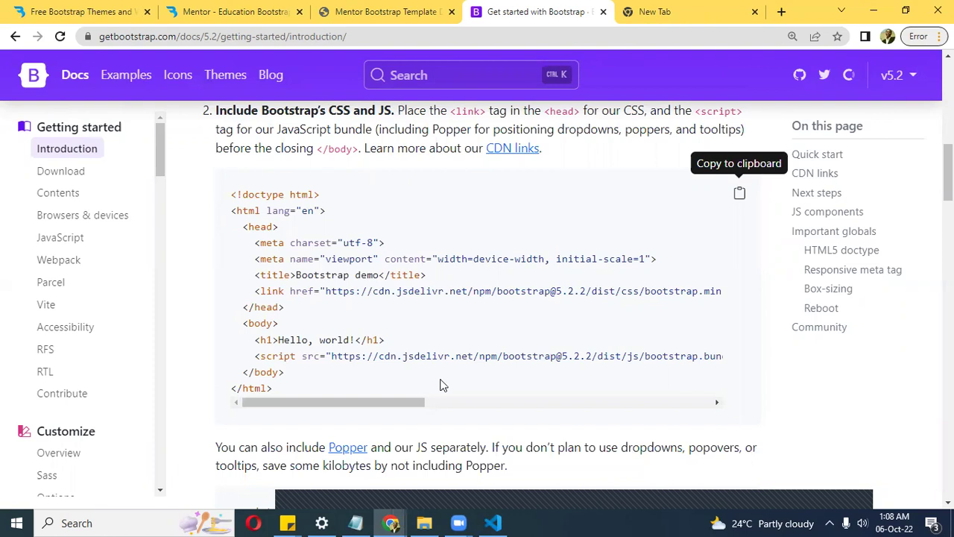
{"action": "left_click", "coordinate": [493, 523]}
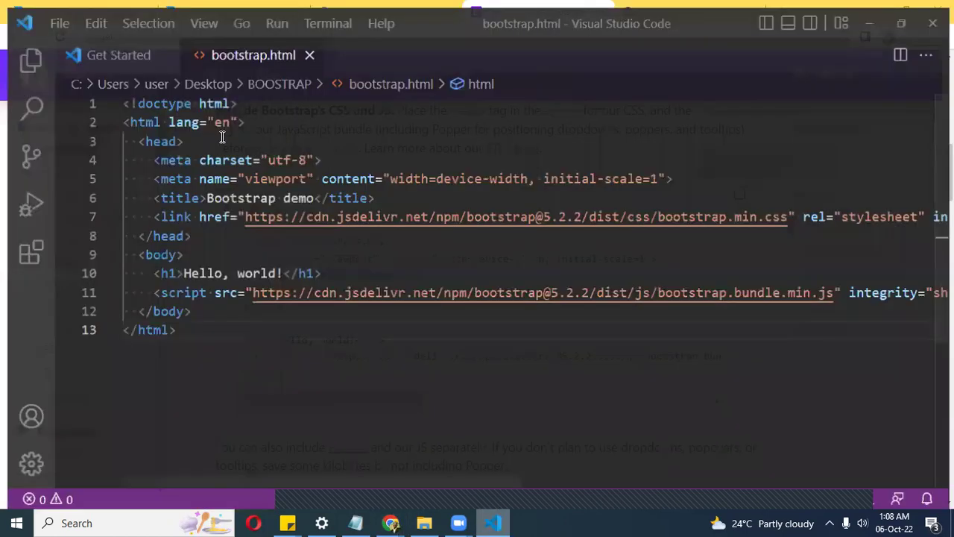
{"action": "left_click", "coordinate": [182, 154]}
{"action": "mouse_move", "coordinate": [186, 179]}
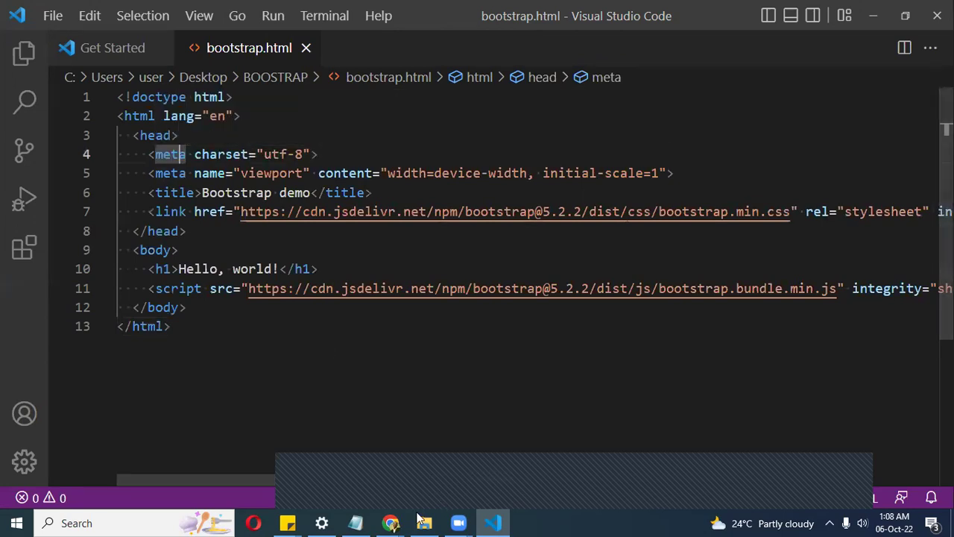
Reload Chrome's New Tab page.
{"action": "left_click", "coordinate": [393, 522]}
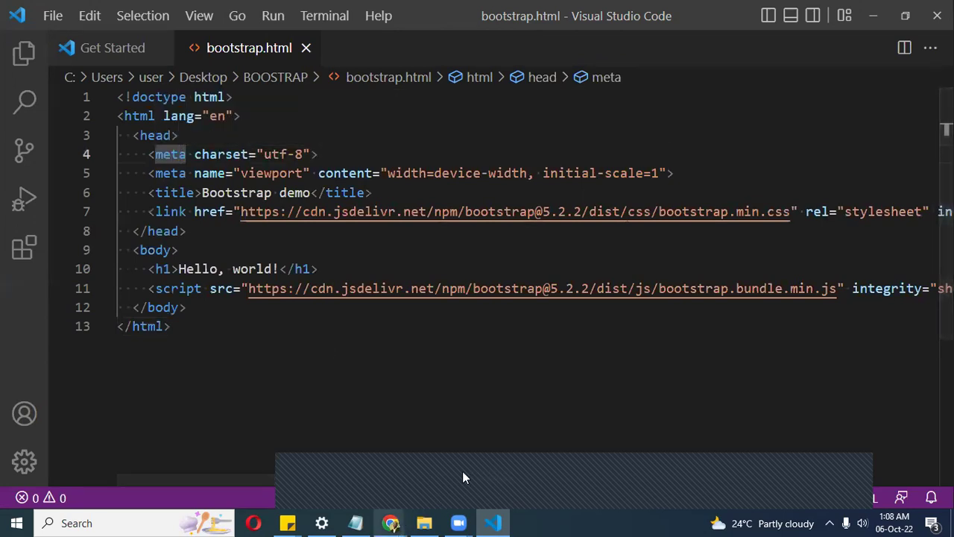
{"action": "left_click", "coordinate": [666, 9]}
{"action": "key", "text": "F5"}
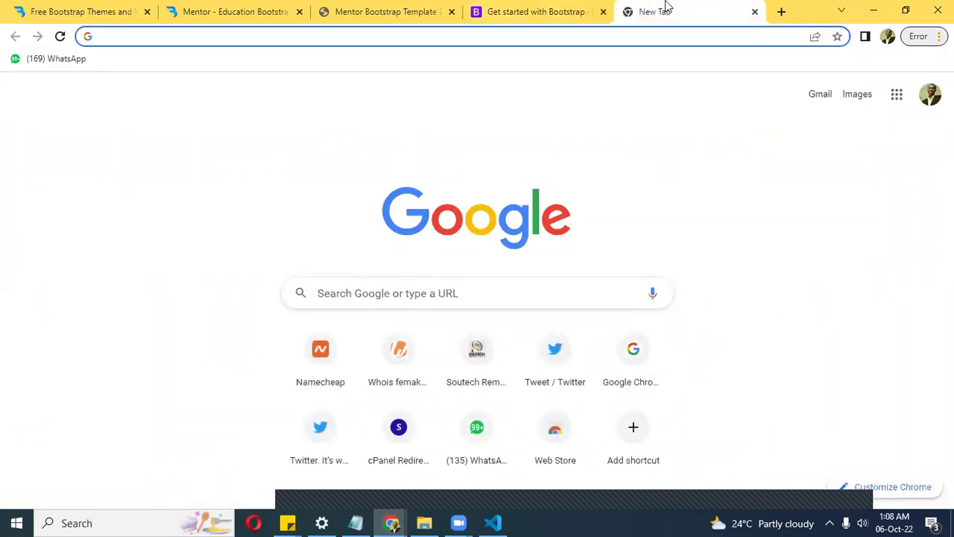
Open Desktop > BOOSTRAP > bootstrap.html in Chrome to render the Hello, world! page.
{"action": "key", "text": "ctrl+o"}
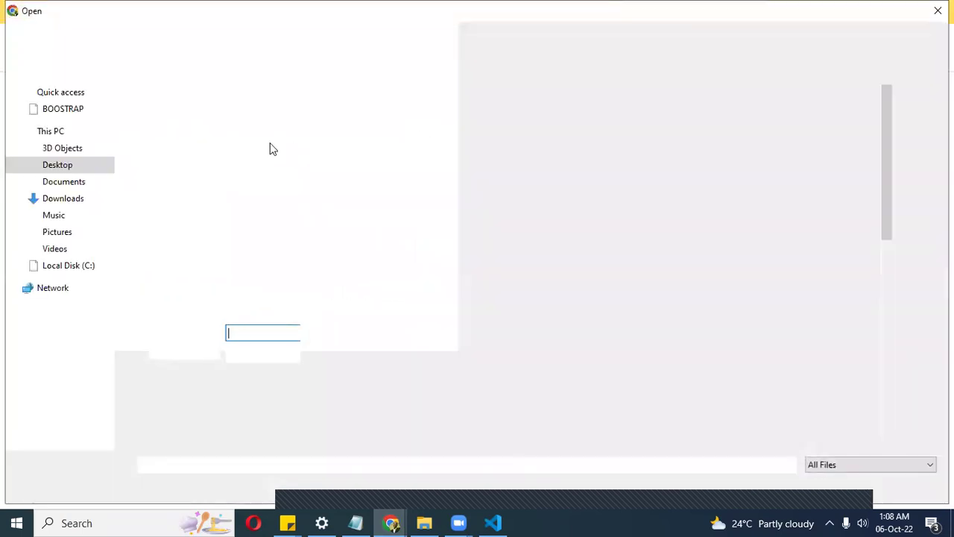
{"action": "left_click", "coordinate": [69, 172]}
{"action": "left_click", "coordinate": [74, 110]}
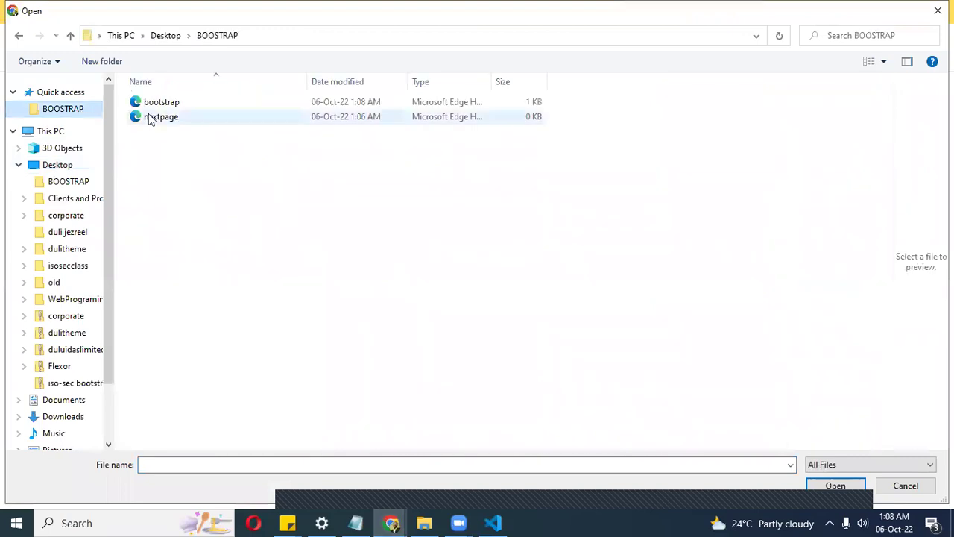
{"action": "left_click", "coordinate": [188, 102]}
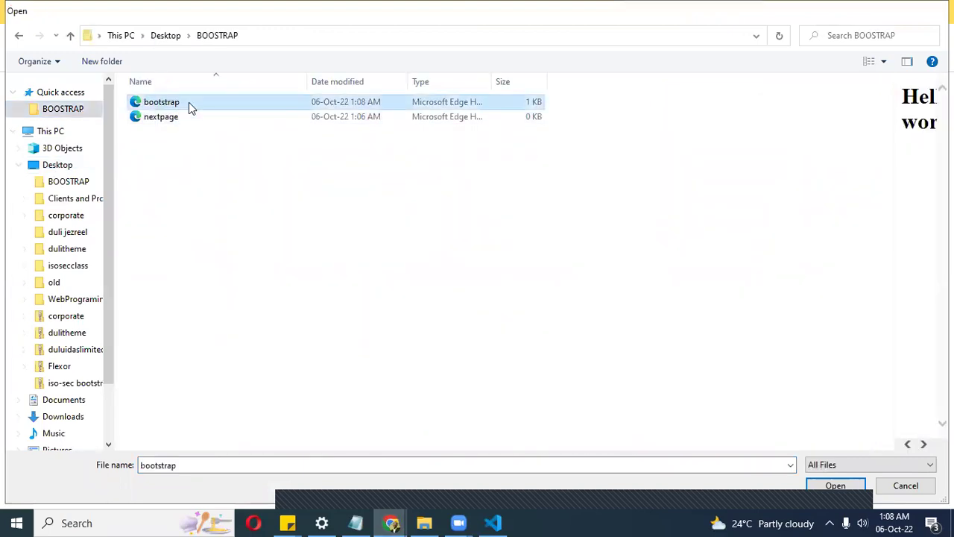
{"action": "double_click", "coordinate": [189, 102]}
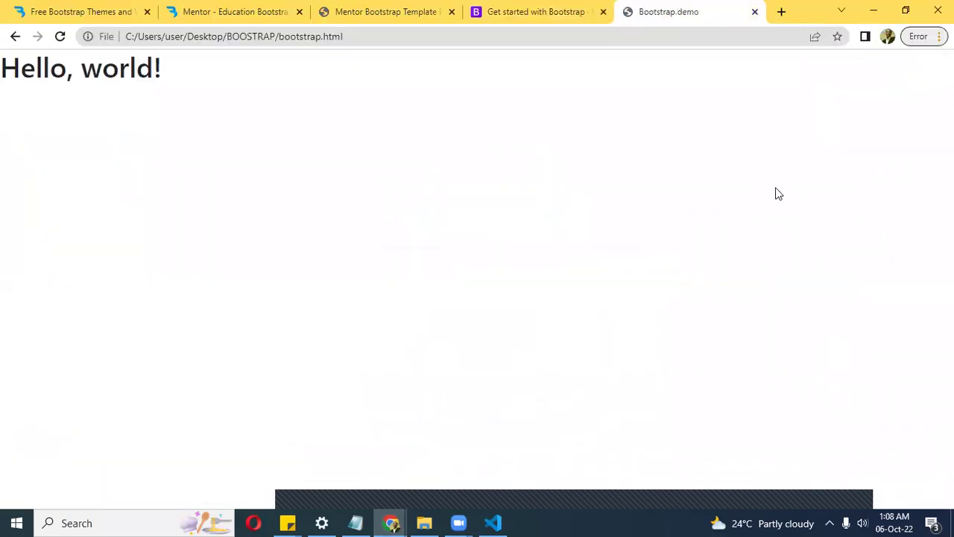
{"action": "left_click", "coordinate": [494, 523]}
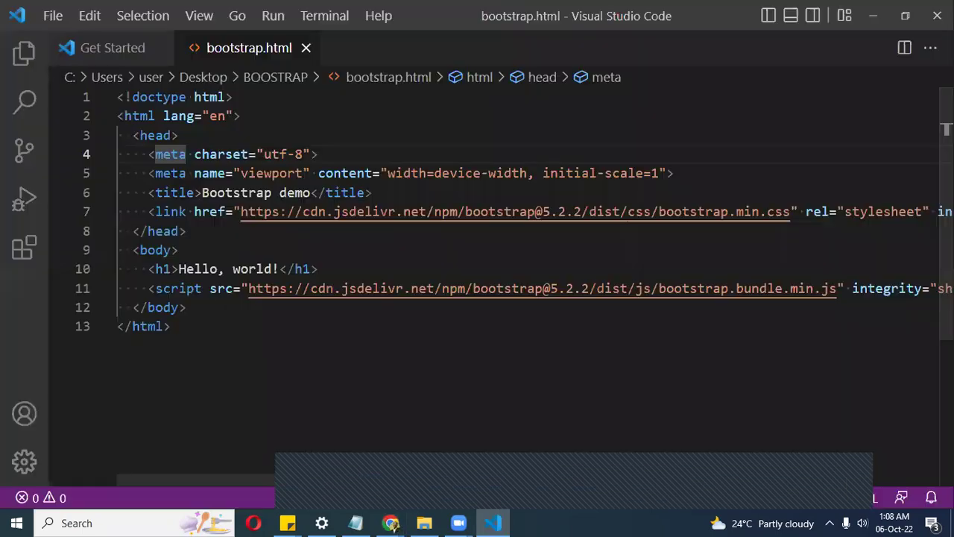
Arrange the VS Code and Chrome windows side by side.
{"action": "left_click", "coordinate": [898, 22]}
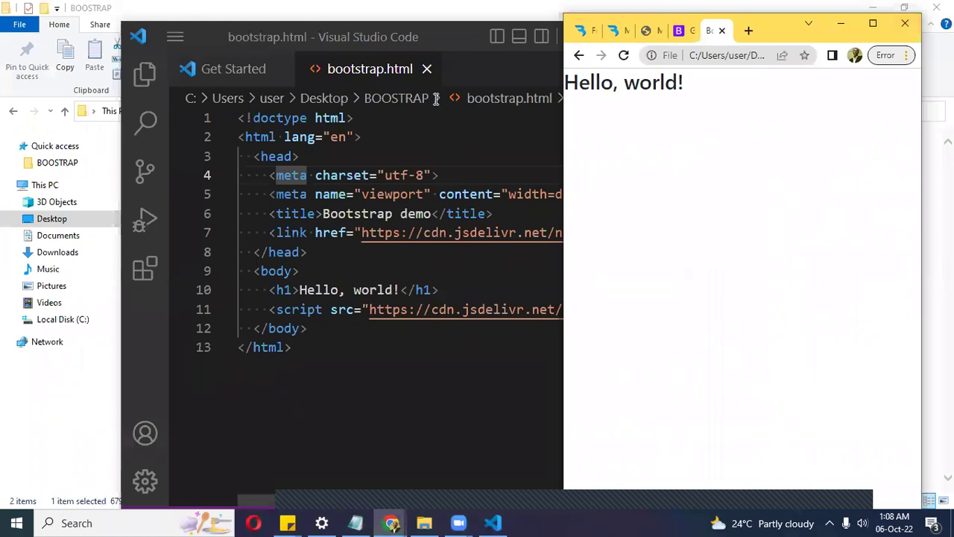
{"action": "left_click", "coordinate": [414, 29]}
{"action": "left_click_drag", "start_coordinate": [399, 28], "coordinate": [247, 23]}
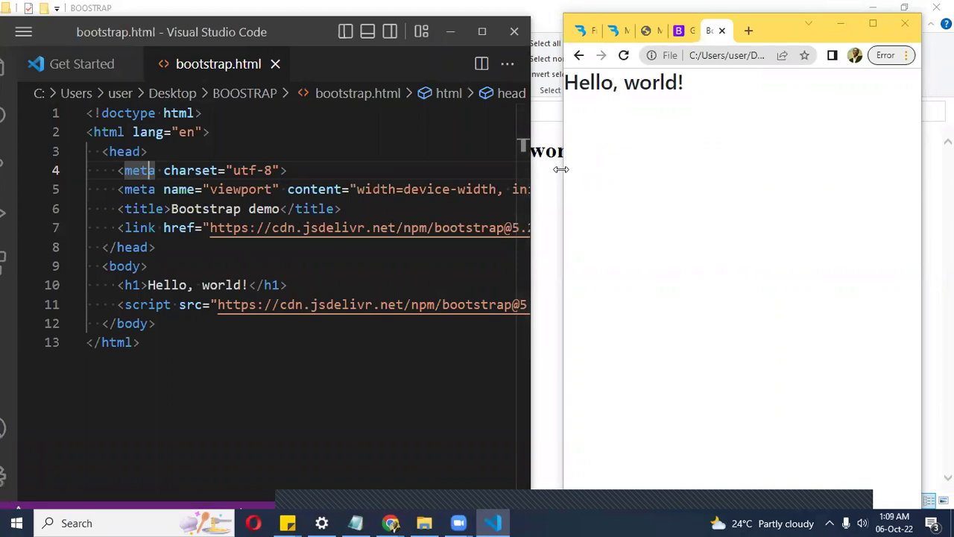
{"action": "left_click_drag", "start_coordinate": [560, 170], "coordinate": [530, 170]}
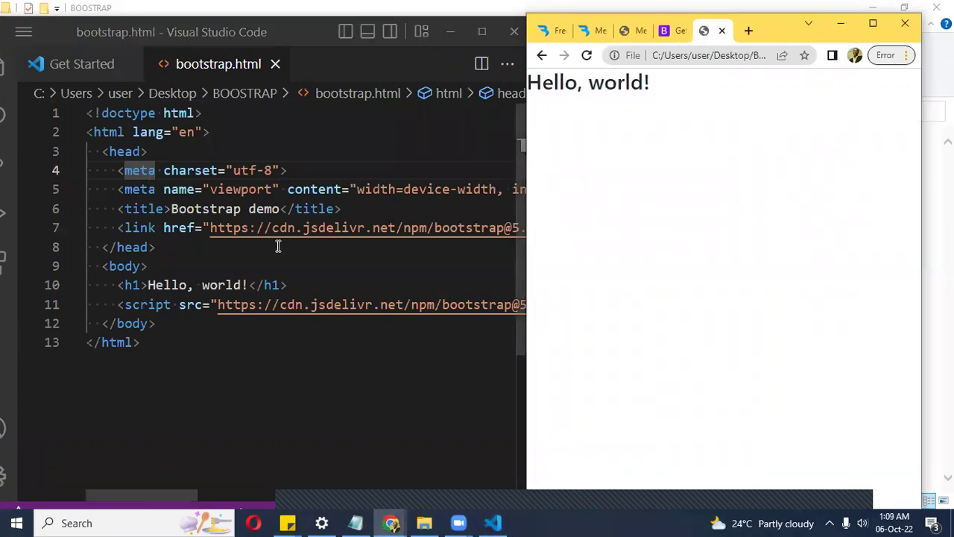
Duplicate the Hello, world! h1 line to make four headings.
{"action": "left_click", "coordinate": [296, 284]}
{"action": "key", "text": "shift+Home"}
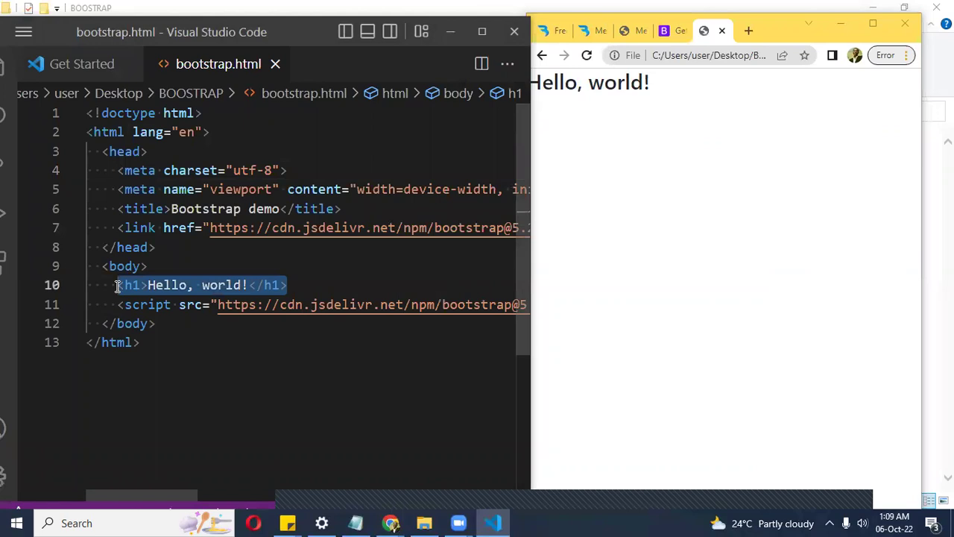
{"action": "left_click", "coordinate": [299, 288]}
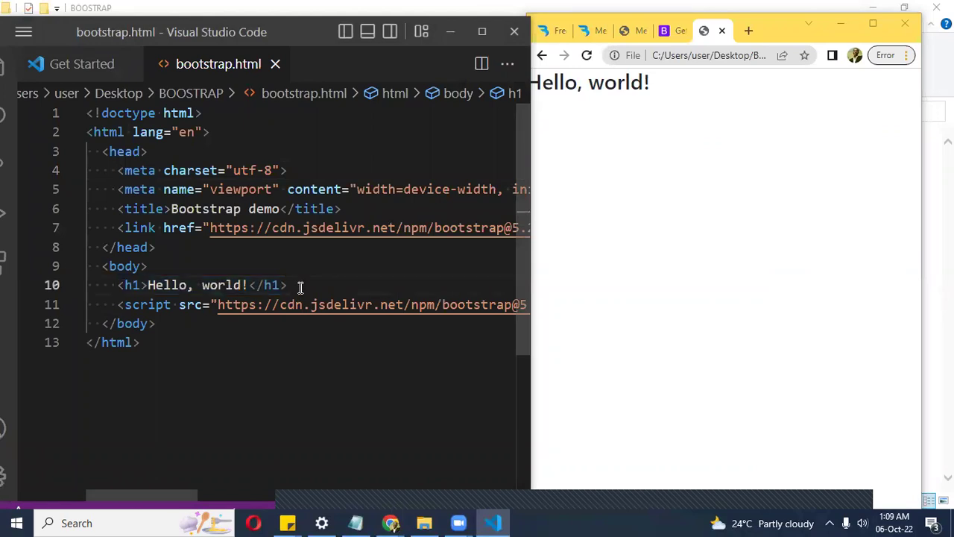
{"action": "key", "text": "Return"}
{"action": "key", "text": "ctrl+v"}
{"action": "key", "text": "Return"}
{"action": "key", "text": "ctrl+v"}
{"action": "key", "text": "Return"}
{"action": "key", "text": "ctrl+v"}
{"action": "key", "text": "Return"}
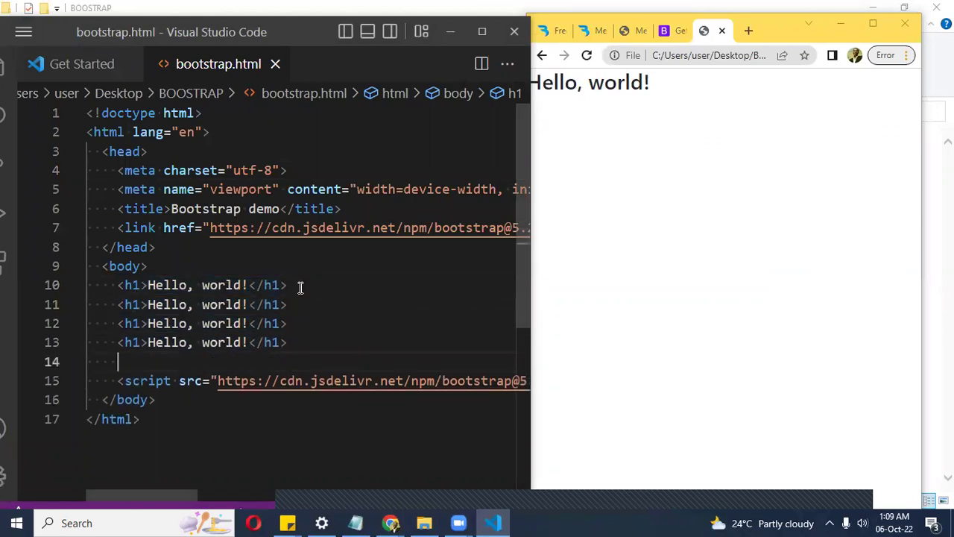
Change line 11's heading to h2 and reload Chrome to show it.
{"action": "left_click", "coordinate": [144, 304]}
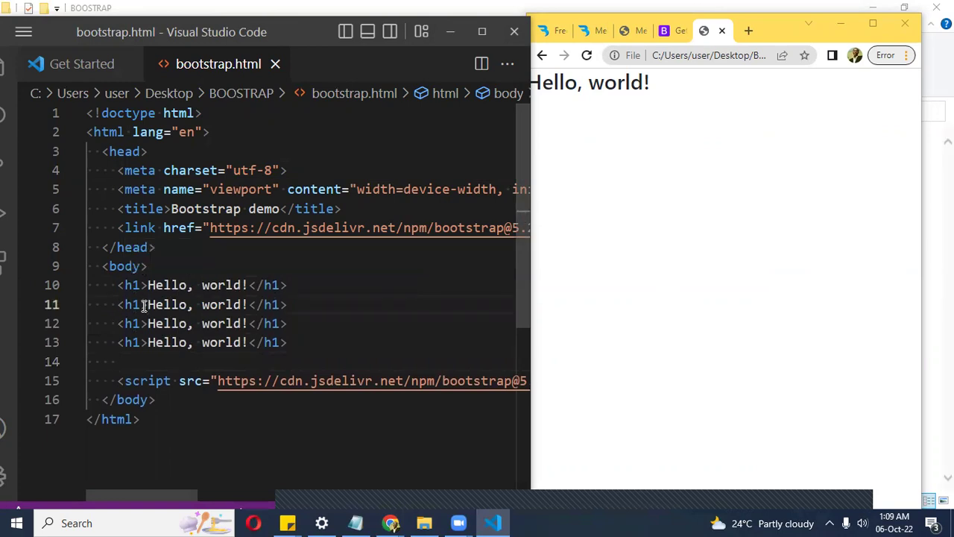
{"action": "key", "text": "BackSpace"}
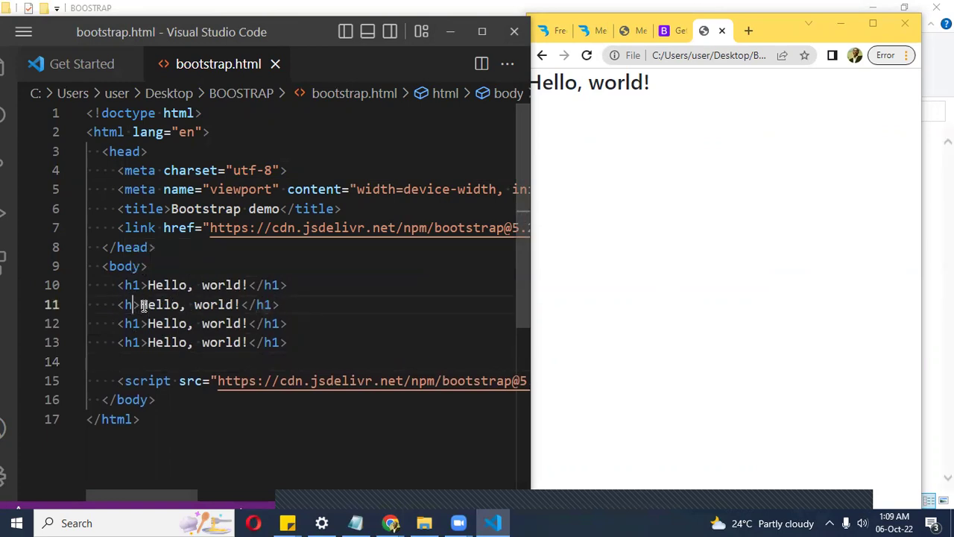
{"action": "type", "text": "2"}
{"action": "key", "text": "Right"}
{"action": "key", "text": "Right"}
{"action": "key", "text": "Right"}
{"action": "key", "text": "Right"}
{"action": "key", "text": "Right"}
{"action": "key", "text": "Right"}
{"action": "key", "text": "Right"}
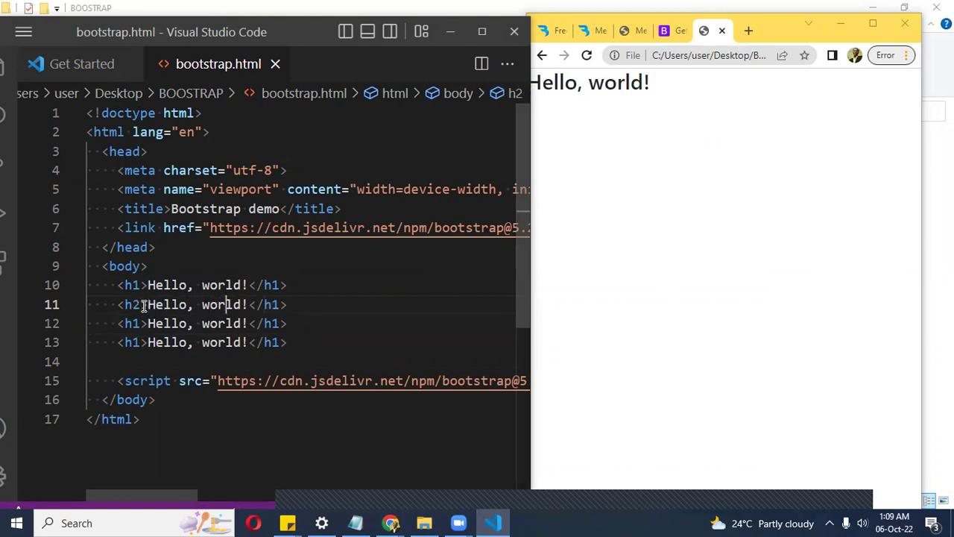
{"action": "key", "text": "Right"}
{"action": "key", "text": "Right"}
{"action": "key", "text": "Right"}
{"action": "key", "text": "BackSpace"}
{"action": "type", "text": "2"}
{"action": "left_click", "coordinate": [635, 291]}
{"action": "key", "text": "ctrl+r"}
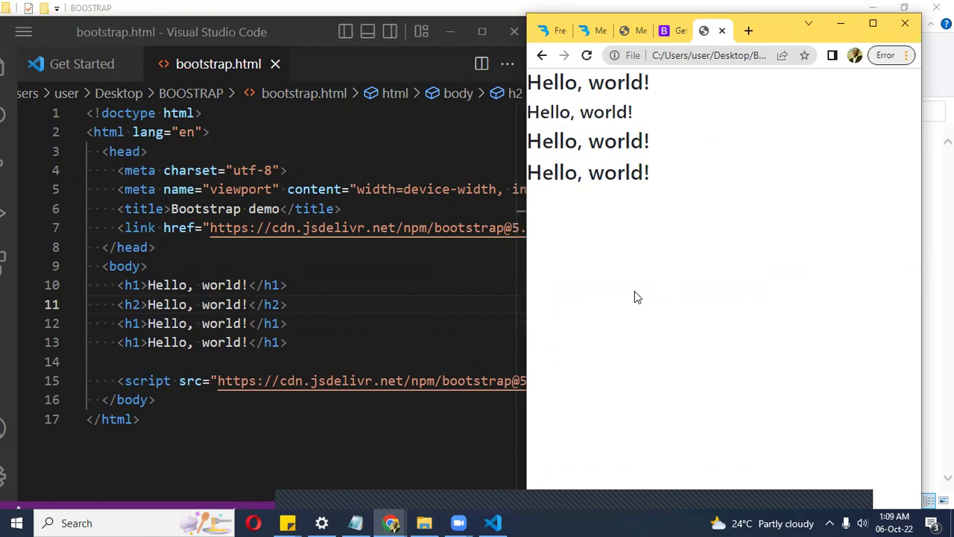
{"action": "left_click_drag", "start_coordinate": [299, 348], "coordinate": [111, 285]}
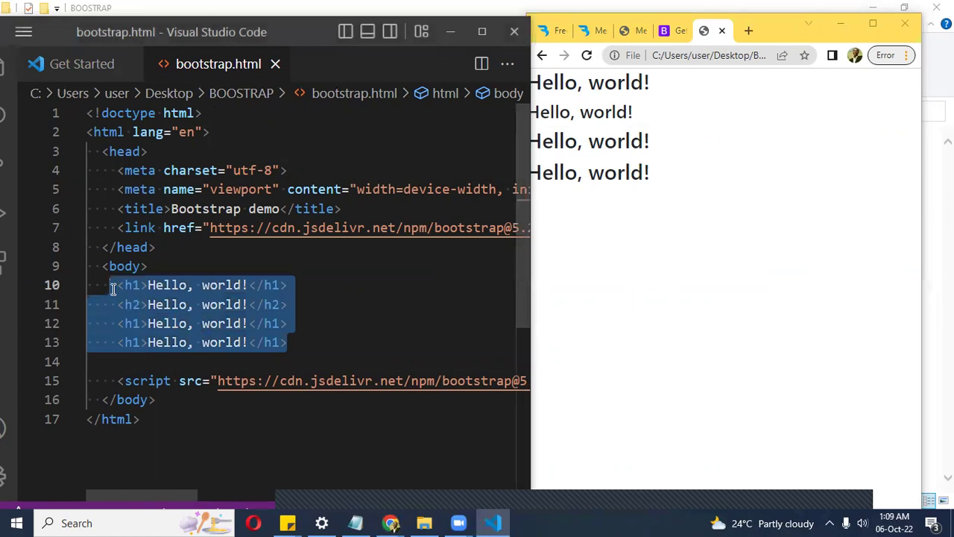
Delete the four heading lines and change the title to 'Bootstrap demo website'.
{"action": "key", "text": "BackSpace"}
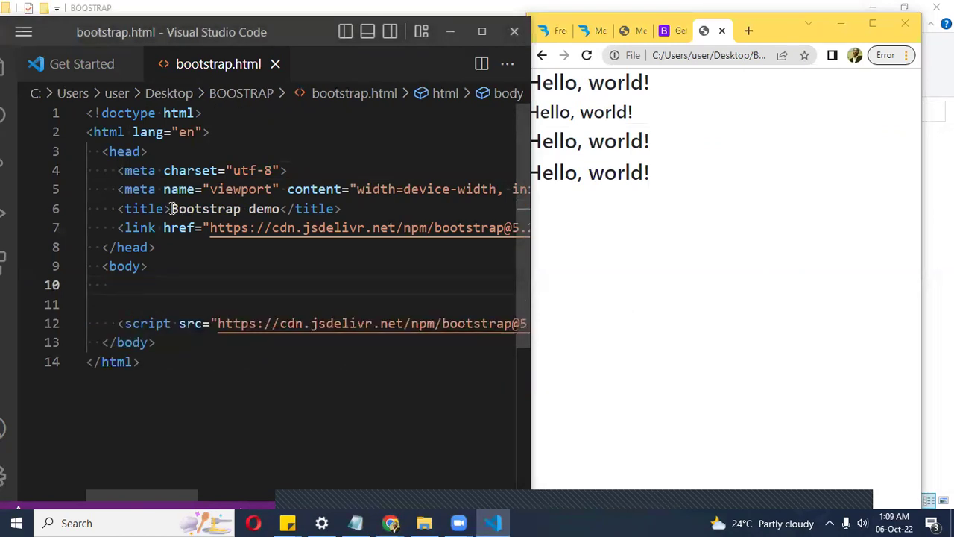
{"action": "left_click", "coordinate": [279, 208]}
{"action": "type", "text": "website"}
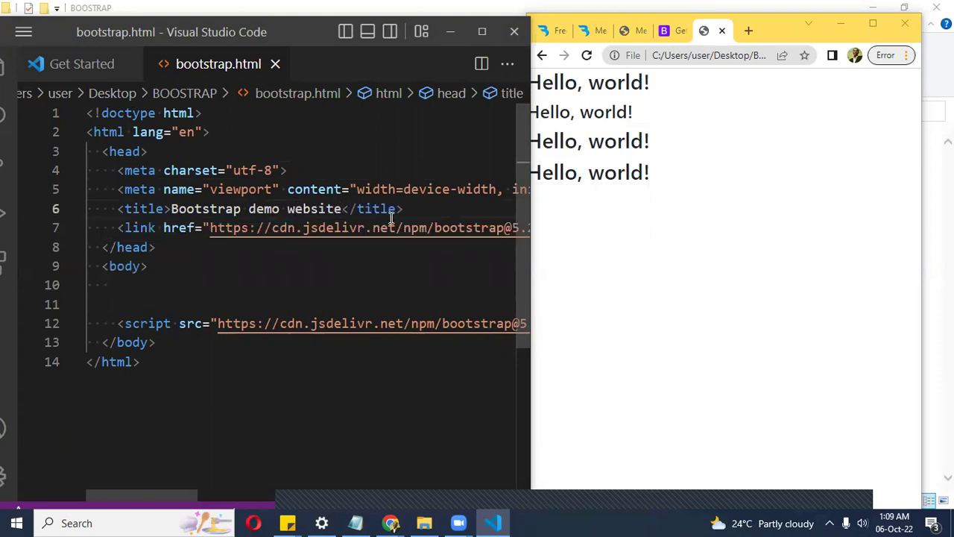
Reload Chrome's preview to confirm the headings are gone, then return to the Bootstrap docs tab.
{"action": "left_click", "coordinate": [771, 128]}
{"action": "triple_click", "coordinate": [771, 128]}
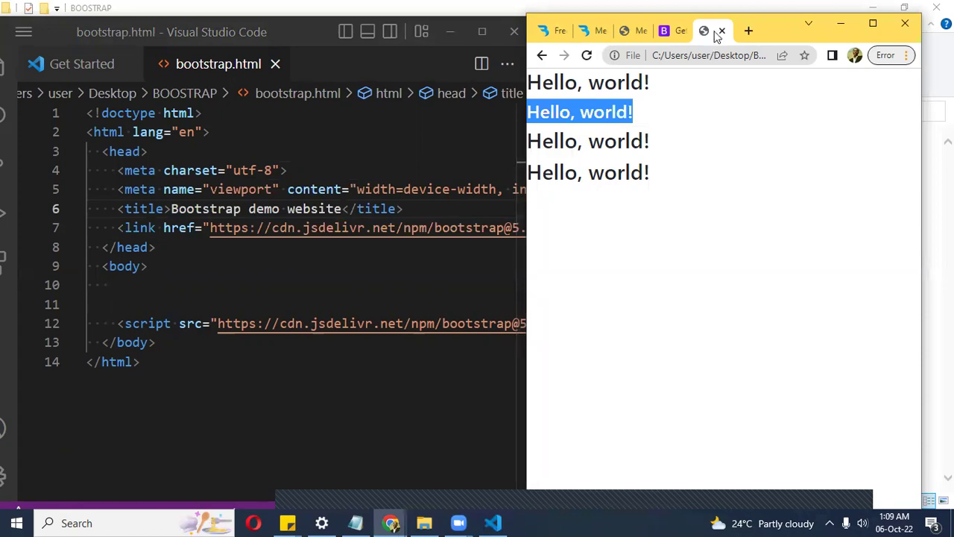
{"action": "triple_click", "coordinate": [711, 125]}
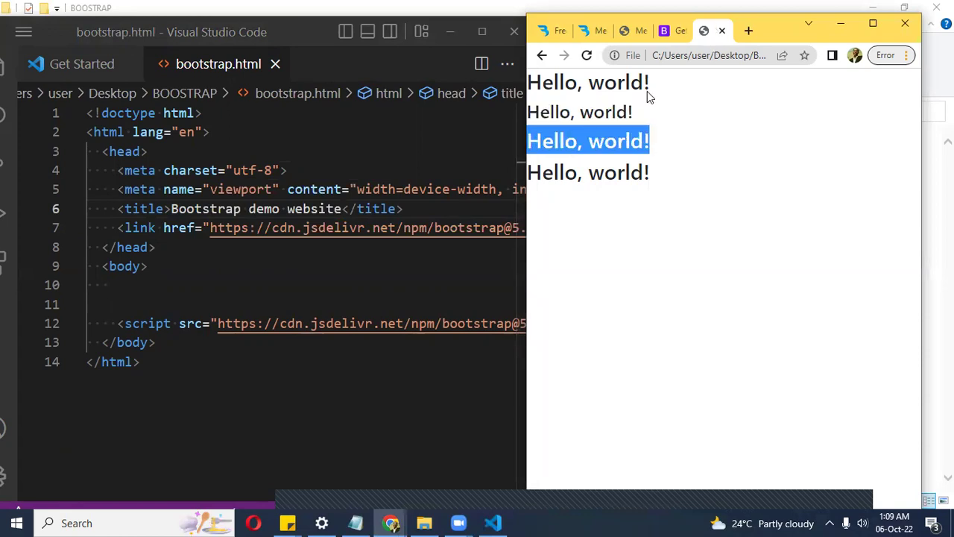
{"action": "left_click", "coordinate": [586, 57]}
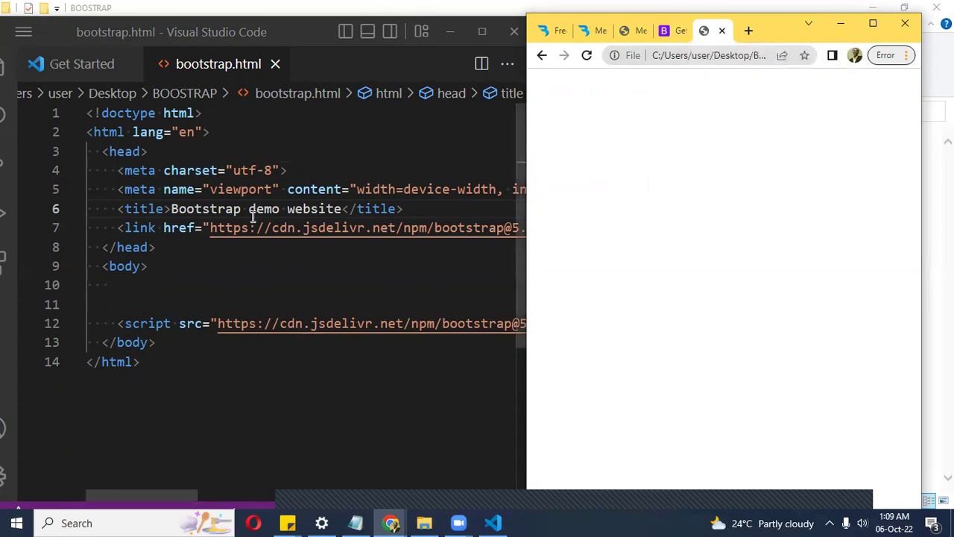
{"action": "left_click", "coordinate": [192, 277]}
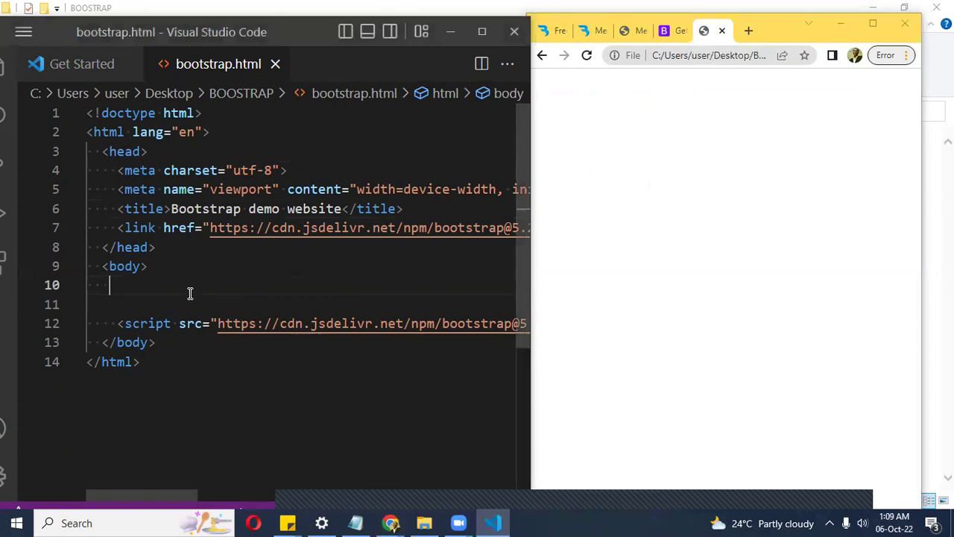
{"action": "left_click", "coordinate": [703, 150]}
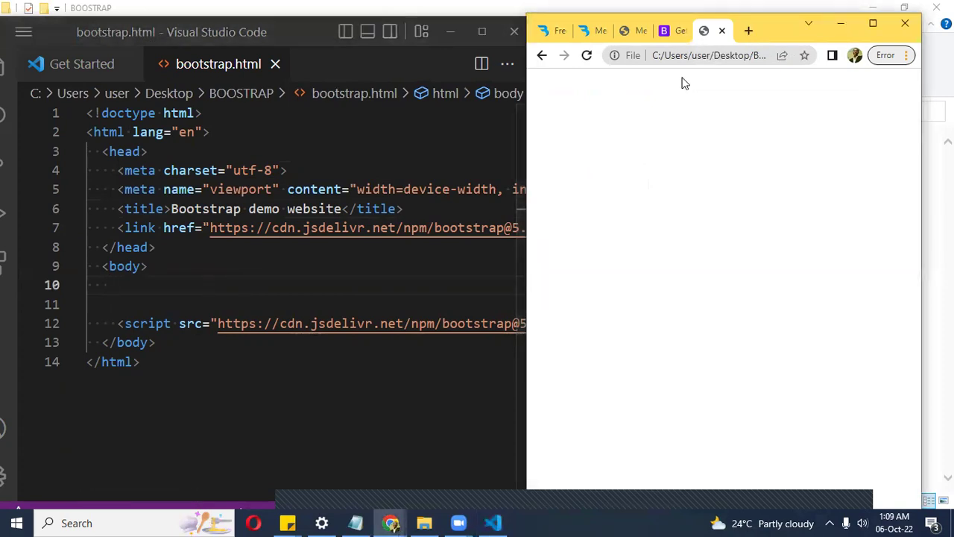
{"action": "left_click", "coordinate": [668, 36]}
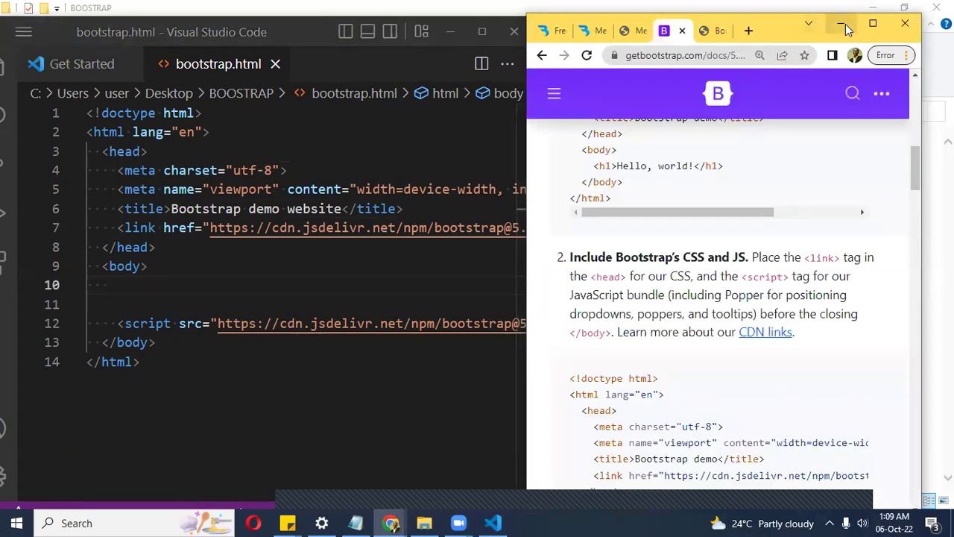
Maximize Chrome and scroll the Get started docs sidebar to the Components list.
{"action": "left_click", "coordinate": [870, 25]}
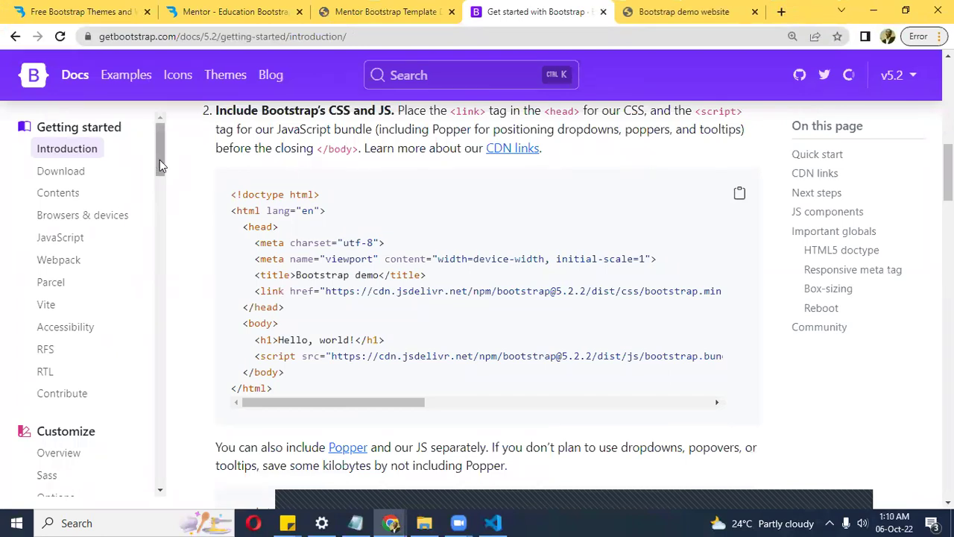
{"action": "left_click_drag", "start_coordinate": [160, 164], "coordinate": [158, 131]}
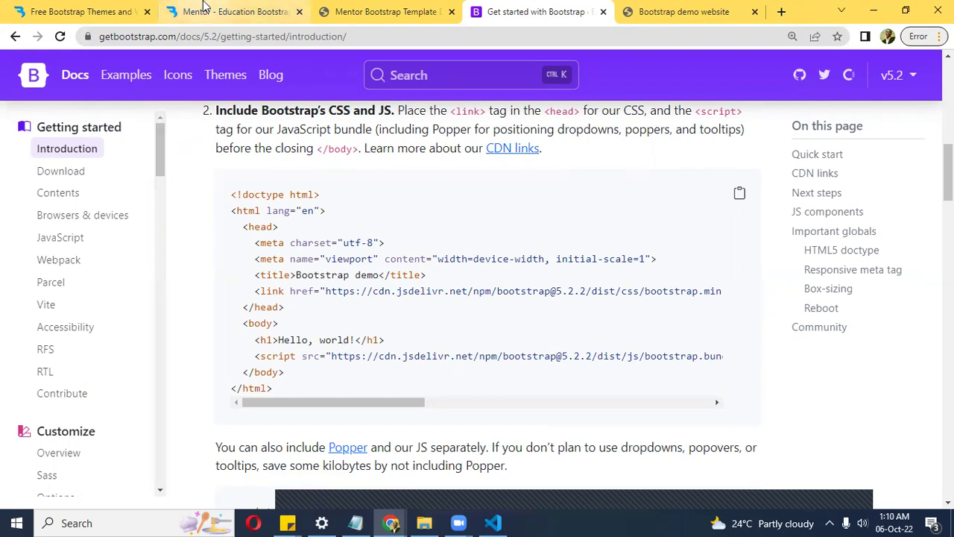
{"action": "left_click", "coordinate": [91, 13]}
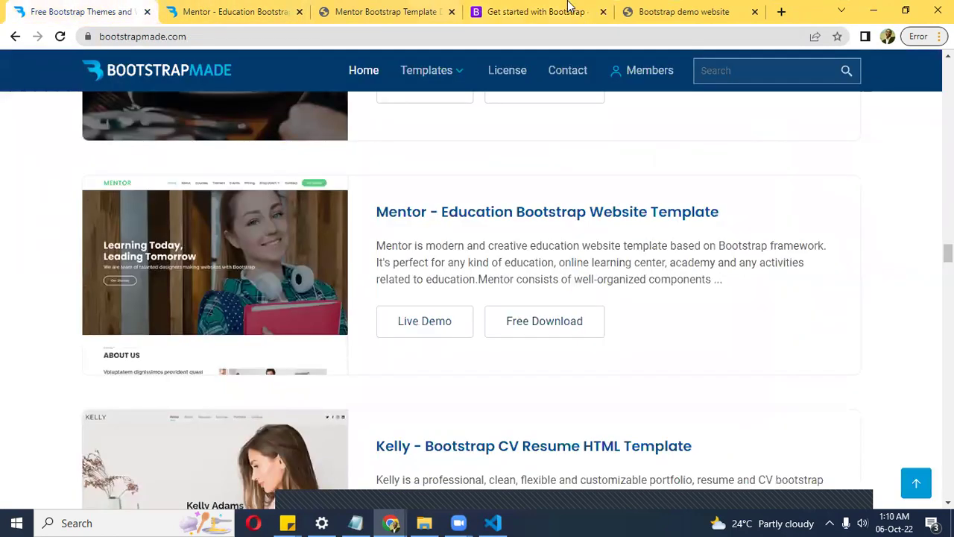
{"action": "left_click", "coordinate": [544, 10]}
{"action": "left_click_drag", "start_coordinate": [155, 143], "coordinate": [146, 291]}
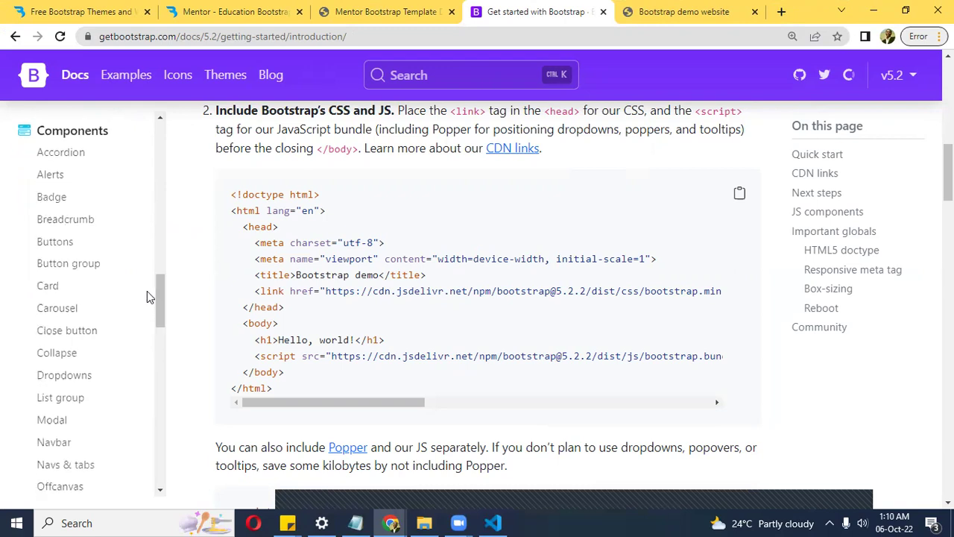
Open the Alerts, Accordion, Buttons and Card component docs in new tabs.
{"action": "right_click", "coordinate": [46, 180]}
{"action": "left_click", "coordinate": [75, 189]}
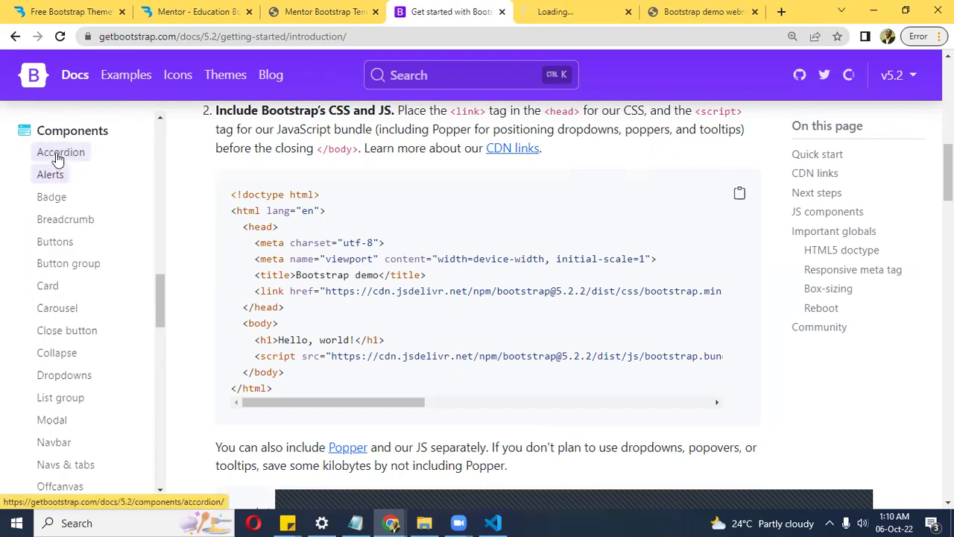
{"action": "right_click", "coordinate": [64, 156]}
{"action": "left_click", "coordinate": [75, 166]}
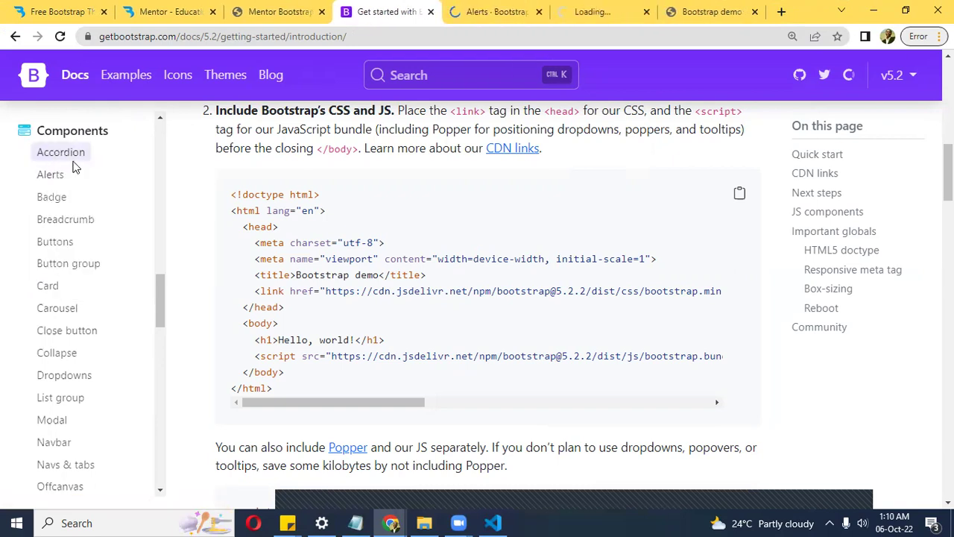
{"action": "right_click", "coordinate": [74, 243]}
{"action": "left_click", "coordinate": [85, 249]}
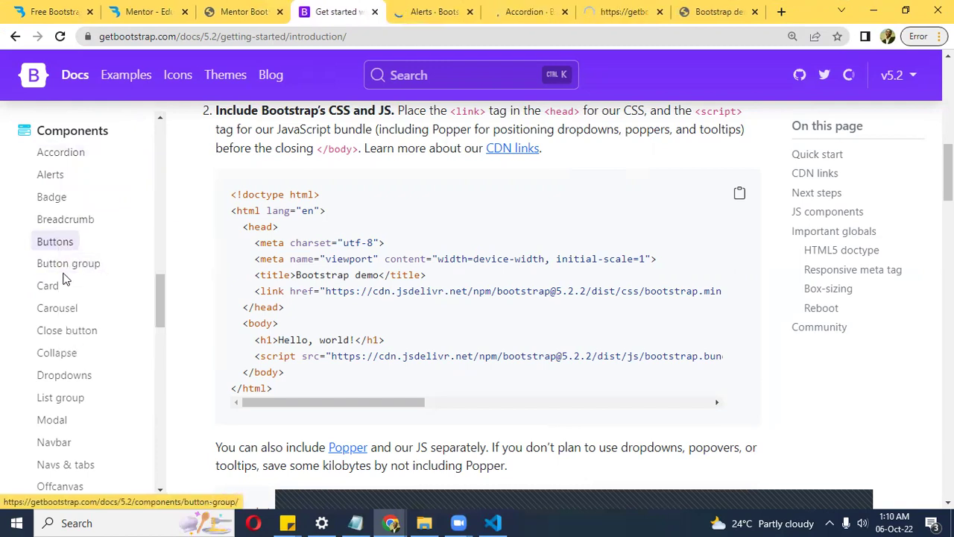
{"action": "right_click", "coordinate": [66, 288]}
{"action": "left_click", "coordinate": [84, 297]}
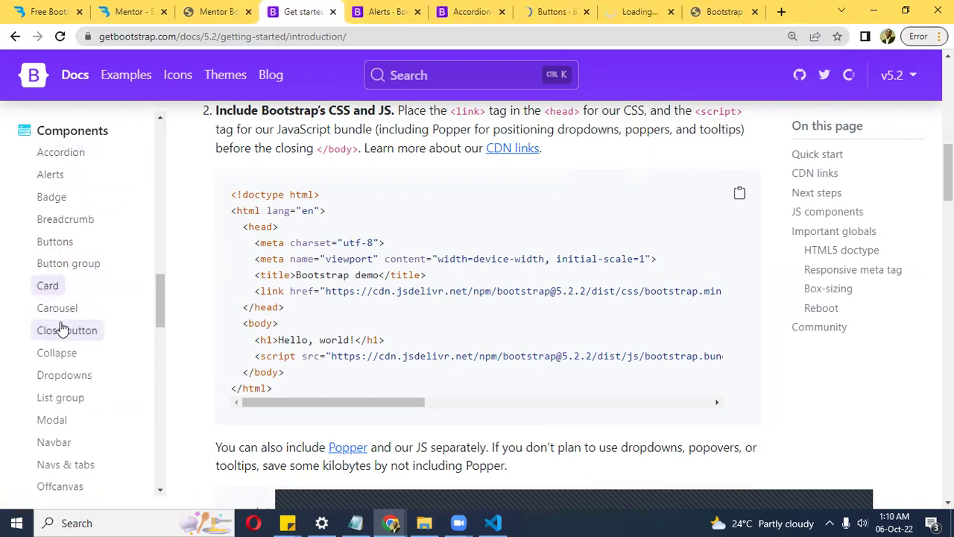
Open the Carousel and Navbar component docs in new tabs.
{"action": "right_click", "coordinate": [69, 312]}
{"action": "left_click", "coordinate": [83, 321]}
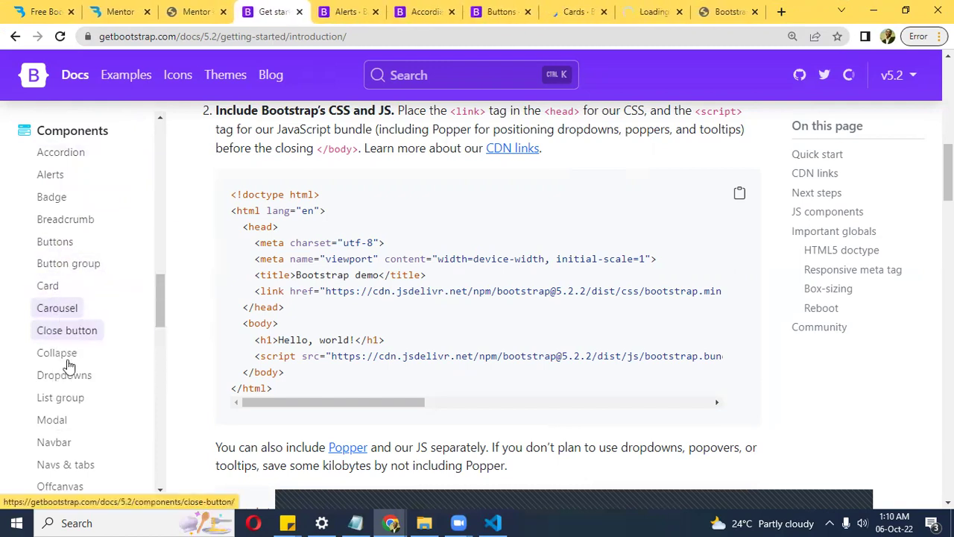
{"action": "scroll", "coordinate": [163, 305], "scroll_direction": "down", "scroll_amount": 2}
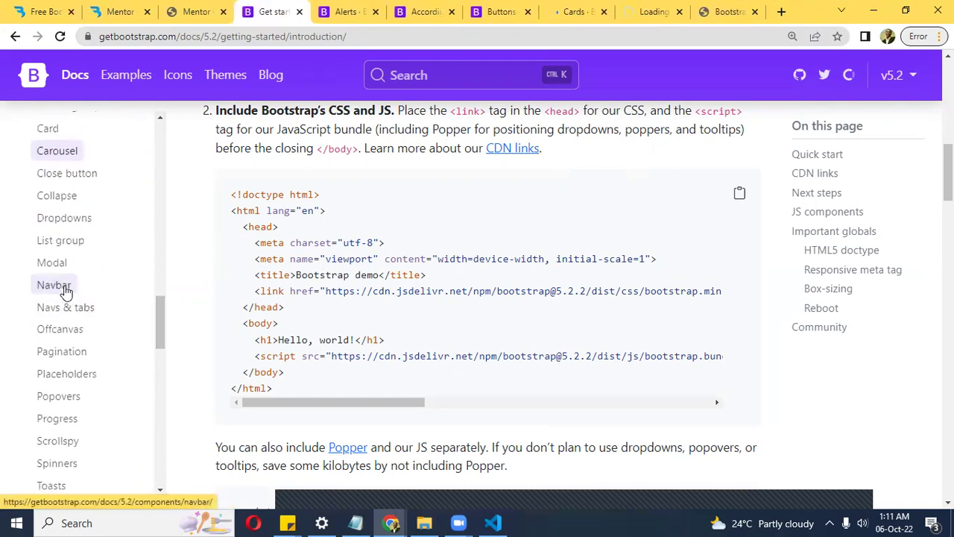
{"action": "right_click", "coordinate": [65, 291]}
{"action": "left_click", "coordinate": [86, 299]}
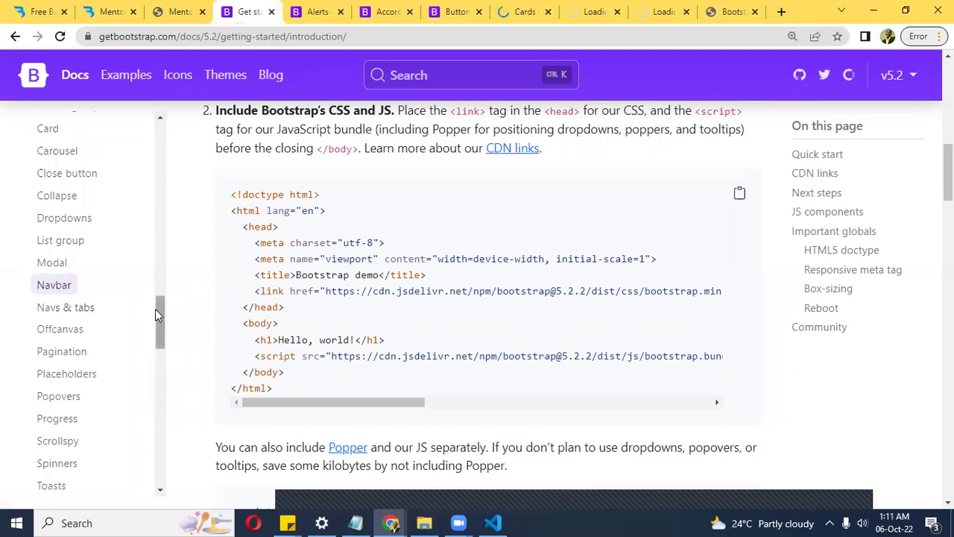
{"action": "scroll", "coordinate": [157, 313], "scroll_direction": "down", "scroll_amount": 2}
{"action": "left_click_drag", "start_coordinate": [158, 331], "coordinate": [162, 191]}
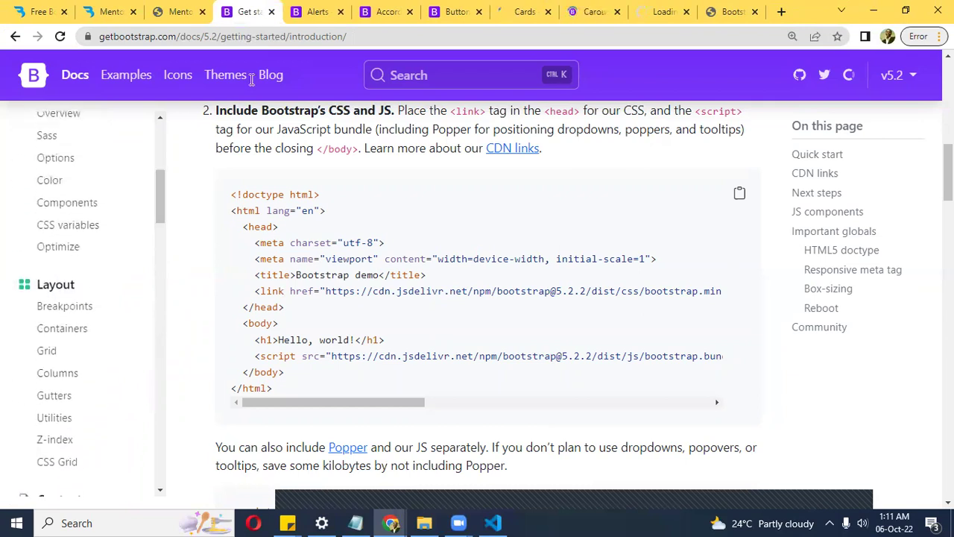
Step through the Alerts, Accordion, Buttons, Carousel and Navbar docs tabs.
{"action": "left_click", "coordinate": [316, 11]}
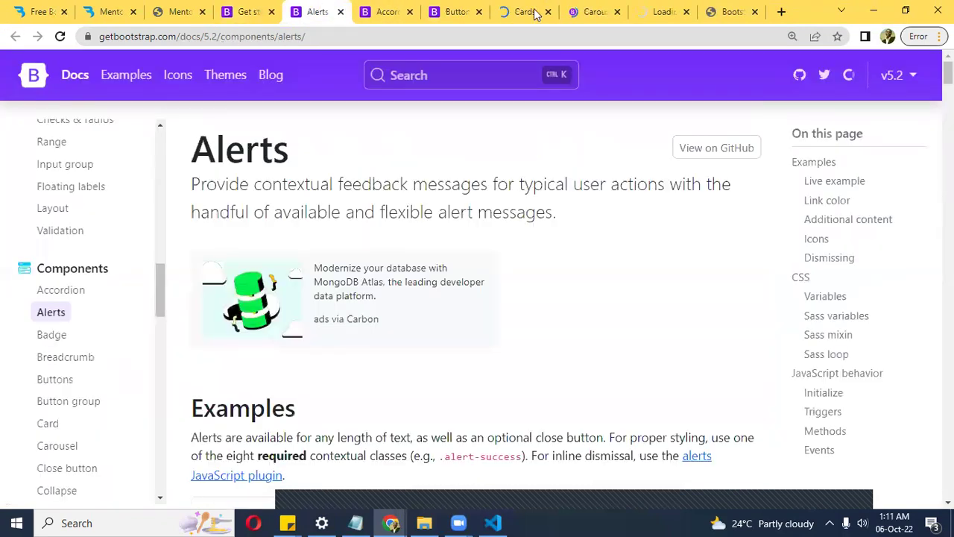
{"action": "left_click", "coordinate": [386, 12]}
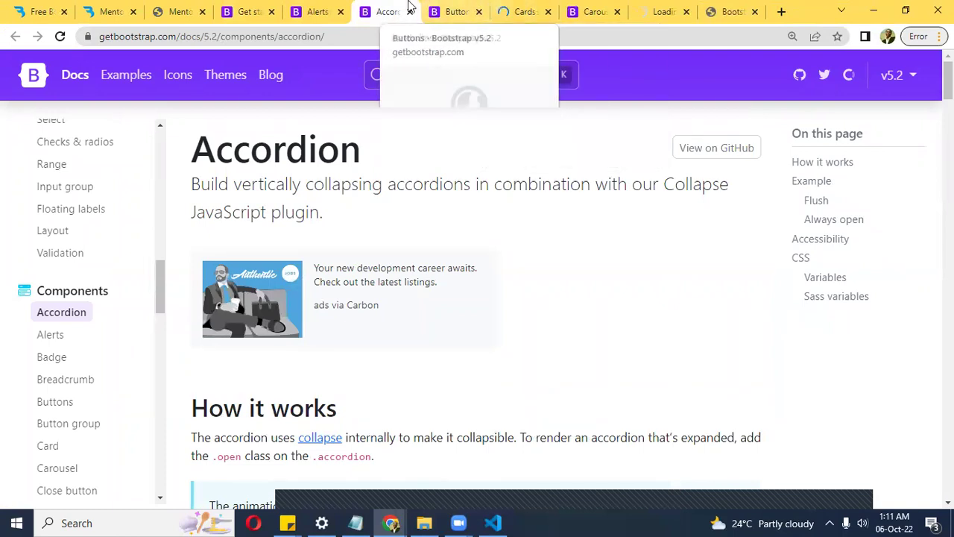
{"action": "left_click", "coordinate": [453, 11]}
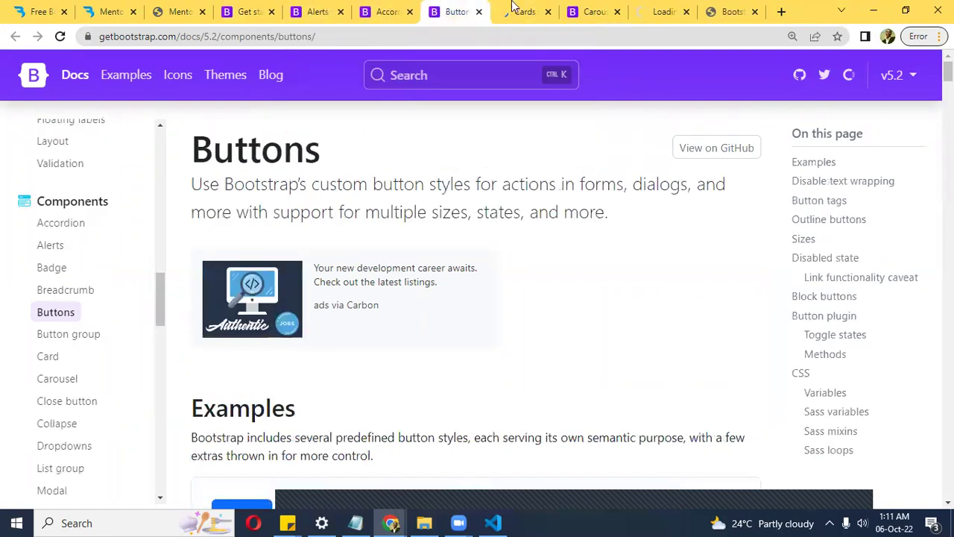
{"action": "left_click", "coordinate": [592, 11]}
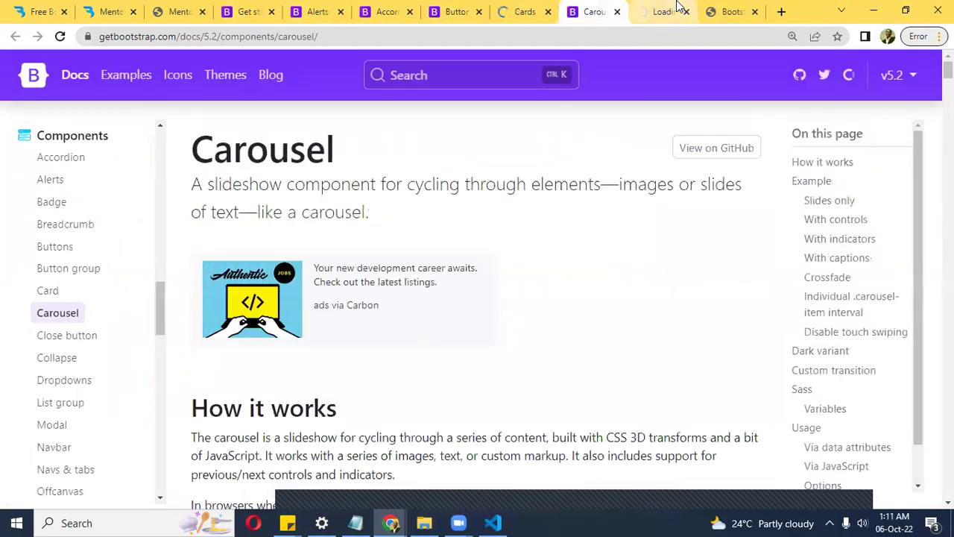
{"action": "left_click", "coordinate": [679, 6]}
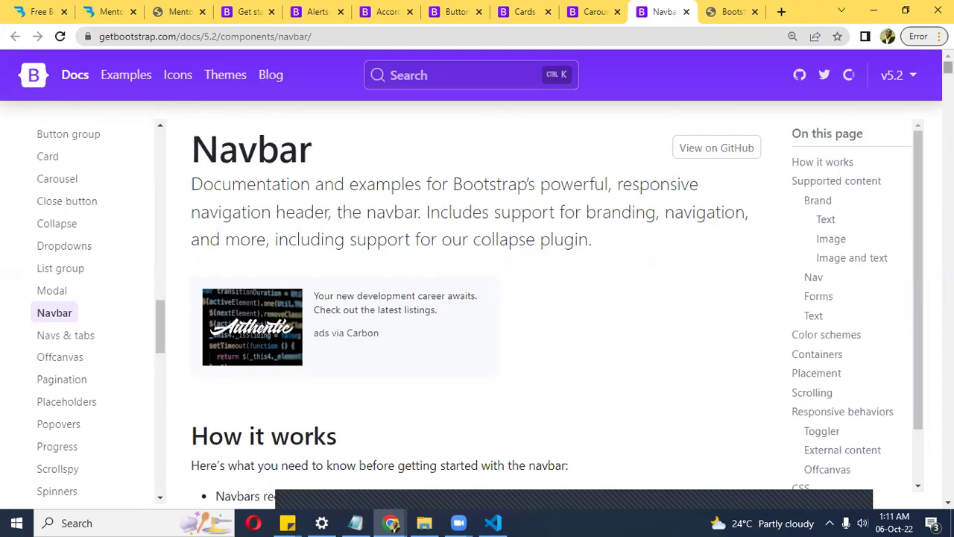
Scroll to the Navbar's Supported content example and try its Search button.
{"action": "scroll", "coordinate": [470, 298], "scroll_direction": "down", "scroll_amount": 4}
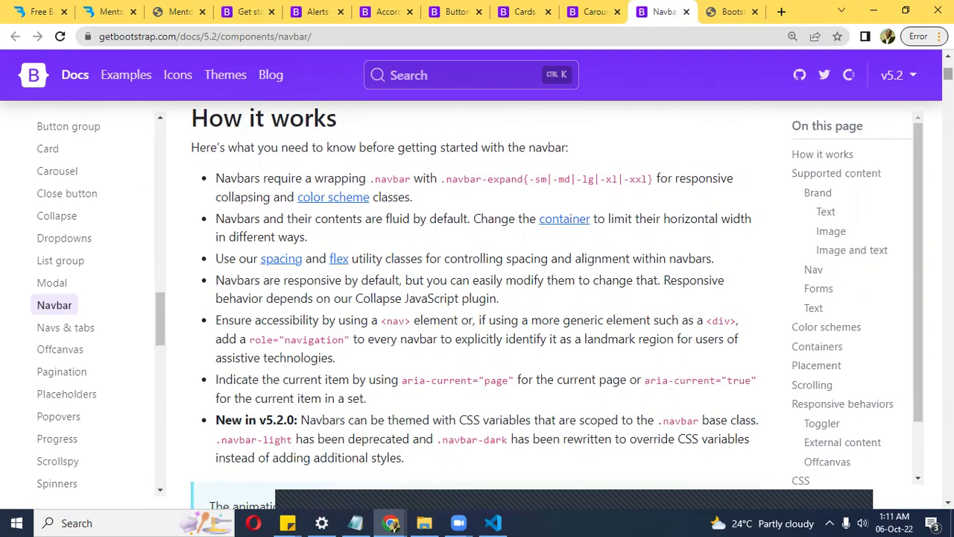
{"action": "scroll", "coordinate": [477, 299], "scroll_direction": "down", "scroll_amount": 3}
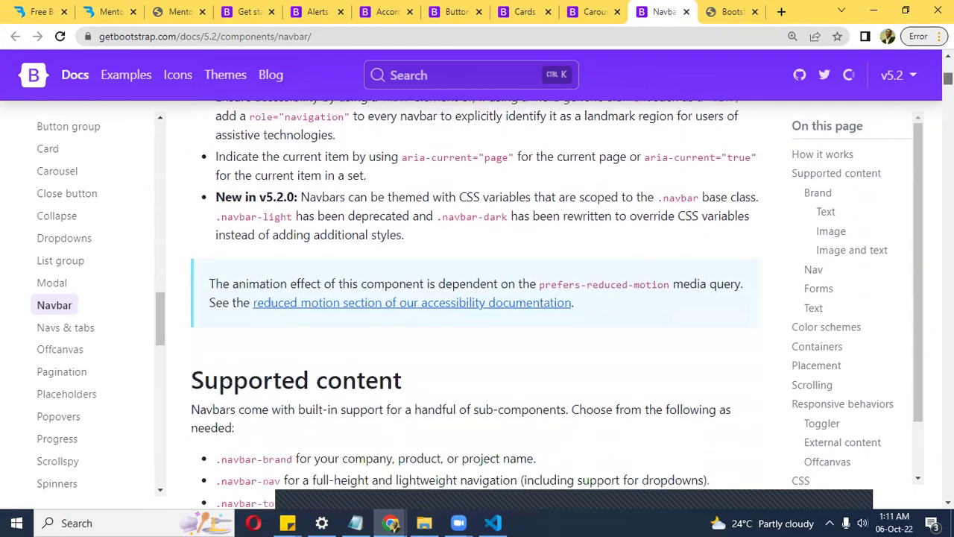
{"action": "scroll", "coordinate": [476, 296], "scroll_direction": "down", "scroll_amount": 8}
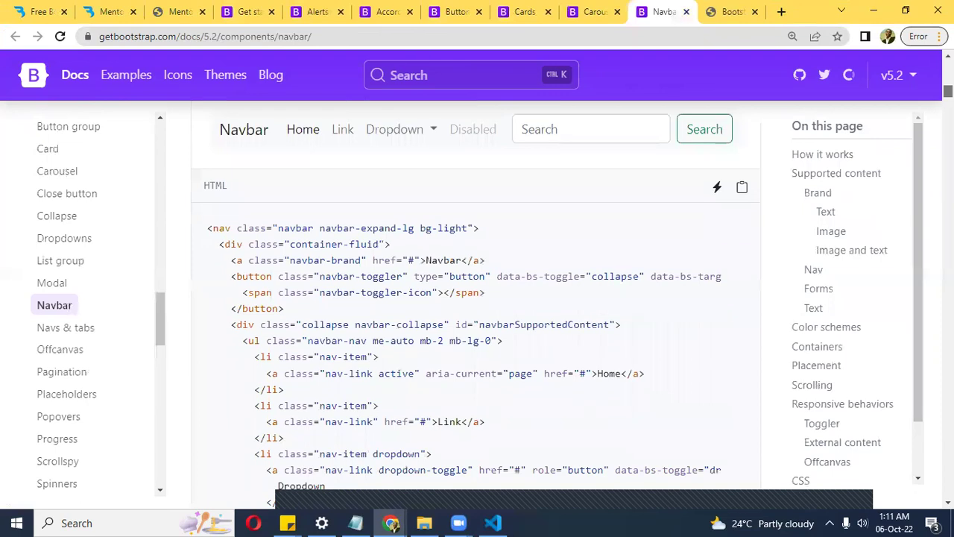
{"action": "scroll", "coordinate": [304, 362], "scroll_direction": "up", "scroll_amount": 3}
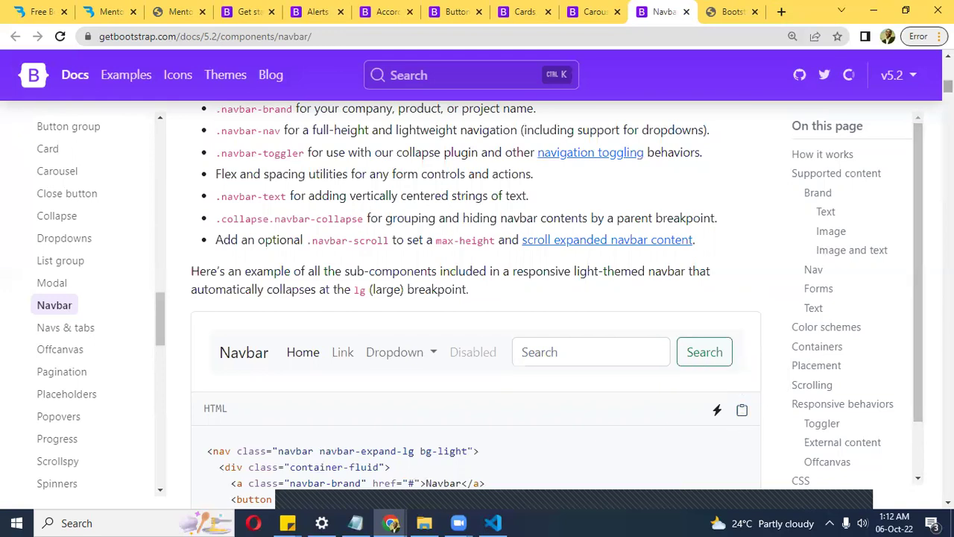
{"action": "scroll", "coordinate": [478, 298], "scroll_direction": "down", "scroll_amount": 3}
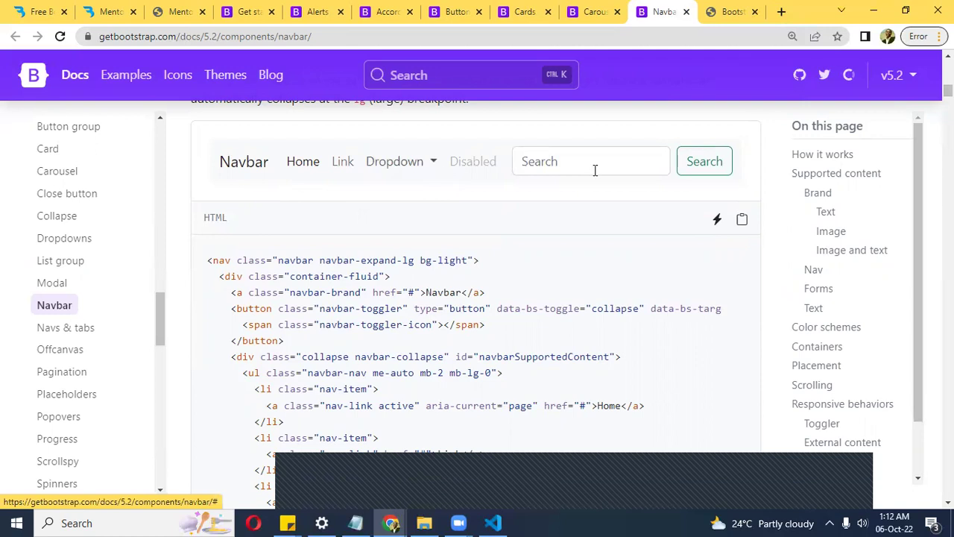
{"action": "left_click", "coordinate": [718, 166]}
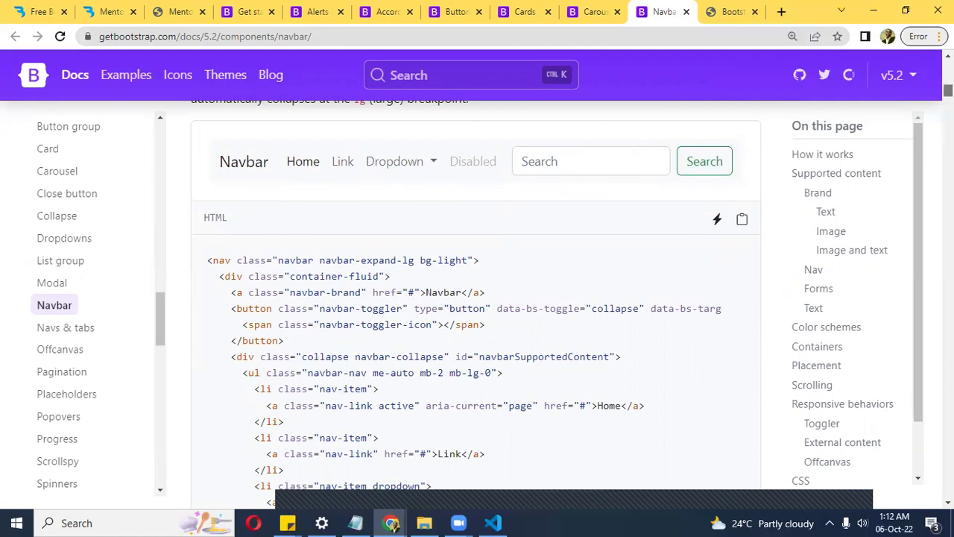
Read down through Brand, Nav, Forms and Text to the dark, blue and light color-scheme examples.
{"action": "scroll", "coordinate": [477, 298], "scroll_direction": "down", "scroll_amount": 9}
{"action": "scroll", "coordinate": [477, 298], "scroll_direction": "down", "scroll_amount": 10}
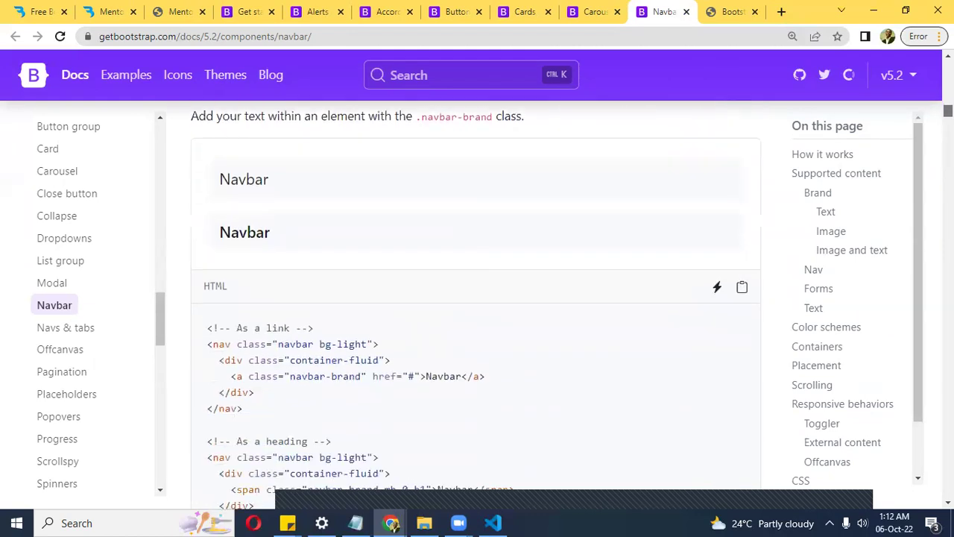
{"action": "scroll", "coordinate": [478, 298], "scroll_direction": "down", "scroll_amount": 4}
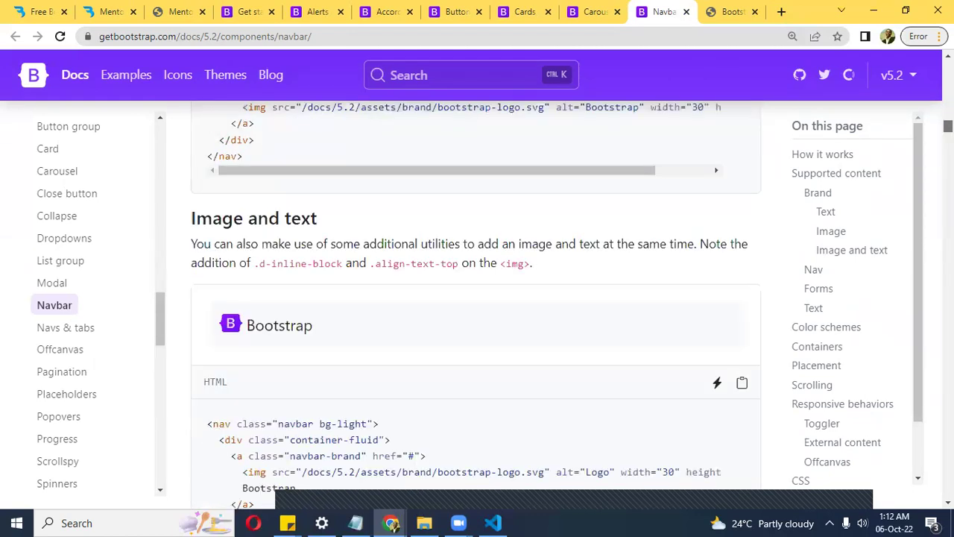
{"action": "scroll", "coordinate": [477, 298], "scroll_direction": "down", "scroll_amount": 10}
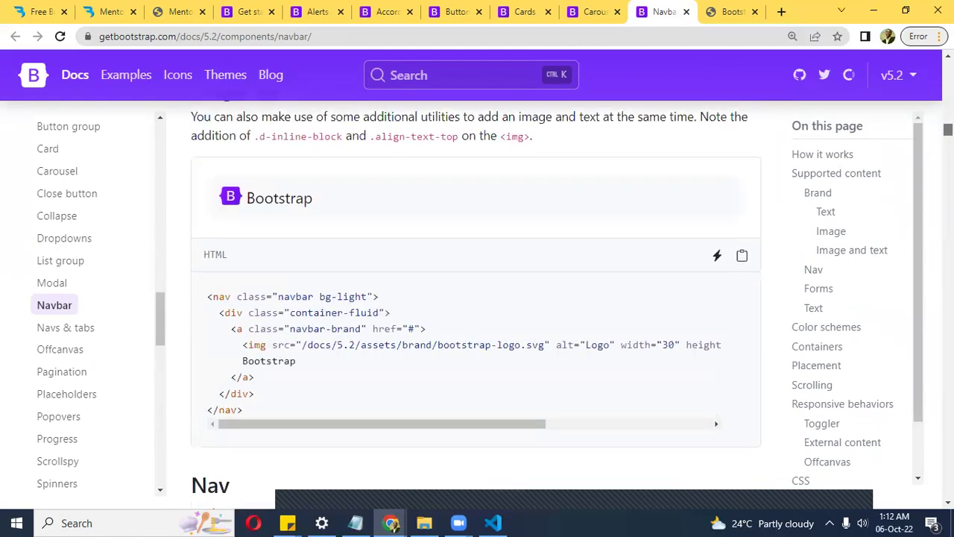
{"action": "scroll", "coordinate": [477, 298], "scroll_direction": "down", "scroll_amount": 15}
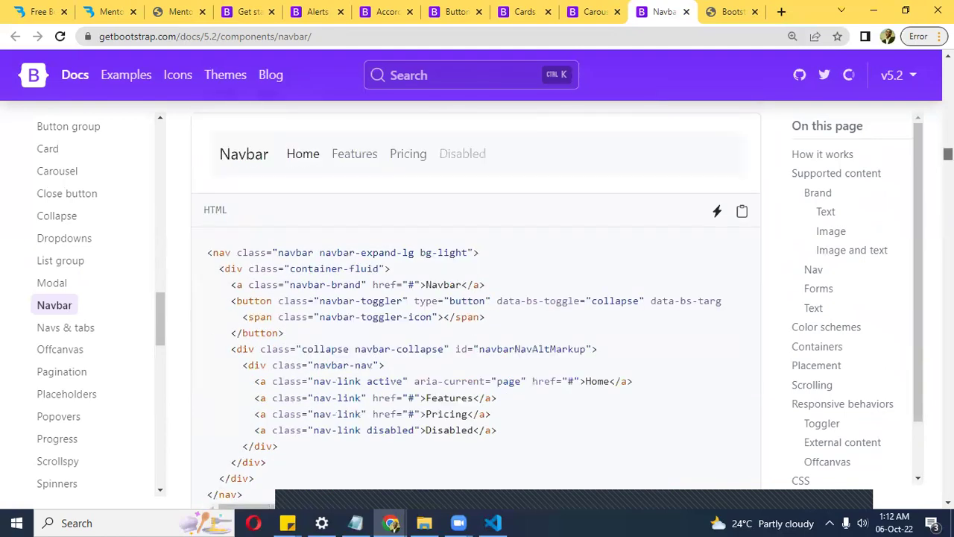
{"action": "scroll", "coordinate": [477, 298], "scroll_direction": "down", "scroll_amount": 10}
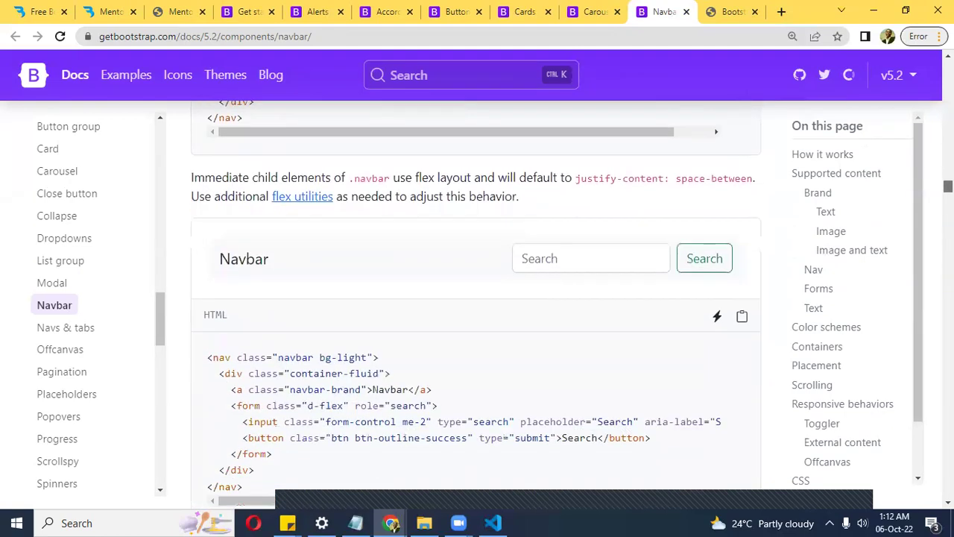
{"action": "scroll", "coordinate": [477, 298], "scroll_direction": "up", "scroll_amount": 2}
{"action": "scroll", "coordinate": [477, 298], "scroll_direction": "down", "scroll_amount": 15}
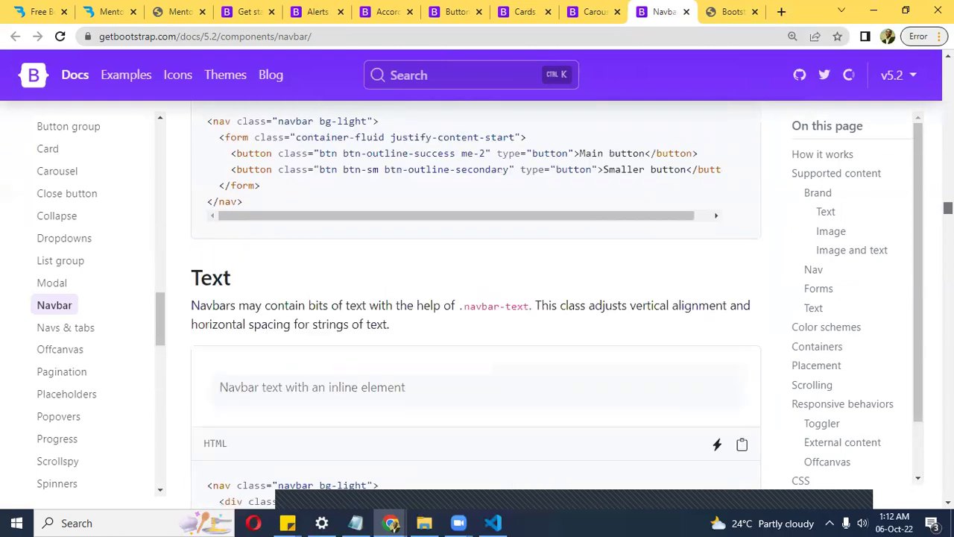
{"action": "scroll", "coordinate": [477, 299], "scroll_direction": "up", "scroll_amount": 1}
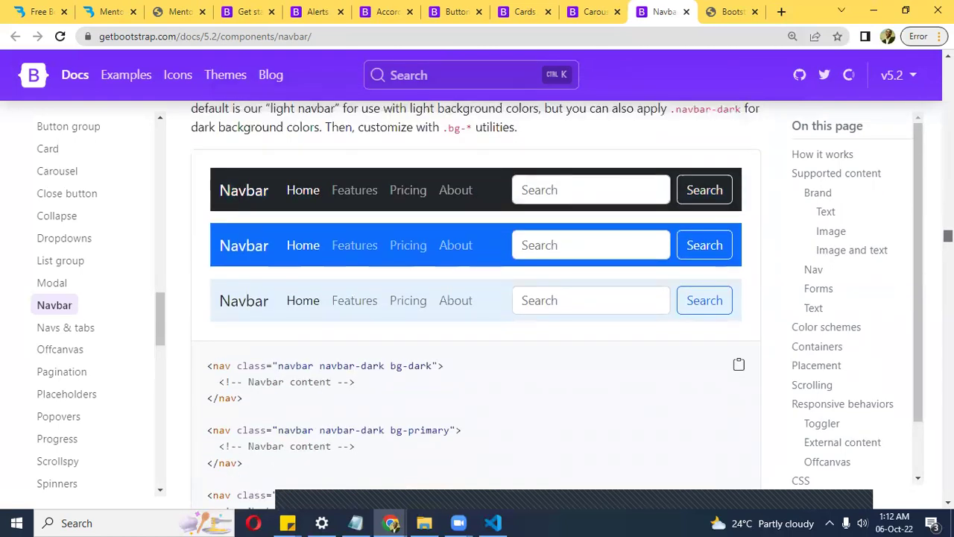
{"action": "scroll", "coordinate": [477, 298], "scroll_direction": "down", "scroll_amount": 1}
{"action": "scroll", "coordinate": [477, 299], "scroll_direction": "down", "scroll_amount": 1}
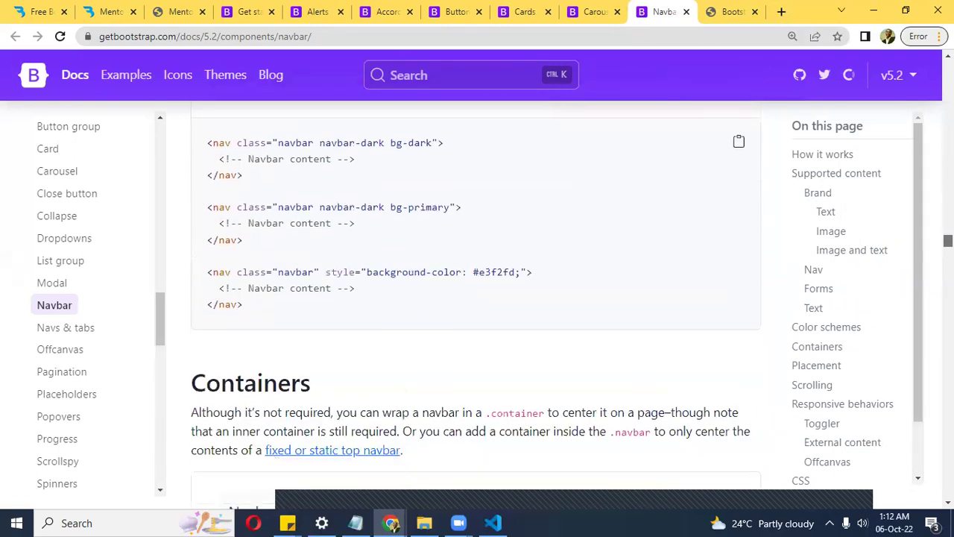
{"action": "scroll", "coordinate": [477, 298], "scroll_direction": "up", "scroll_amount": 2}
{"action": "scroll", "coordinate": [477, 298], "scroll_direction": "up", "scroll_amount": 1}
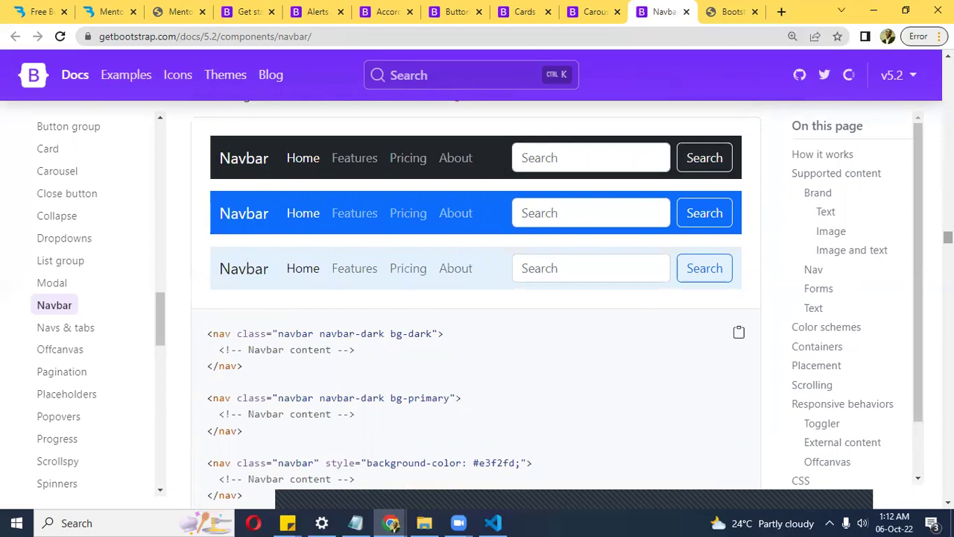
{"action": "left_click_drag", "start_coordinate": [913, 322], "coordinate": [917, 335]}
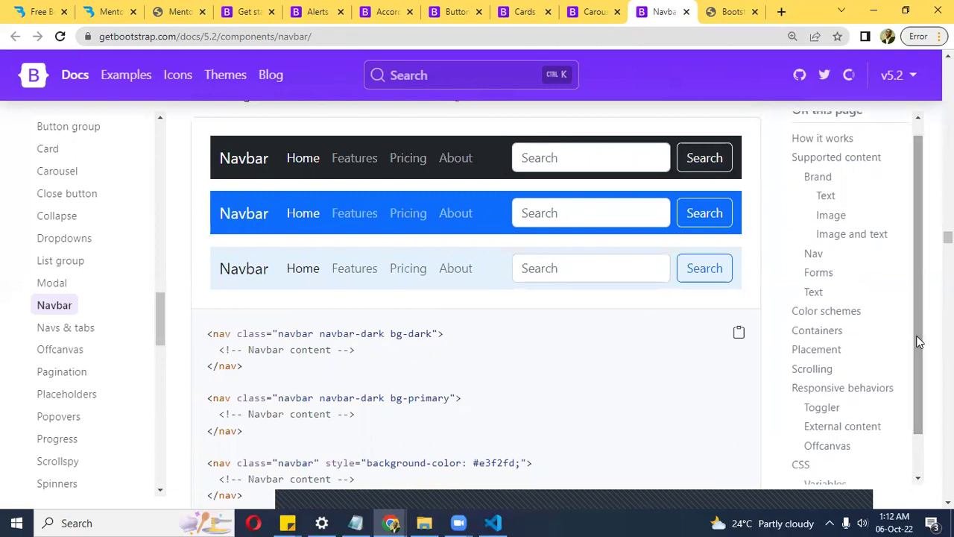
{"action": "scroll", "coordinate": [768, 323], "scroll_direction": "down", "scroll_amount": 1}
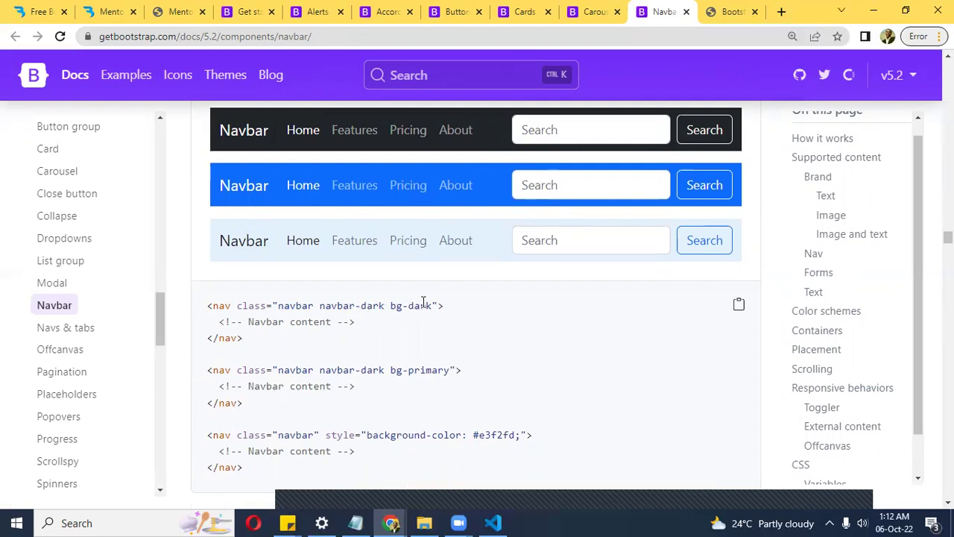
{"action": "left_click_drag", "start_coordinate": [277, 306], "coordinate": [433, 306]}
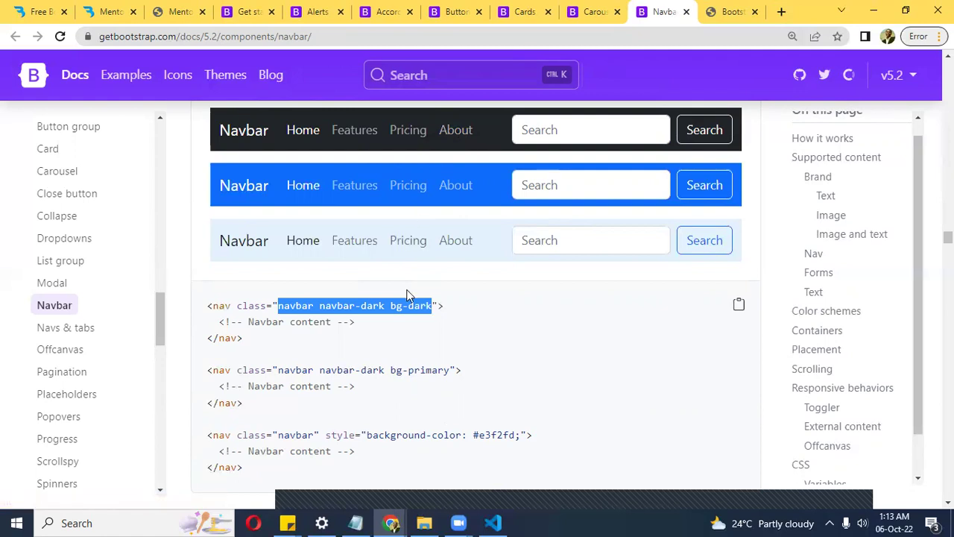
{"action": "left_click", "coordinate": [411, 326]}
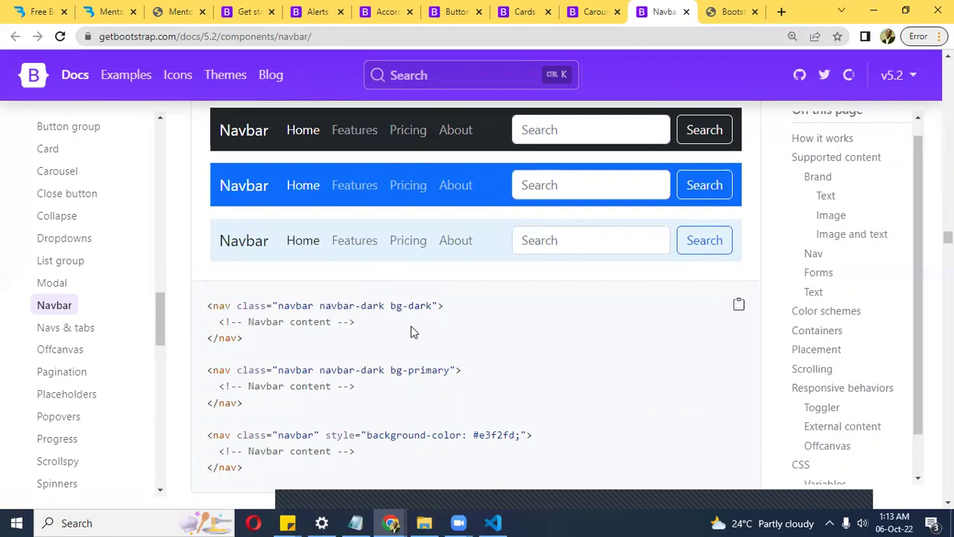